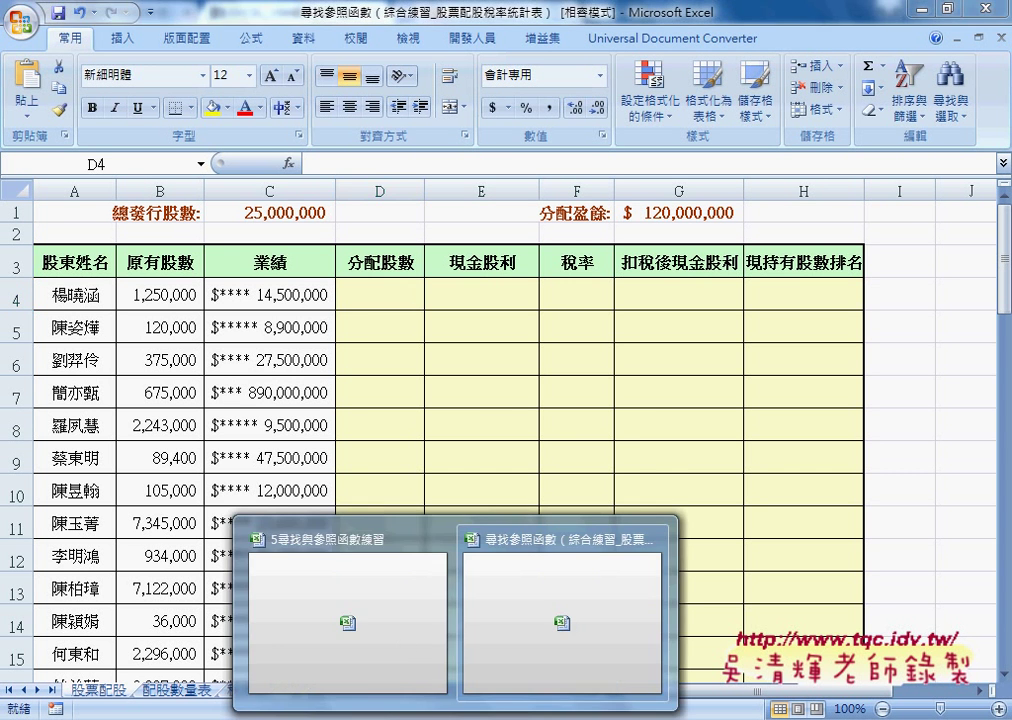
Step: Glance at the exercise instructions workbook, then return to the stock dividend workbook
click(398, 644)
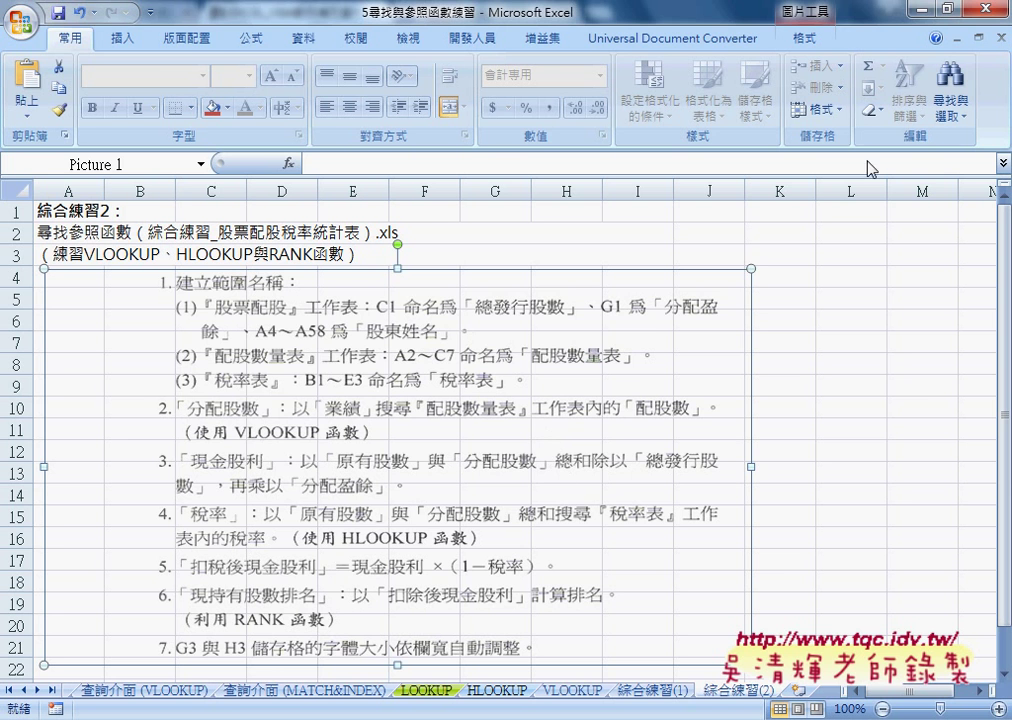
click(924, 10)
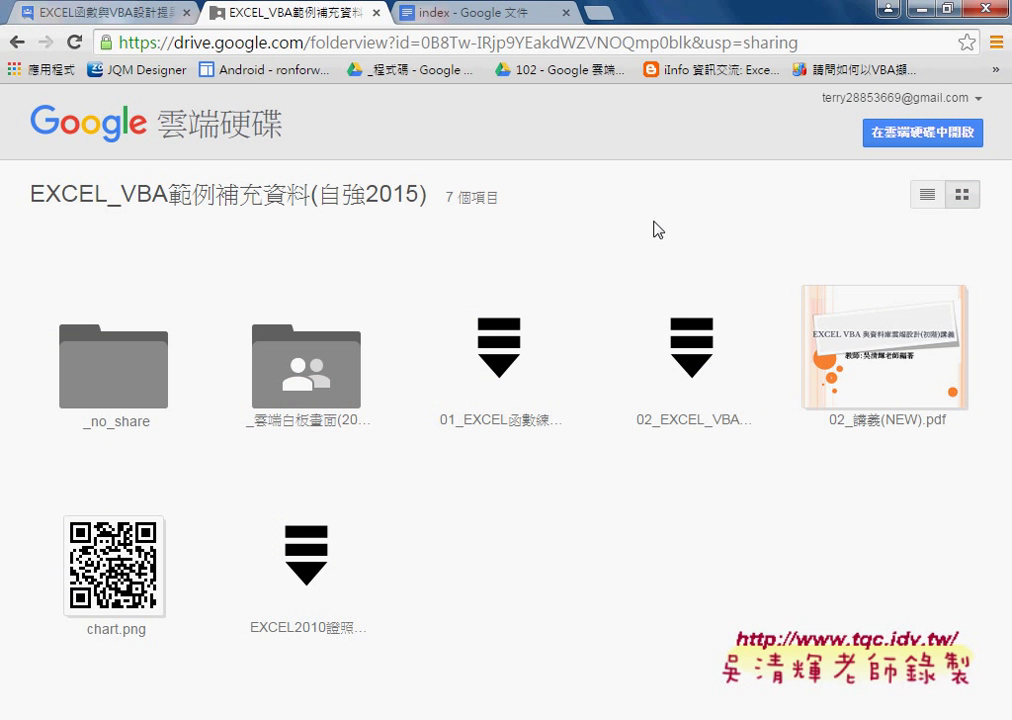
click(553, 628)
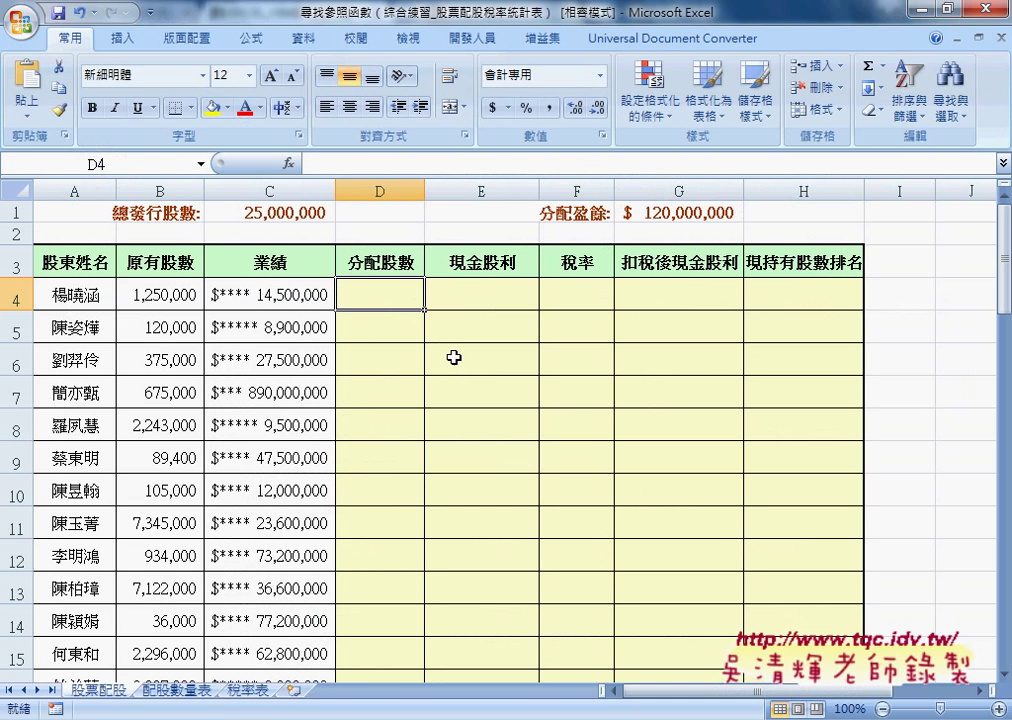
Step: Open the Name Manager and highlight how its eight defined names match the table headers
click(252, 39)
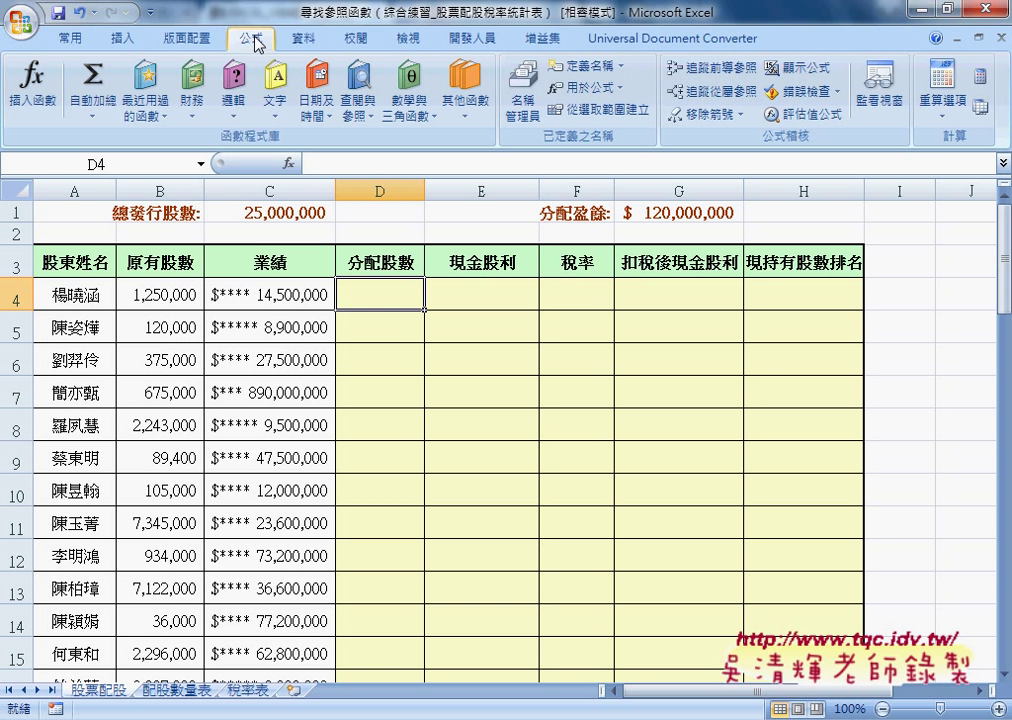
click(525, 118)
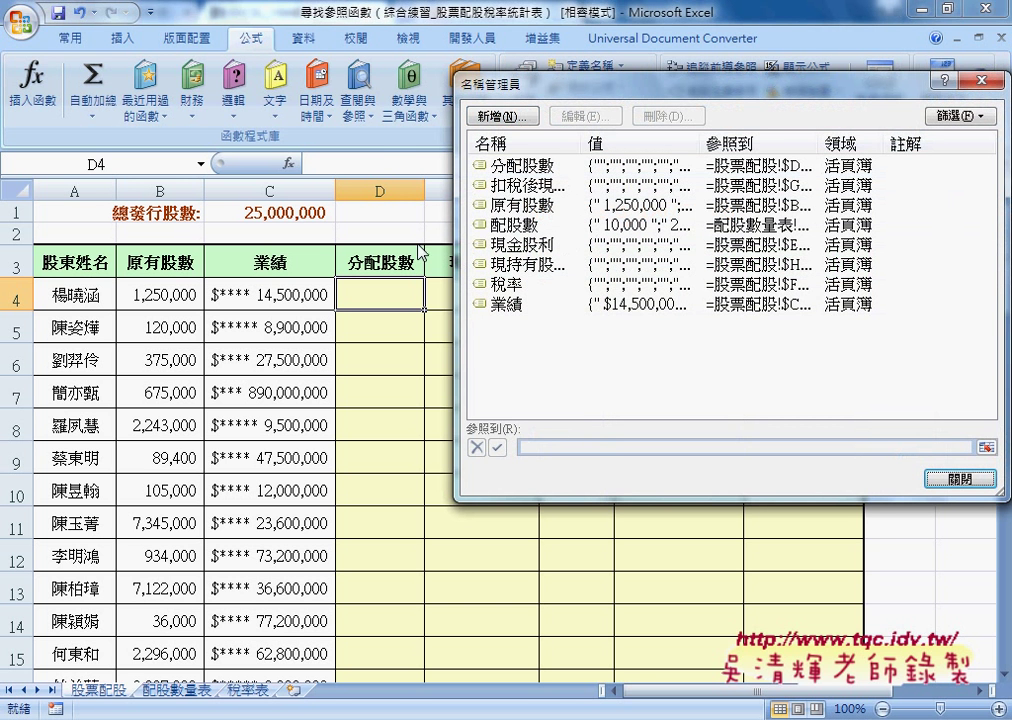
mouse_move(588, 86)
mouse_down()
mouse_move(630, 219)
mouse_move(637, 322)
mouse_up()
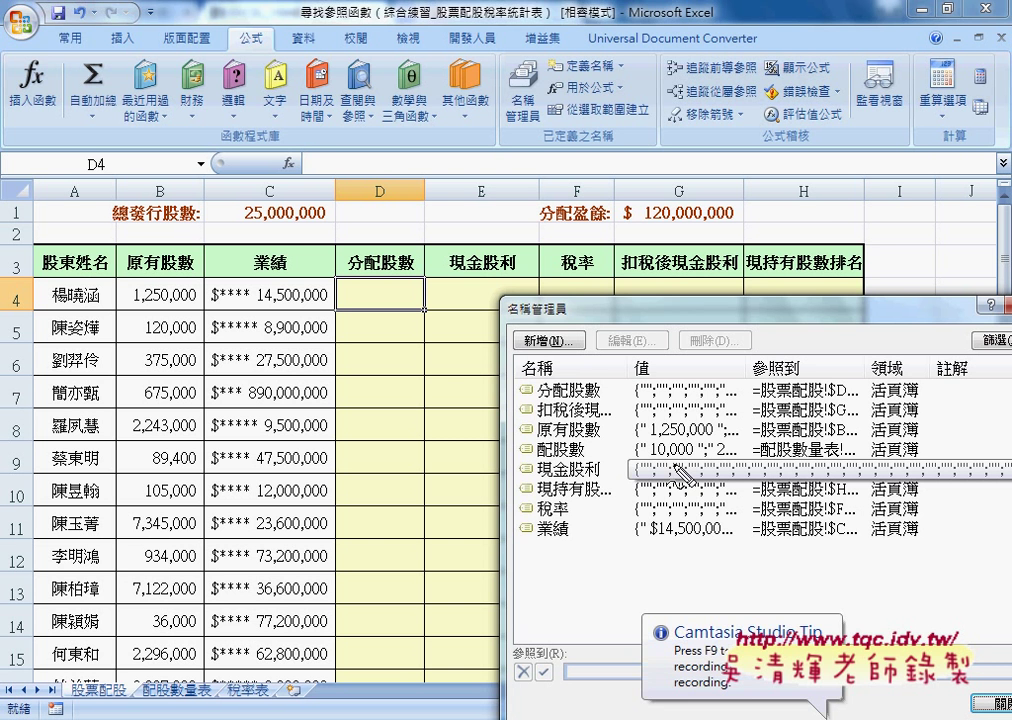
drag(535, 548, 621, 500)
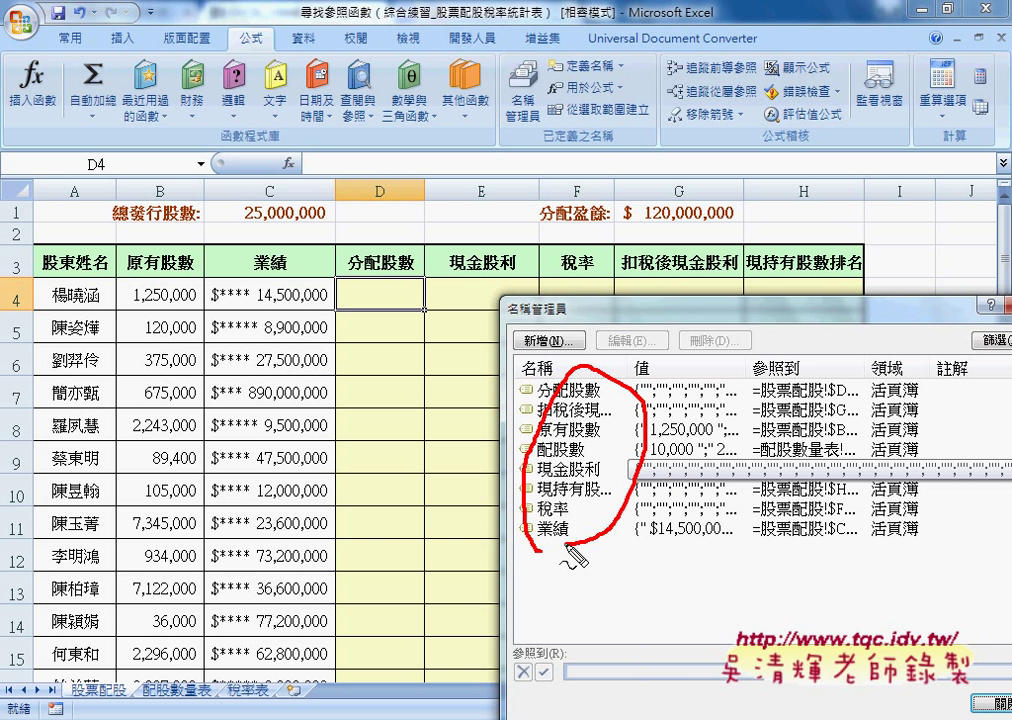
mouse_move(166, 268)
mouse_down()
mouse_move(128, 277)
mouse_move(195, 294)
mouse_up()
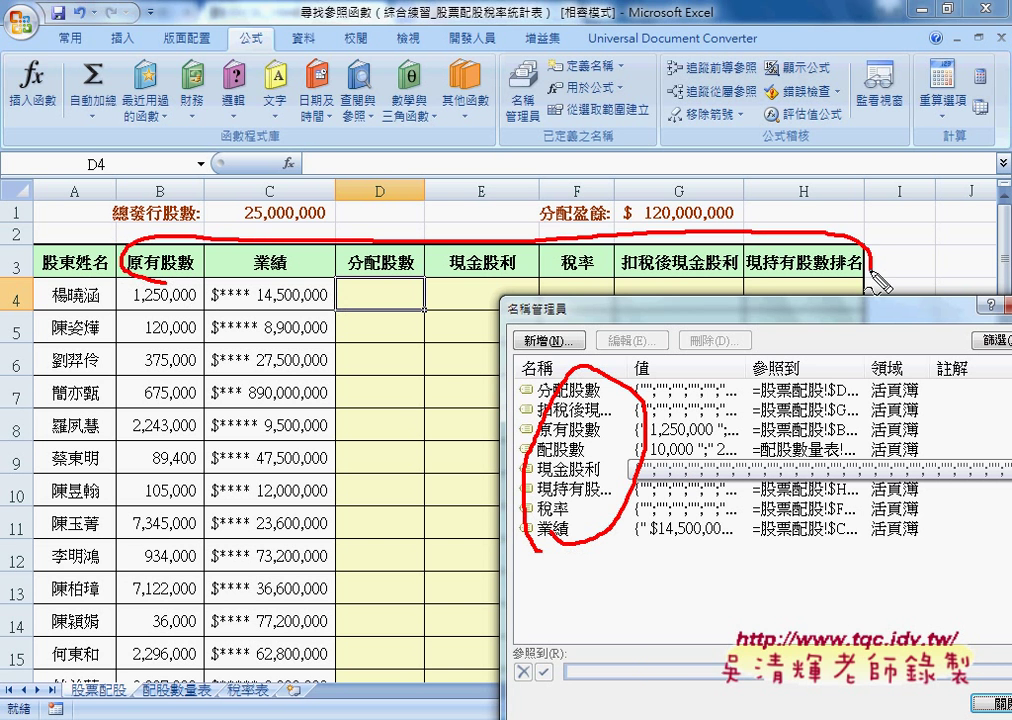
mouse_move(339, 303)
mouse_down()
mouse_move(488, 452)
mouse_move(456, 480)
mouse_up()
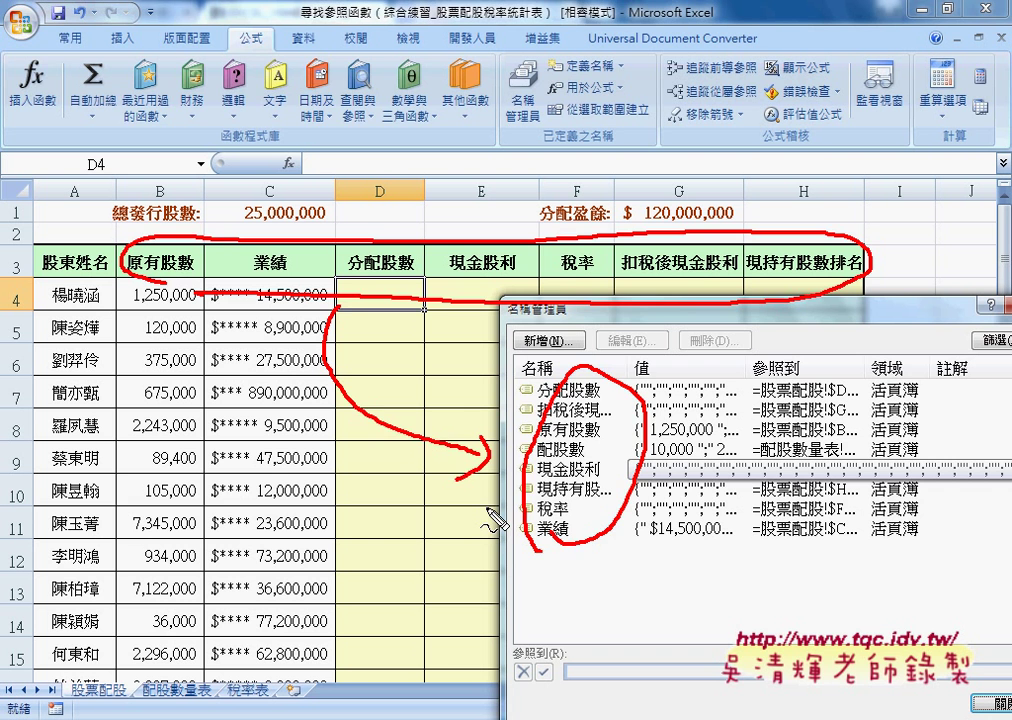
key(Escape)
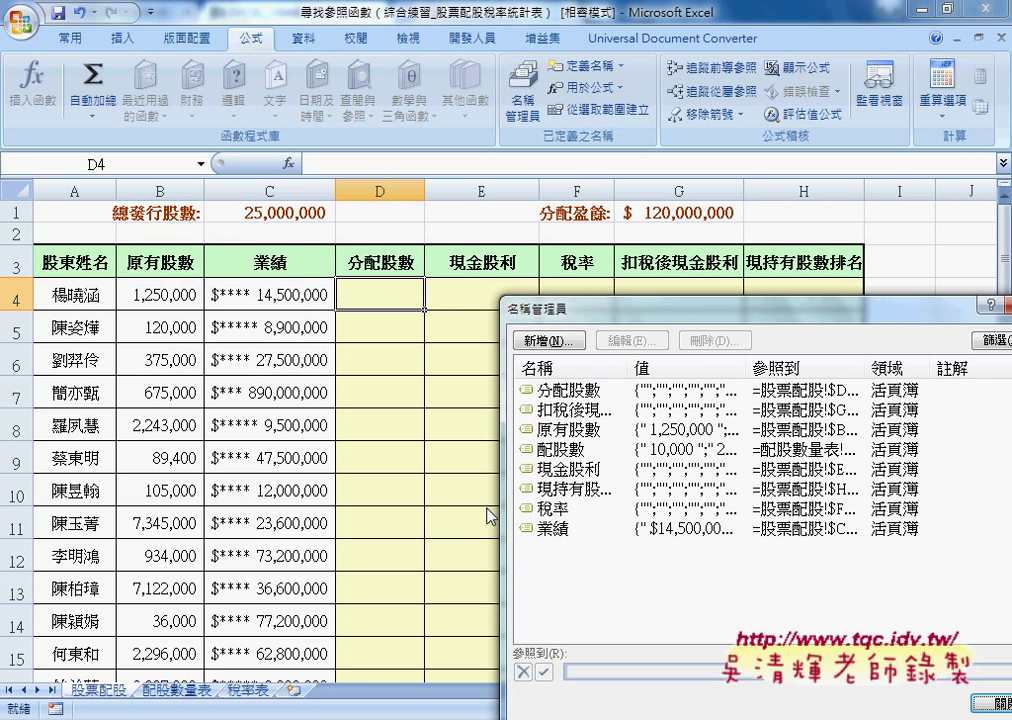
Step: Delete all eight defined names and close the now-empty Name Manager
drag(580, 592, 530, 385)
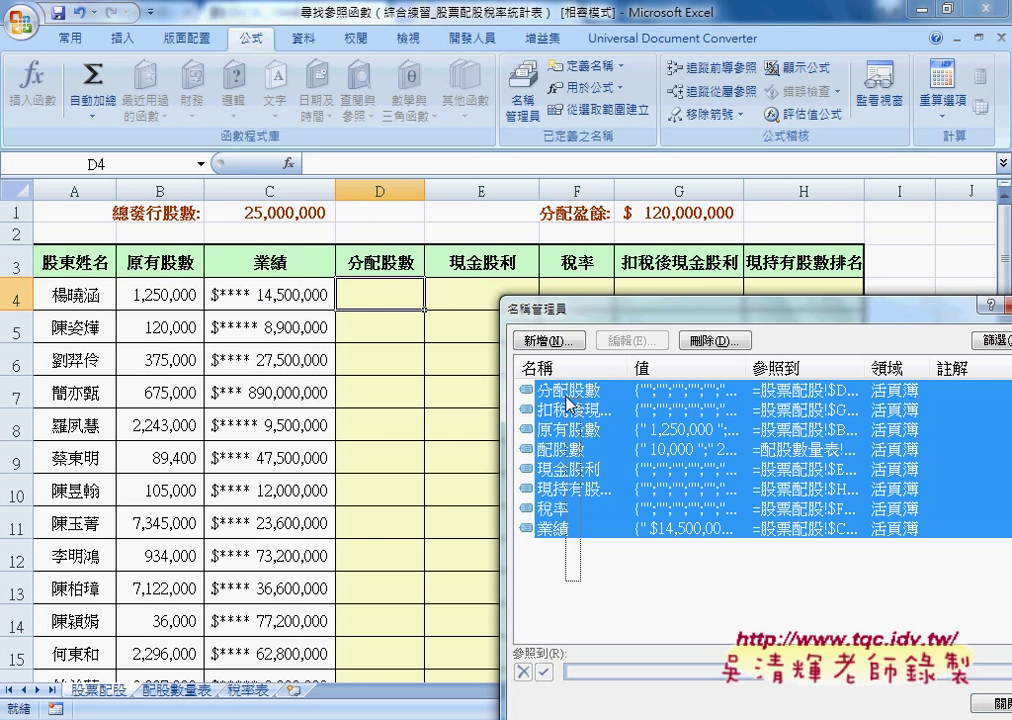
click(722, 340)
click(463, 416)
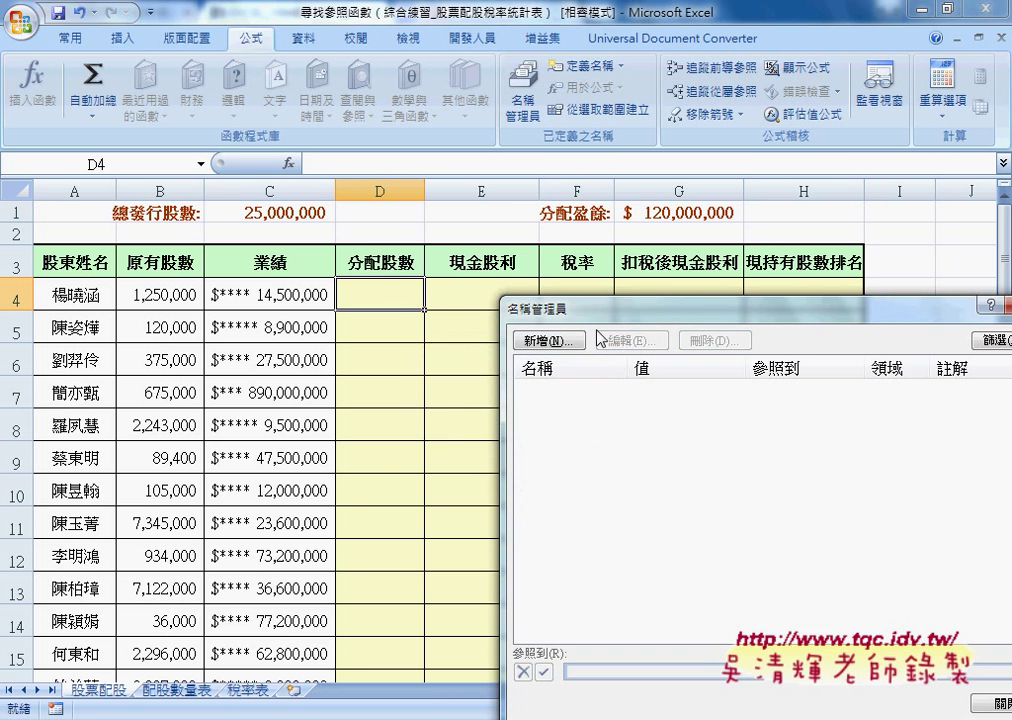
drag(600, 309, 307, 250)
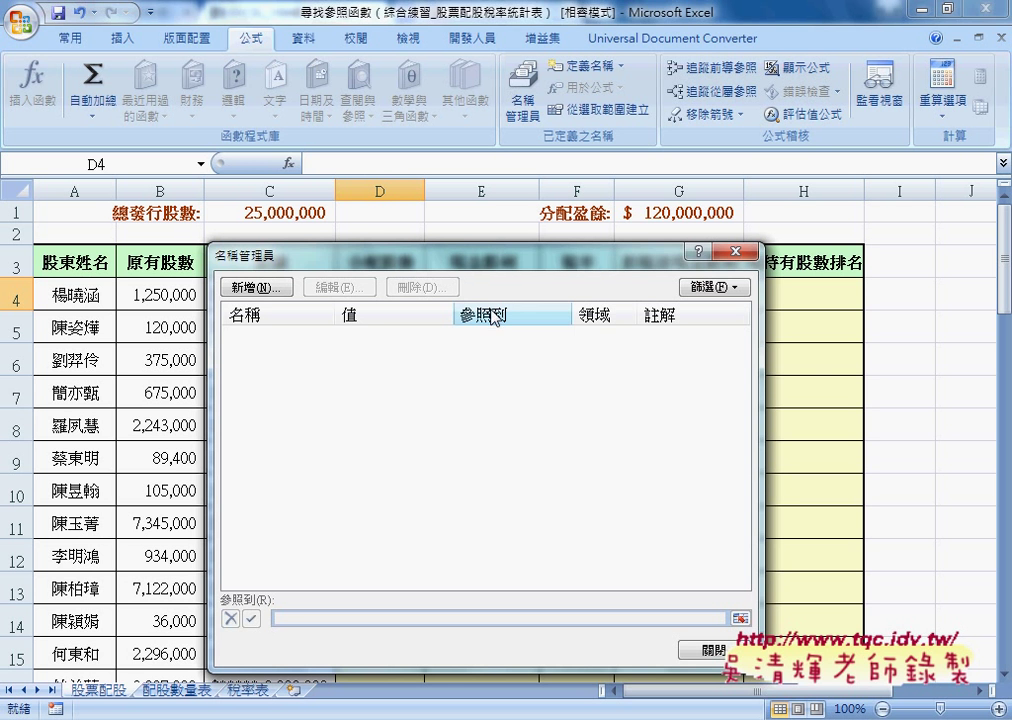
click(706, 650)
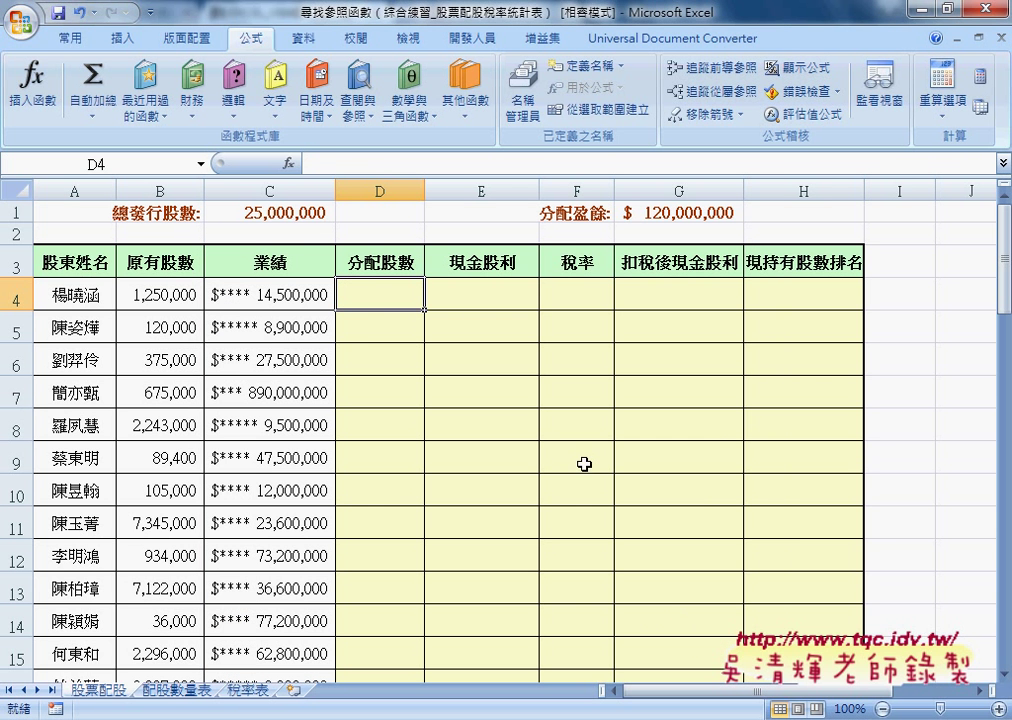
Step: Define the name 總發行股數 for cell C1 (25,000,000)
click(155, 213)
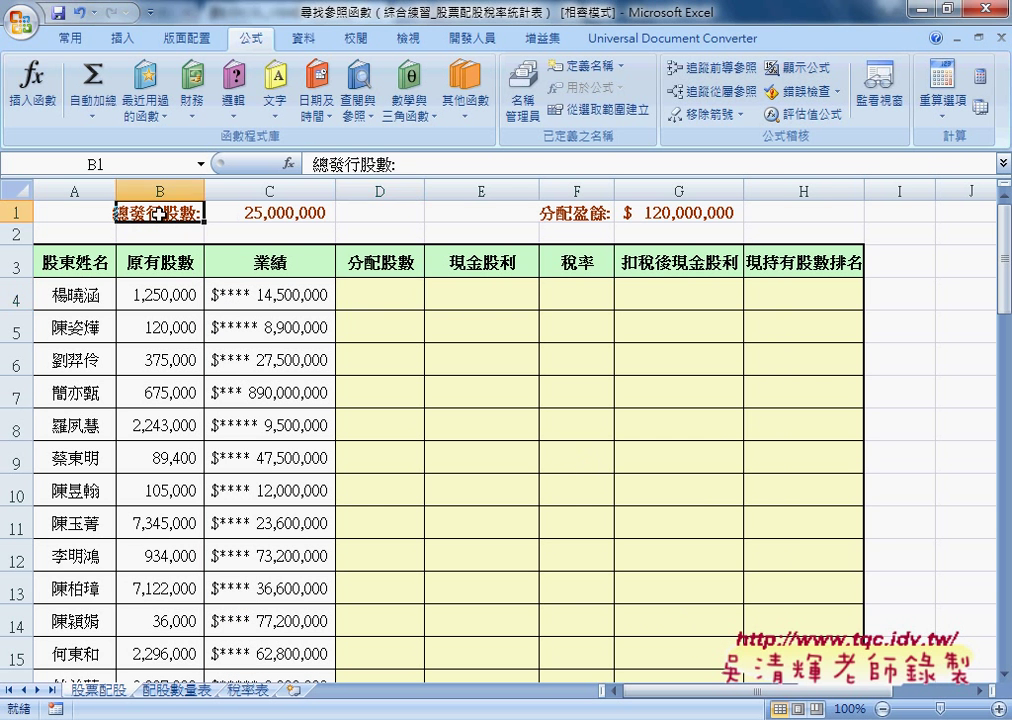
click(271, 217)
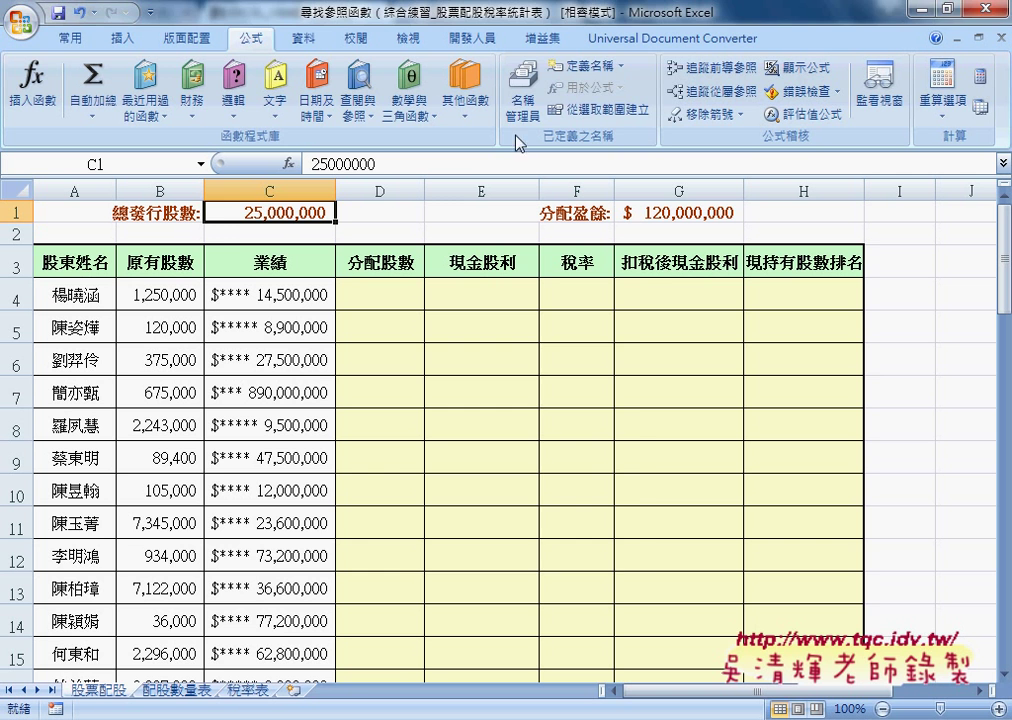
click(588, 67)
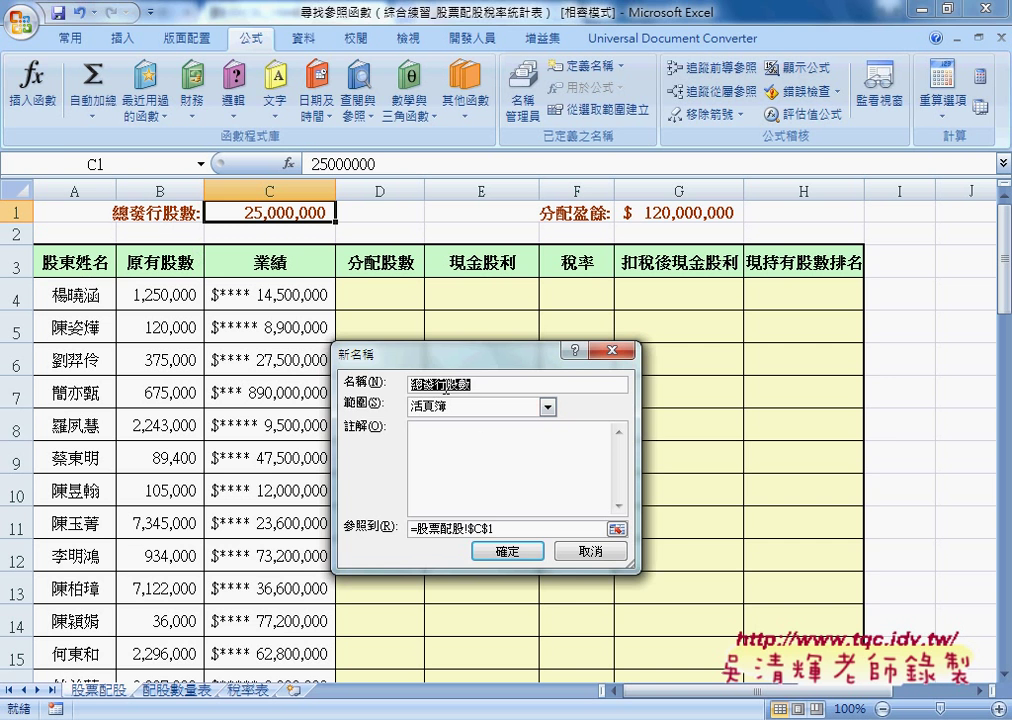
click(512, 553)
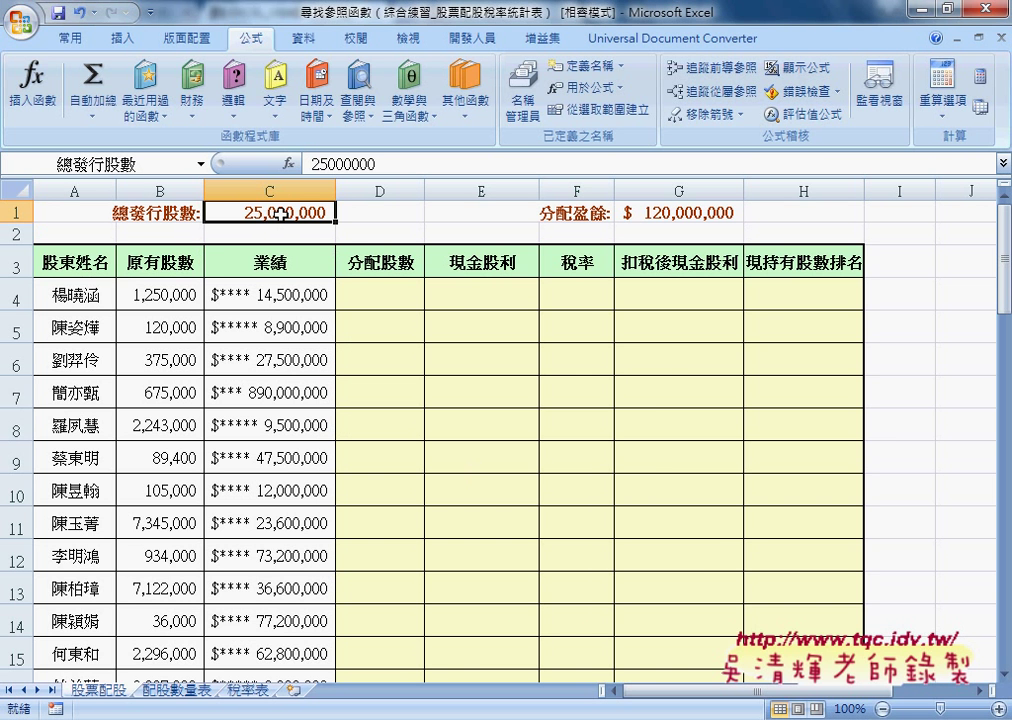
Step: Confirm 總發行股數 appears in the Paste Name list, then select G1
click(390, 213)
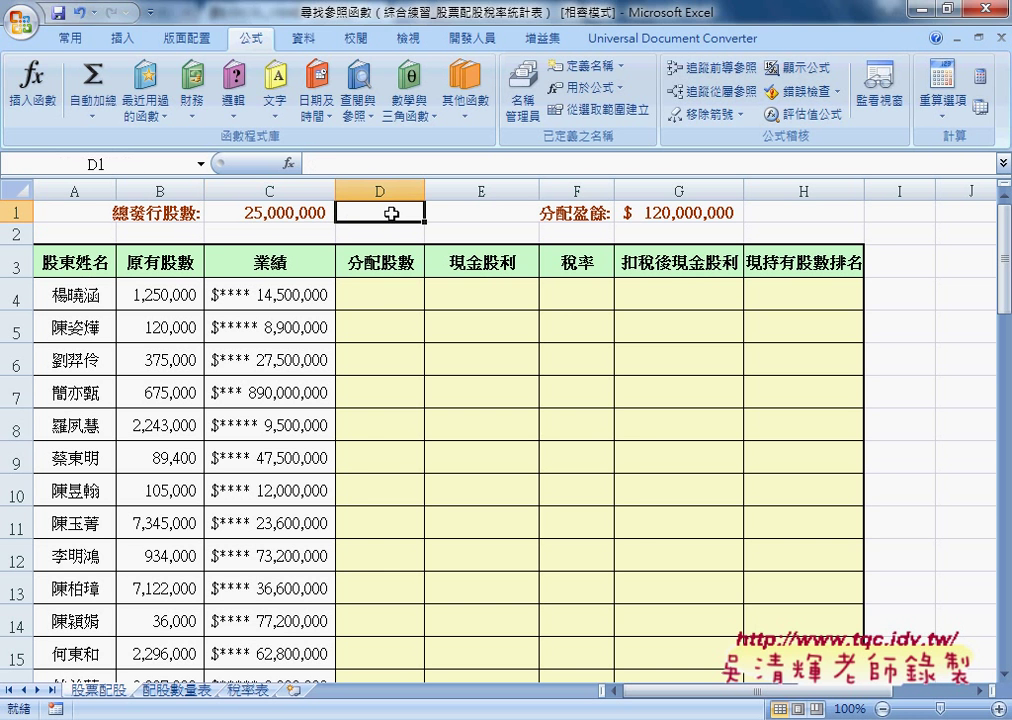
key(F3)
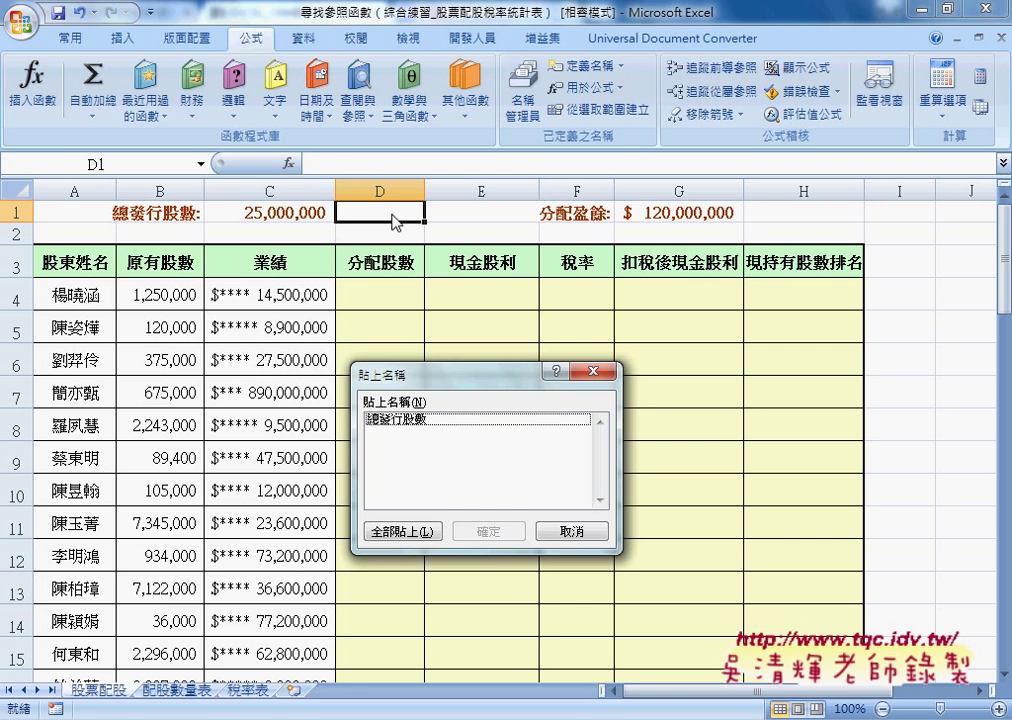
click(598, 533)
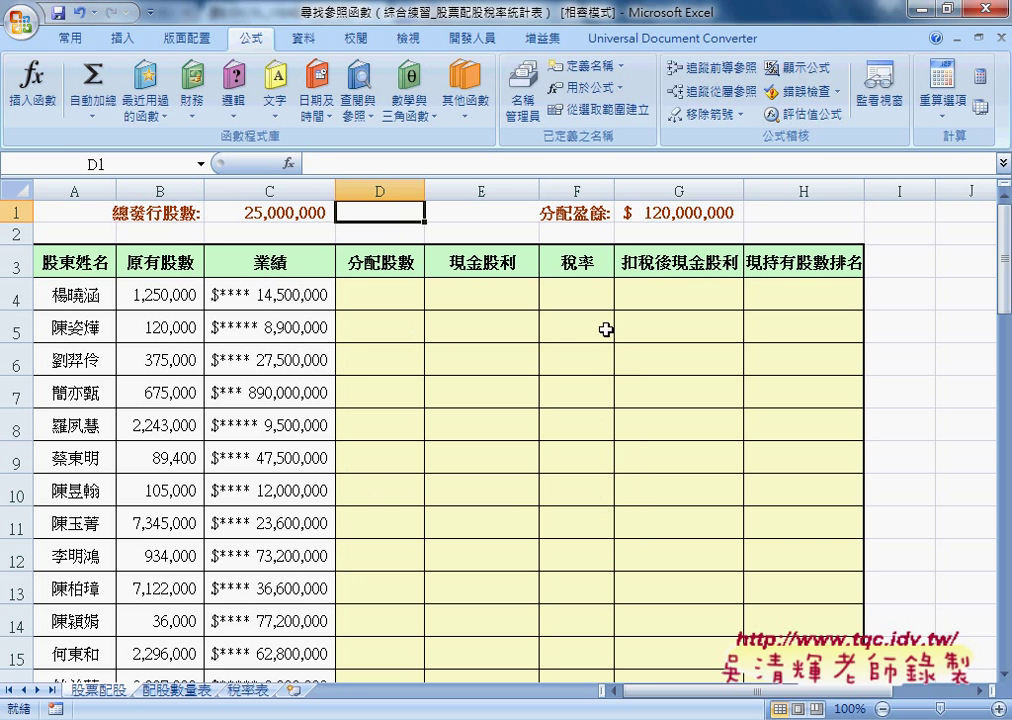
click(656, 210)
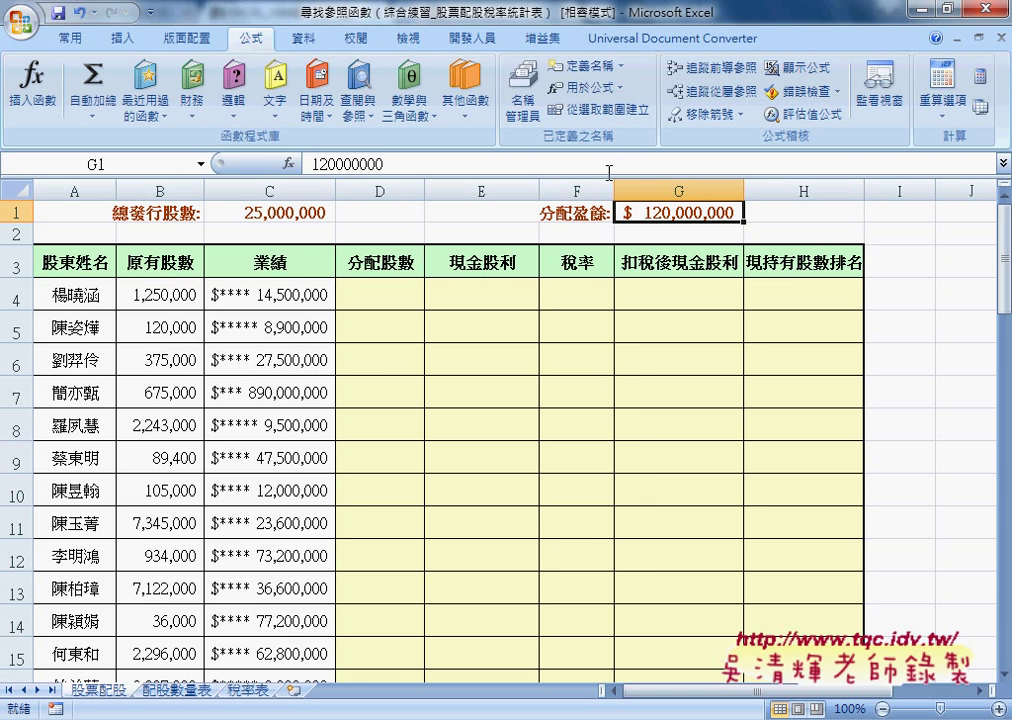
Step: Copy the 分配盈餘 label text from F1 to reuse as G1's name
click(583, 65)
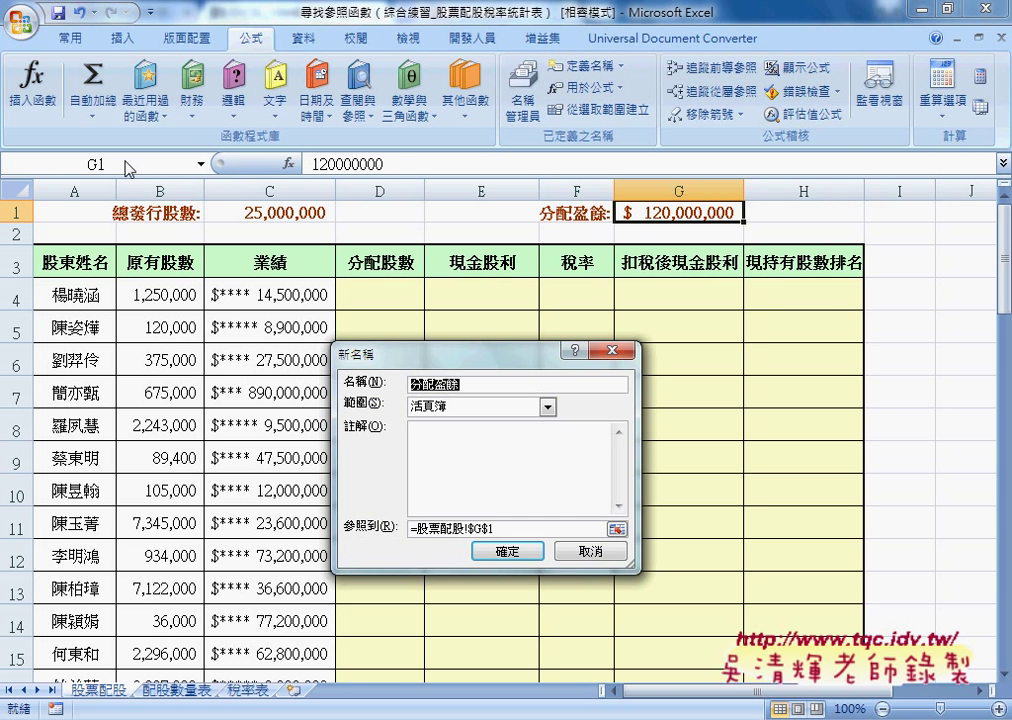
click(592, 551)
click(576, 212)
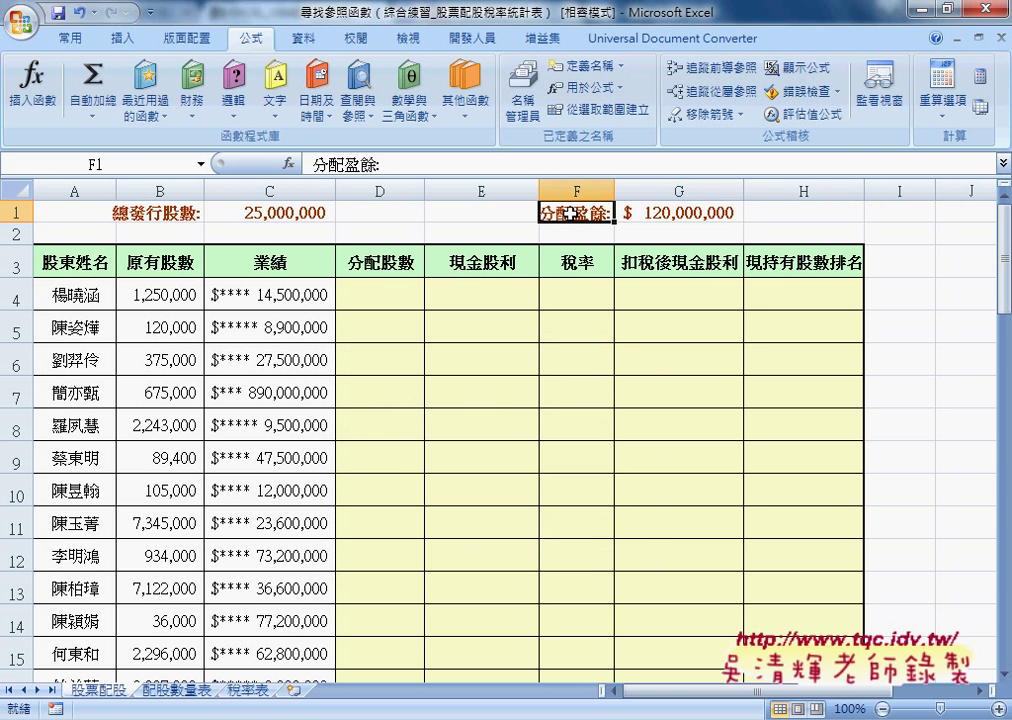
drag(344, 164, 376, 164)
double_click(366, 164)
key(ctrl+c)
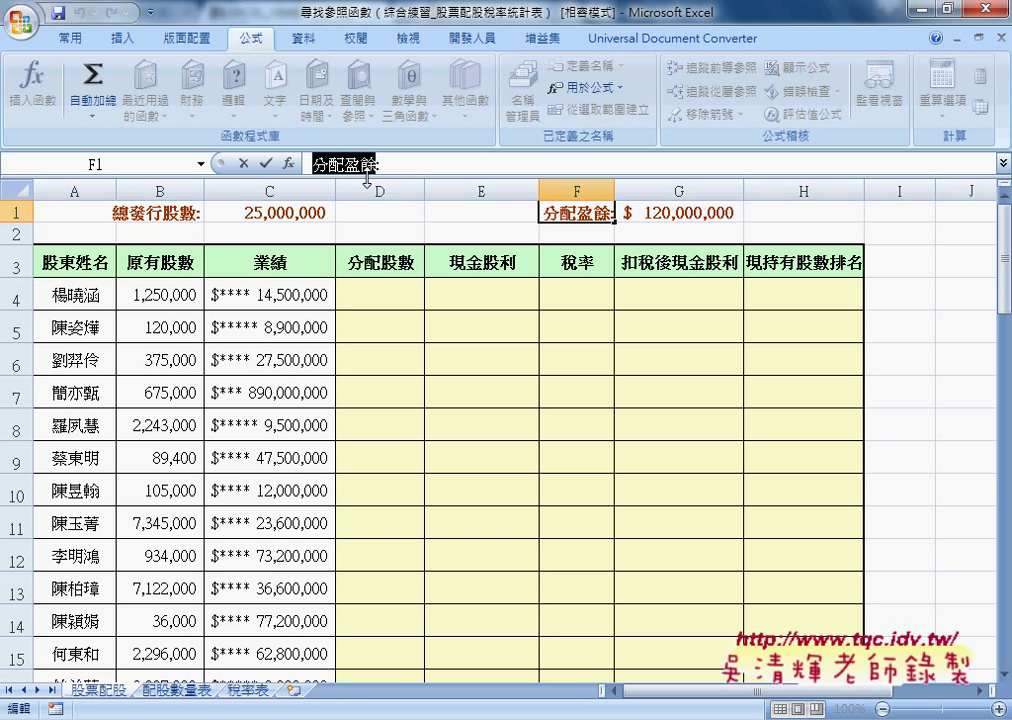
key(Tab)
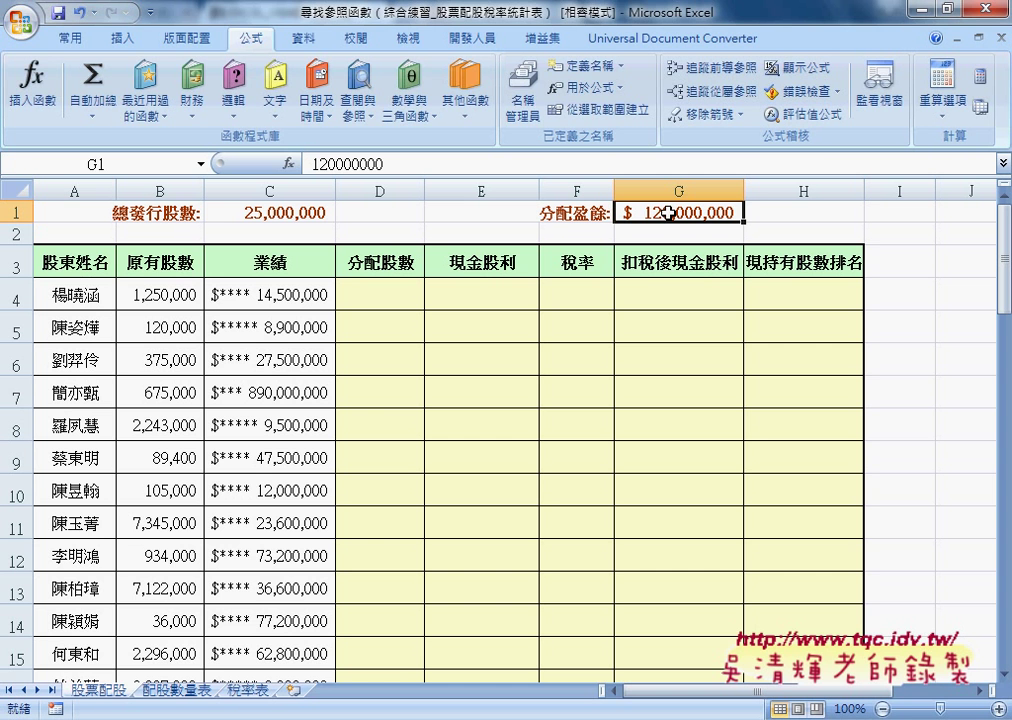
Step: Paste 分配盈餘 into the Name Box to name G1, then verify C1's and G1's names
click(116, 165)
key(ctrl+v)
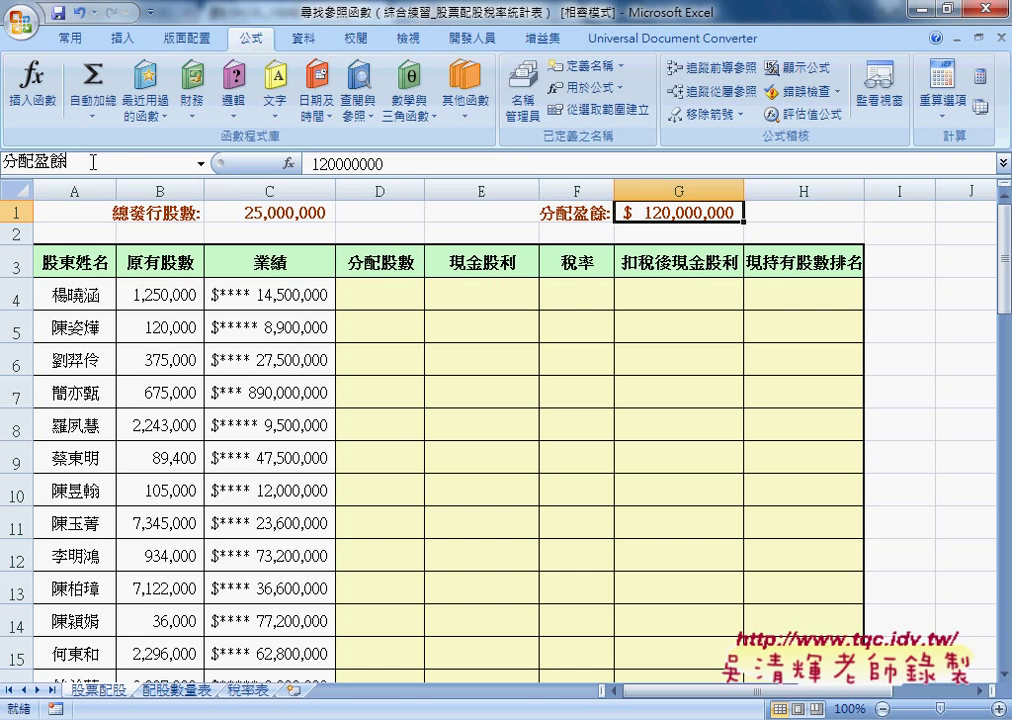
key(Return)
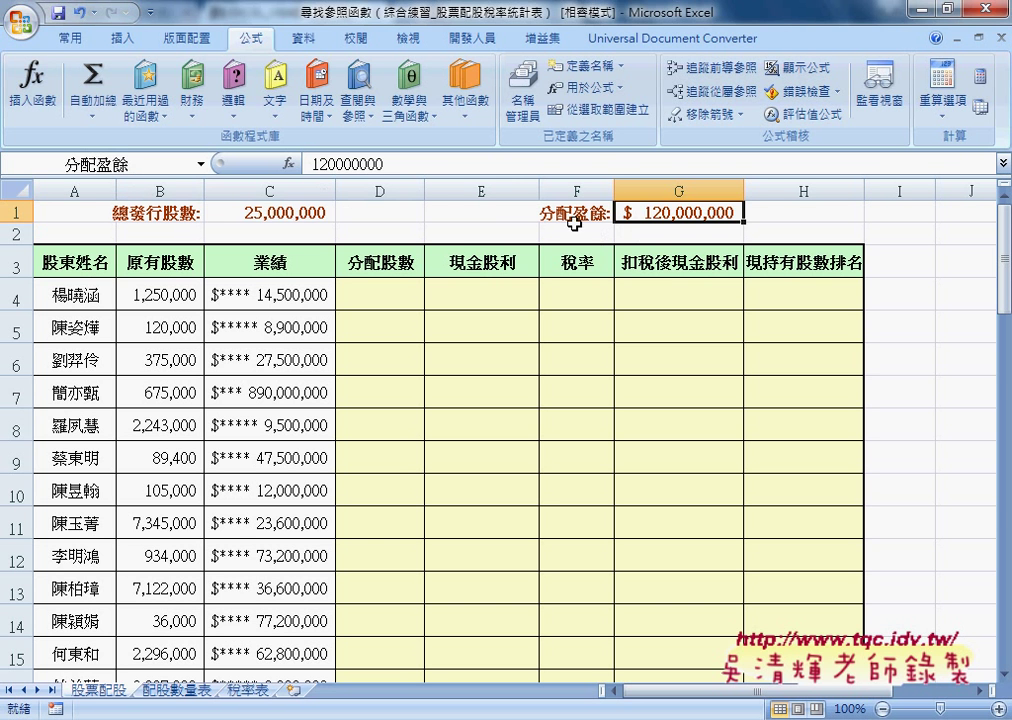
click(286, 213)
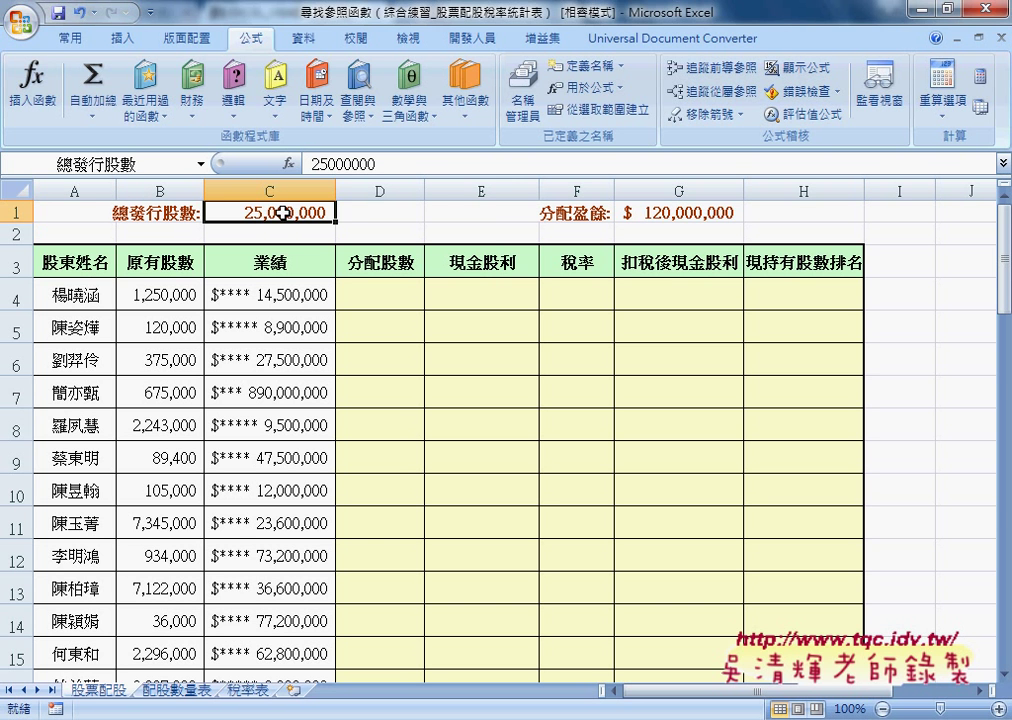
click(640, 213)
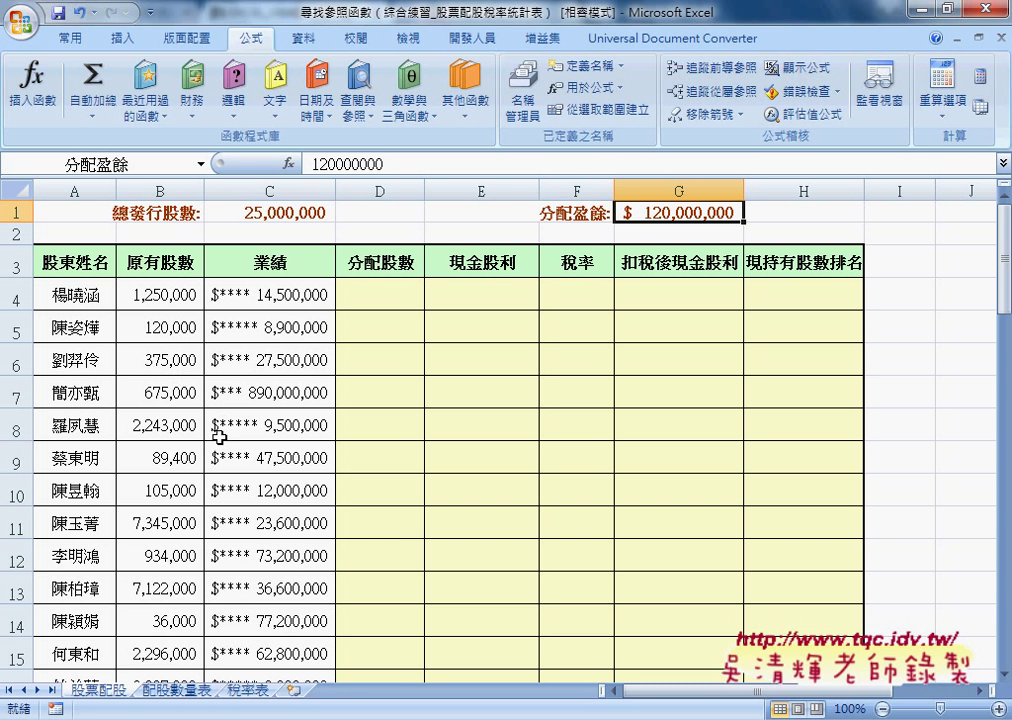
Step: Name the shares table A2:C7 on the 配股數量表 sheet as 配股數量表
click(178, 696)
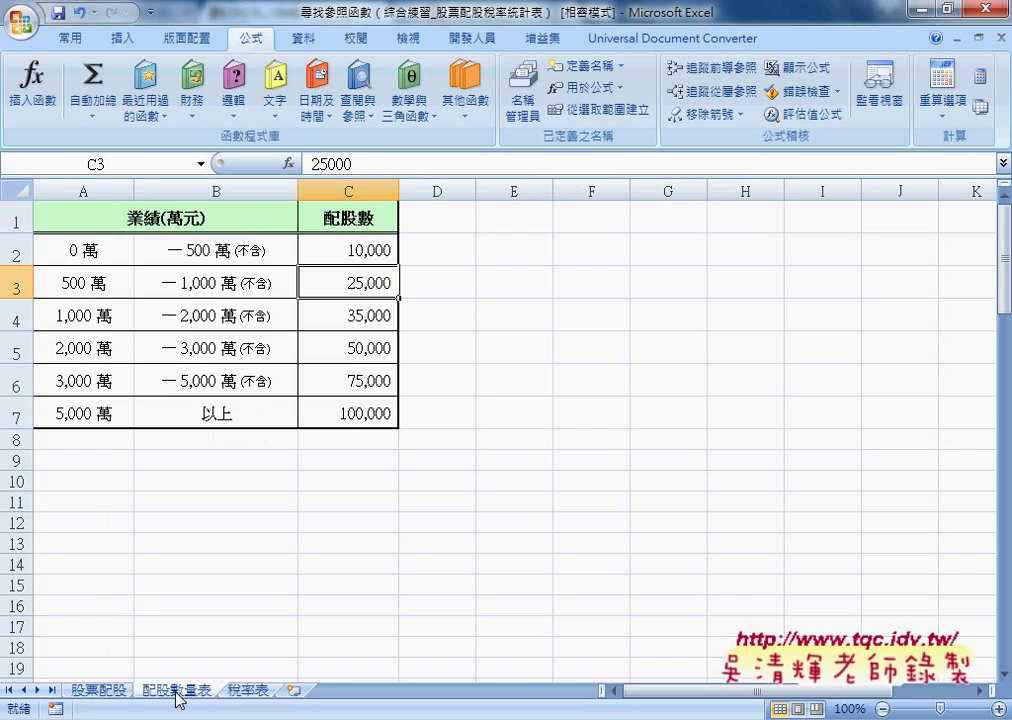
click(70, 250)
drag(70, 250, 326, 419)
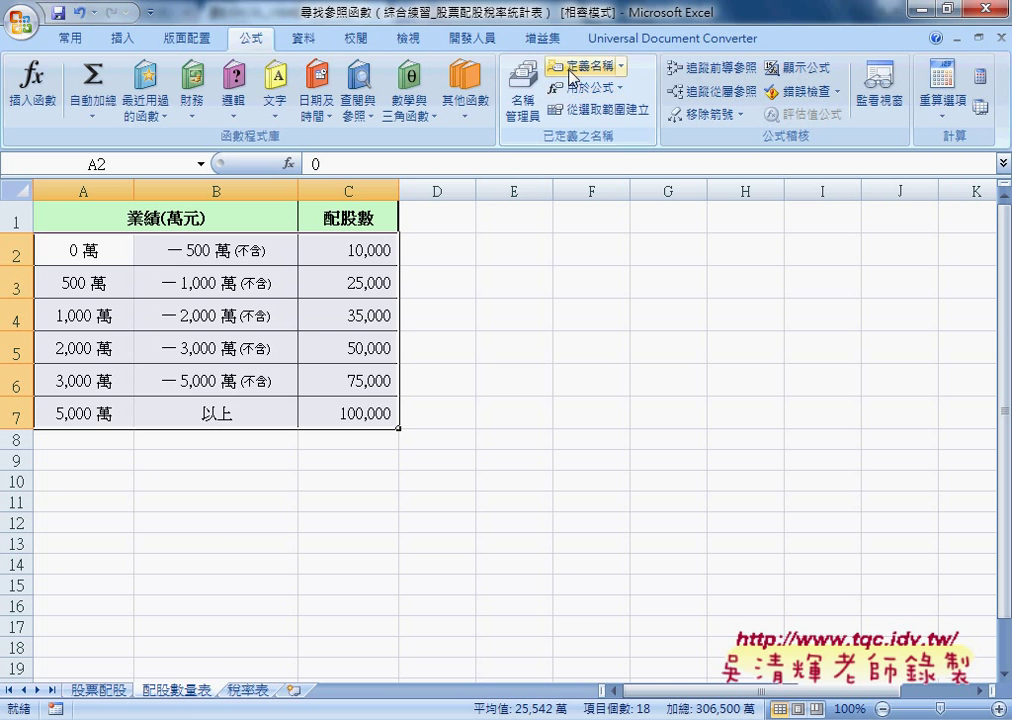
double_click(185, 690)
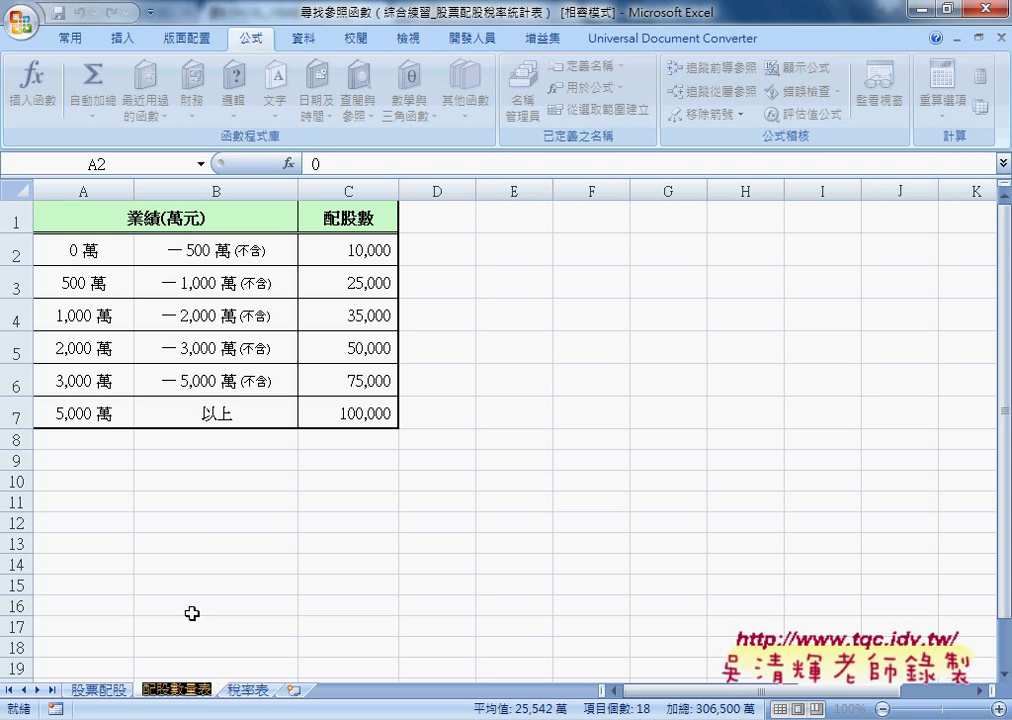
click(78, 247)
drag(78, 247, 346, 424)
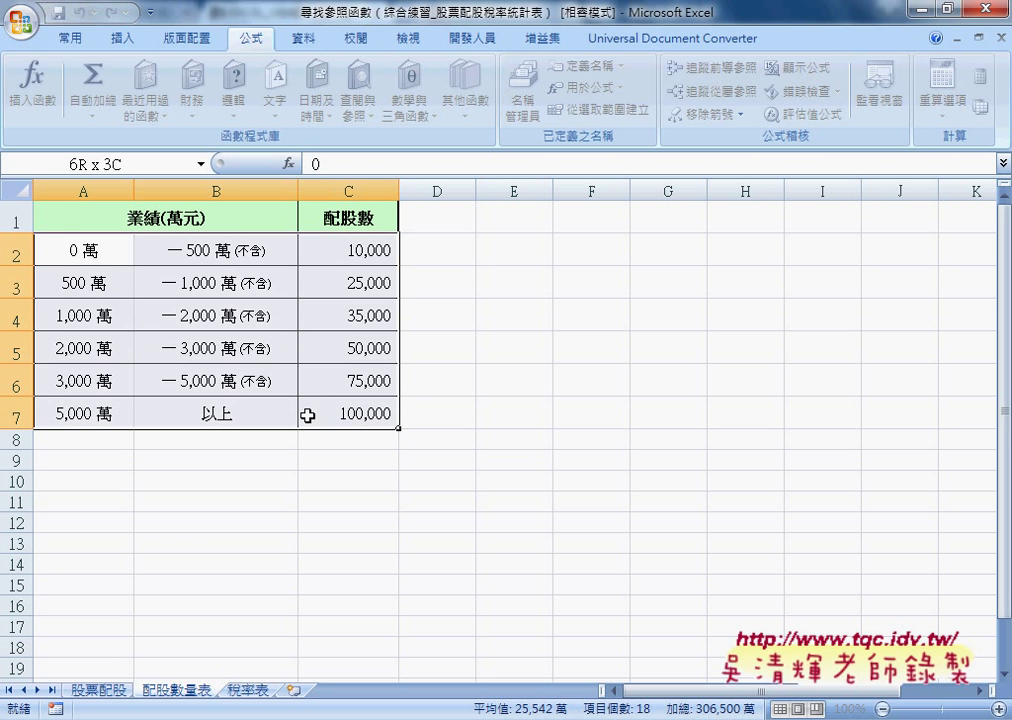
click(115, 165)
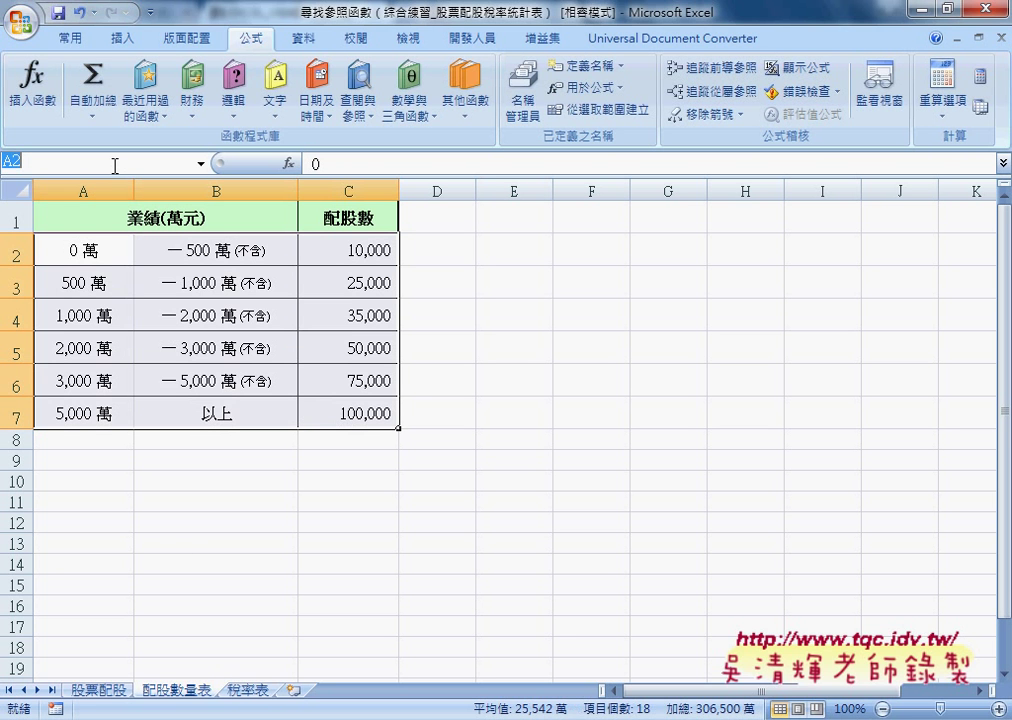
text(配股數量表)
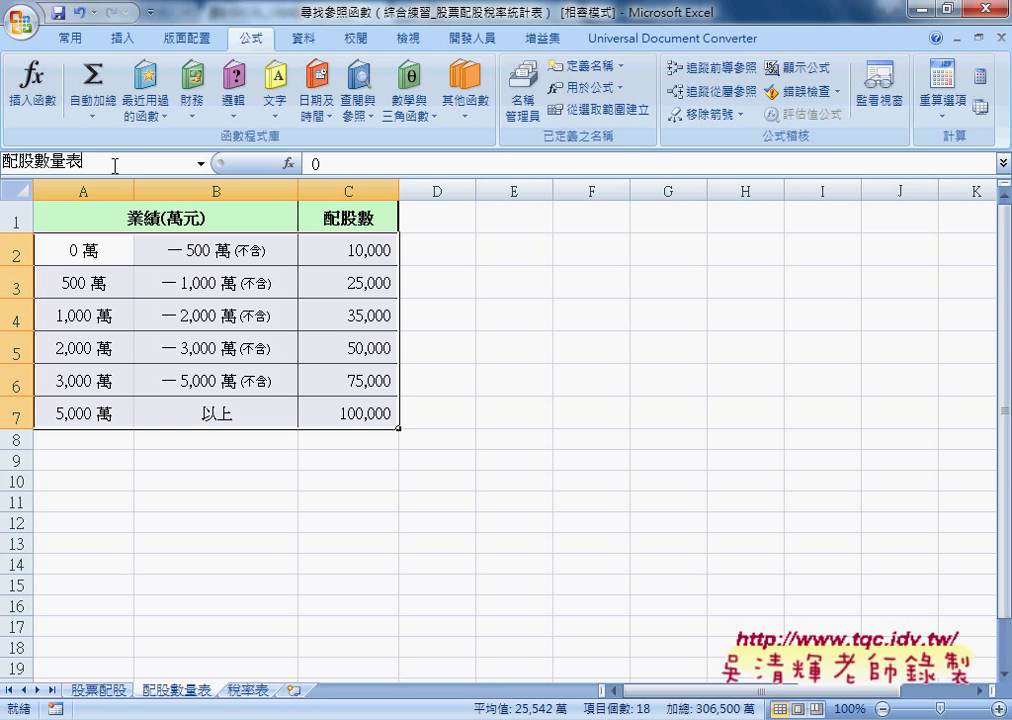
key(Return)
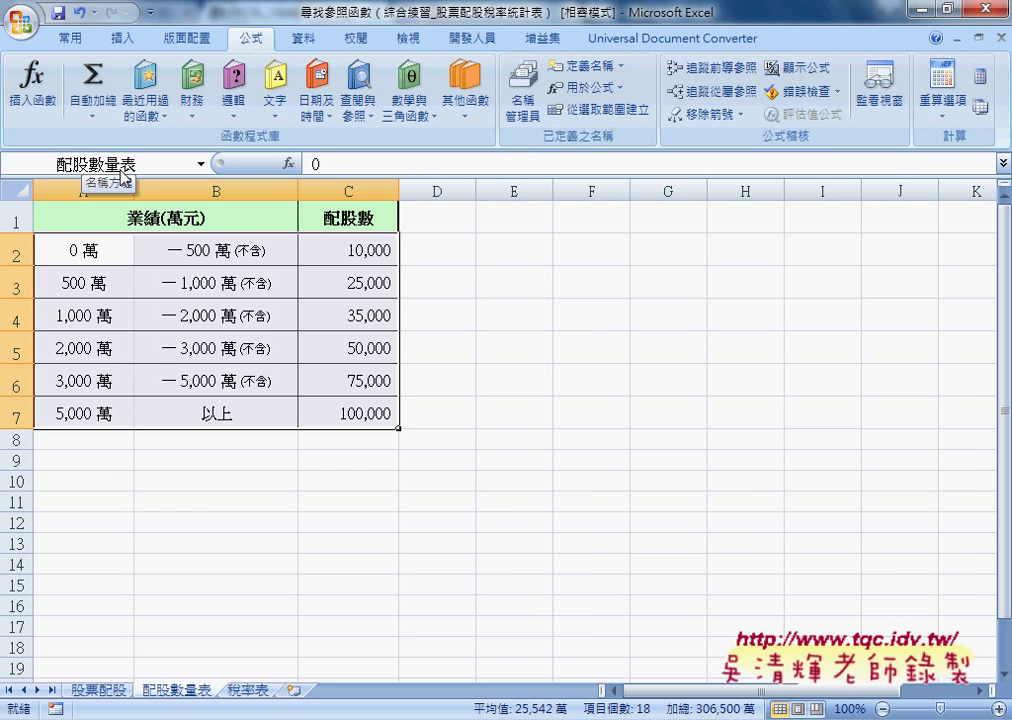
Step: Name the tax table B1:E3 as 稅率表 and go back to the 股票配股 sheet
click(250, 690)
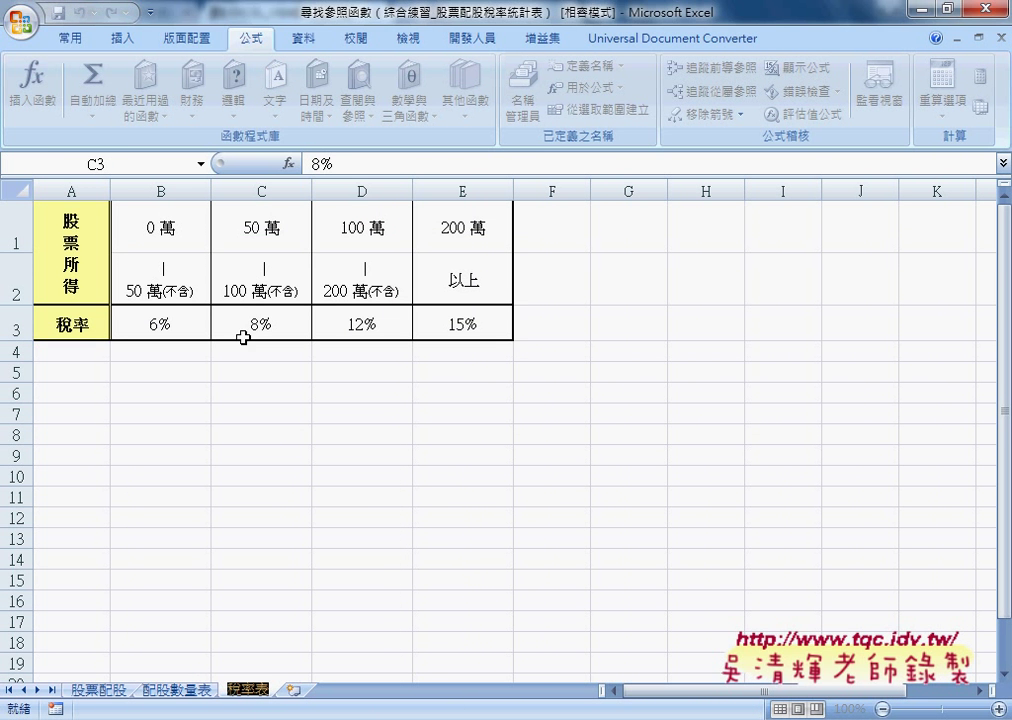
mouse_move(165, 219)
mouse_down()
mouse_move(327, 309)
mouse_move(451, 316)
mouse_up()
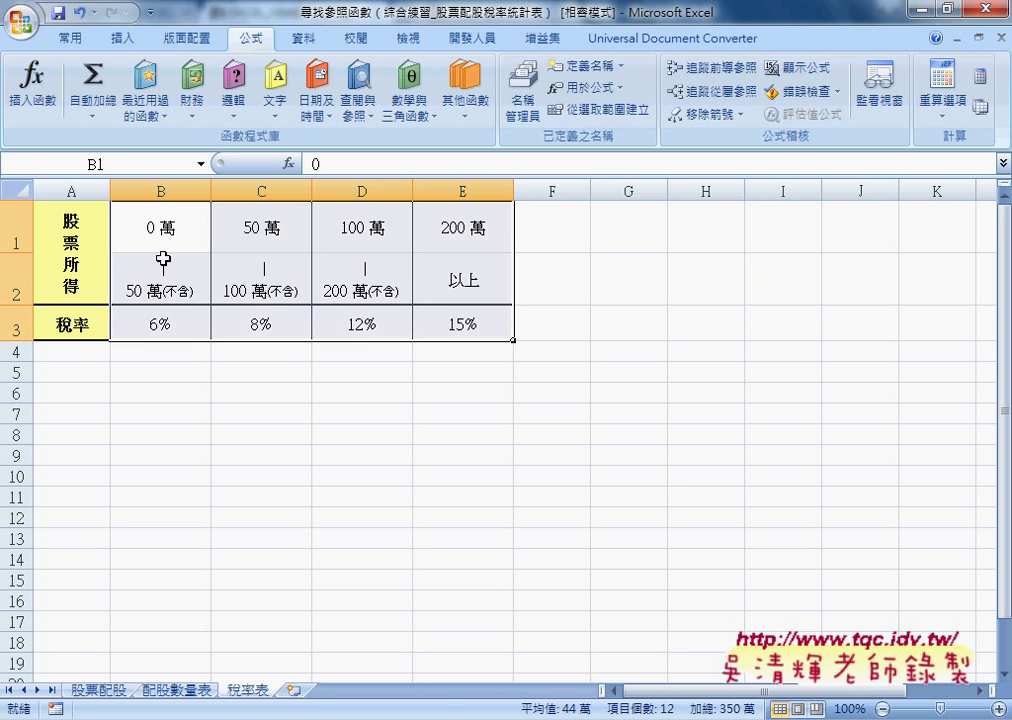
click(114, 157)
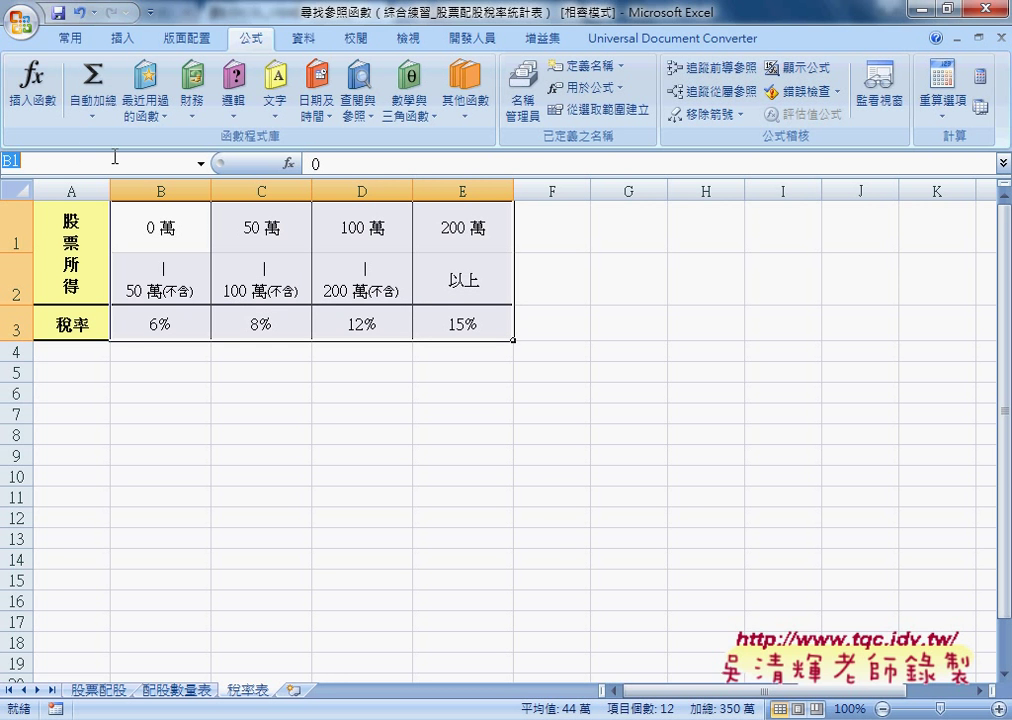
text(稅率表)
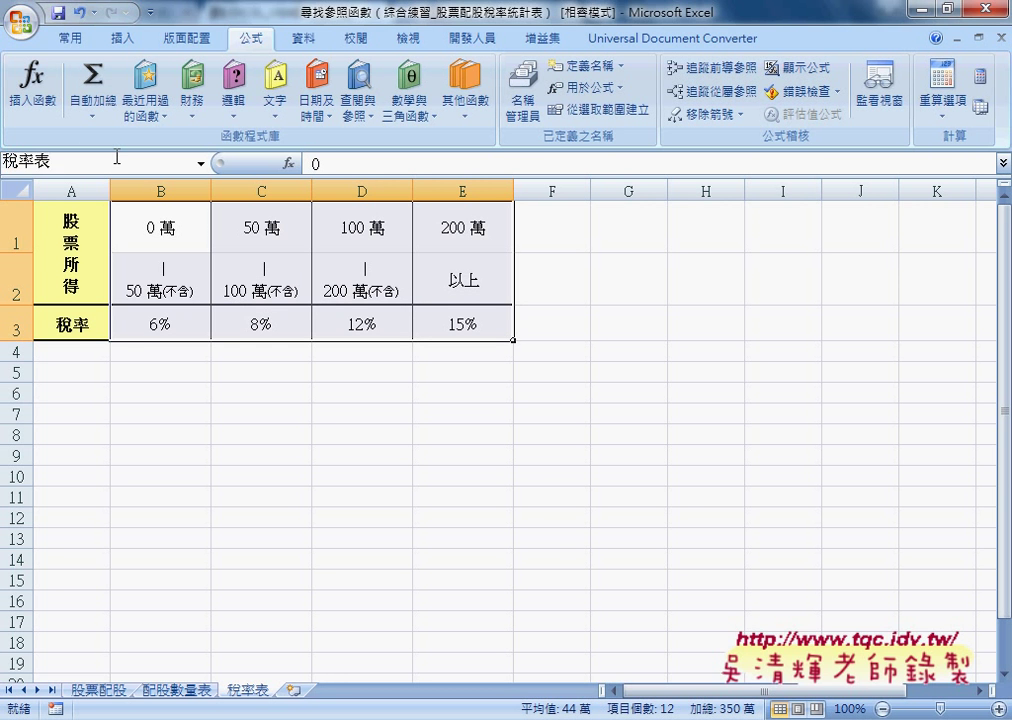
key(Return)
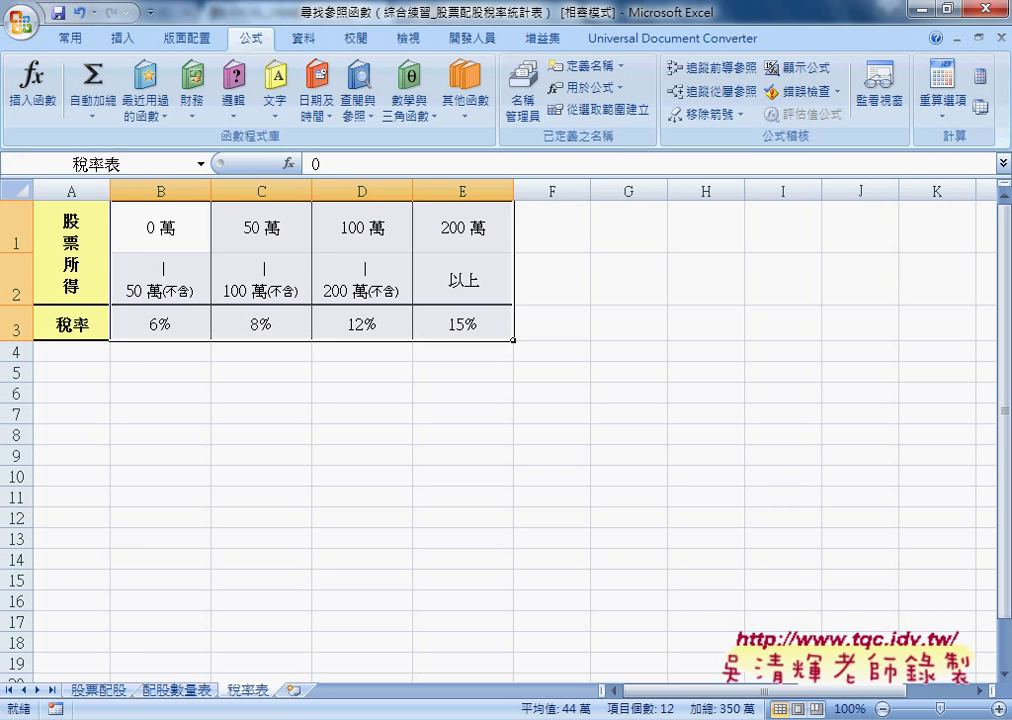
click(98, 689)
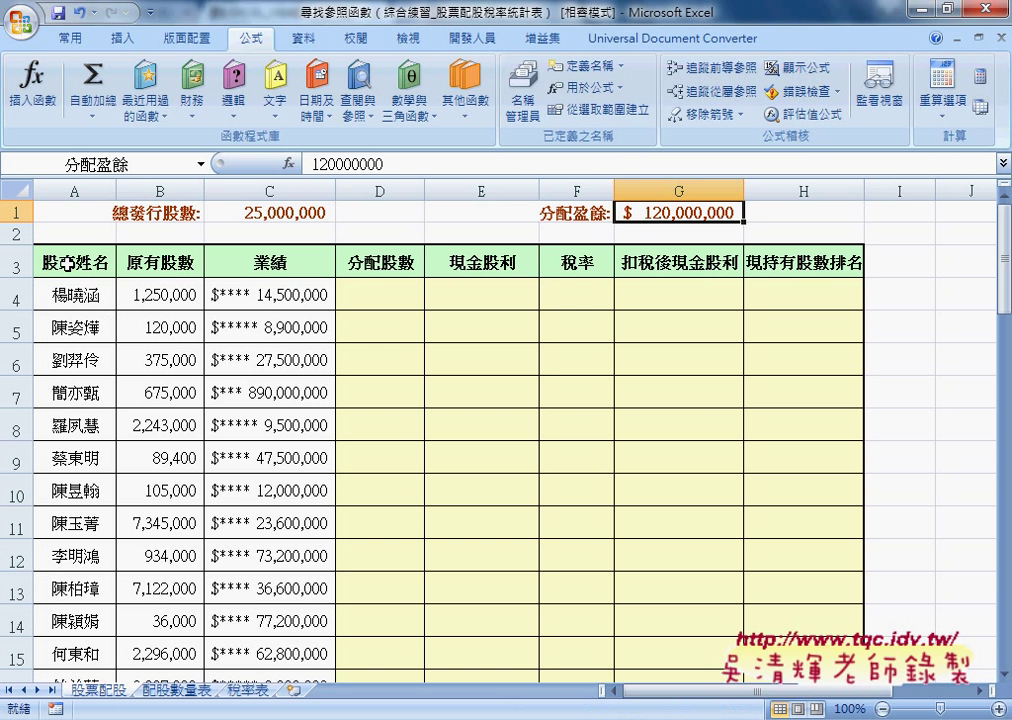
Step: Create names from the top-row headers of A3:H58, such as 股東姓名, 原有股數 and 業績
mouse_move(50, 262)
mouse_down()
mouse_move(614, 285)
mouse_move(723, 264)
mouse_up()
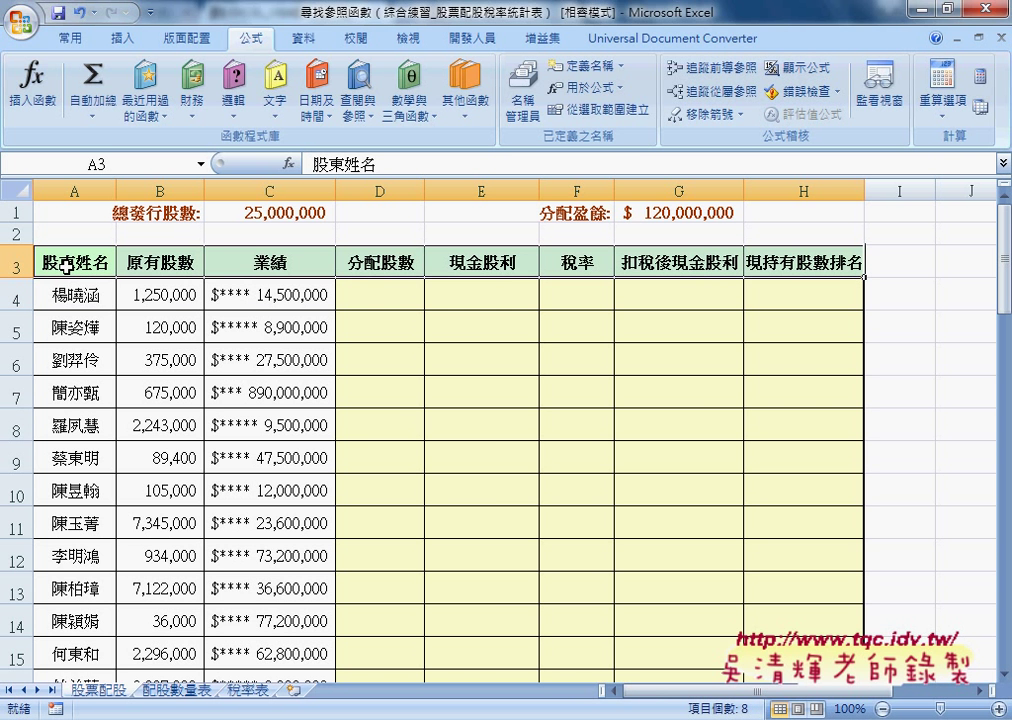
scroll(614, 592, down, 8)
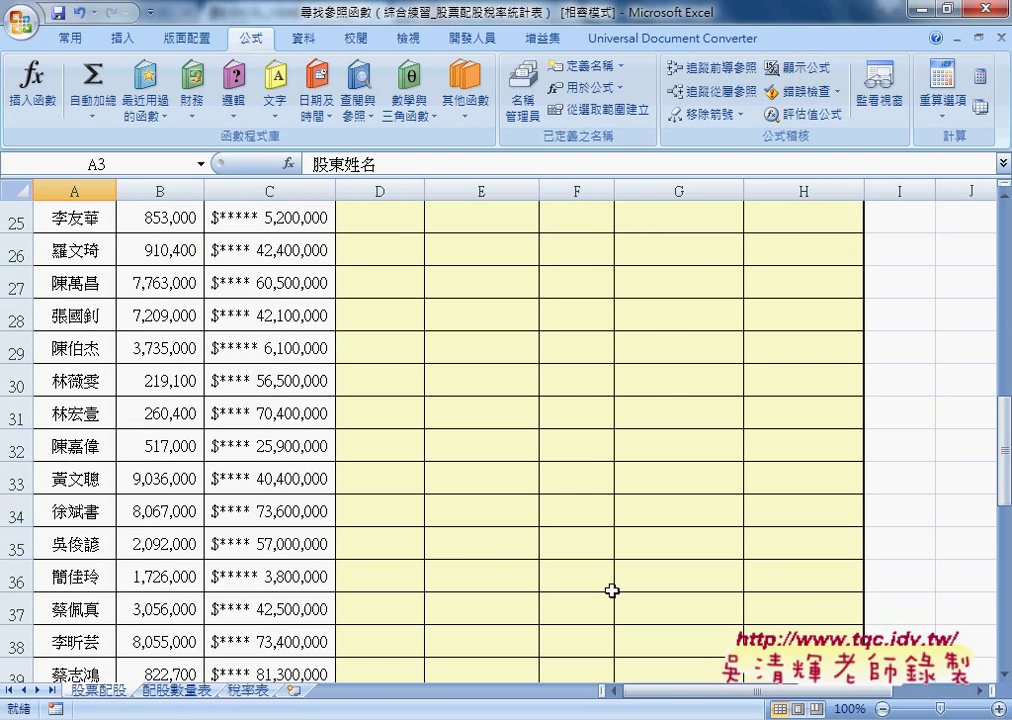
scroll(676, 590, down, 6)
scroll(676, 590, down, 3)
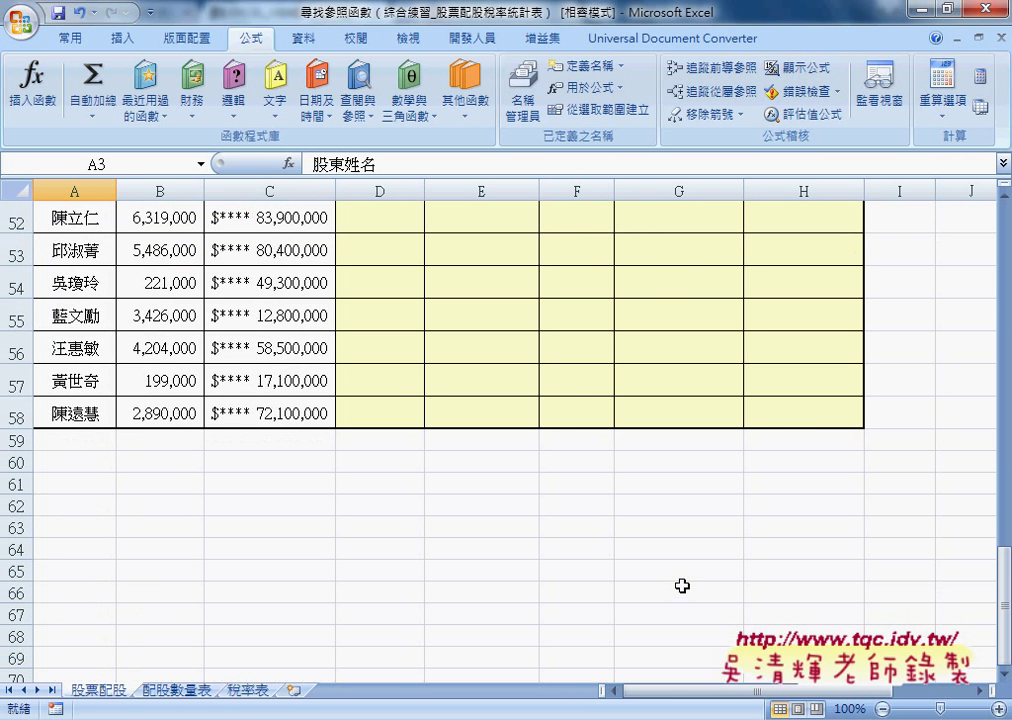
shift+click(818, 418)
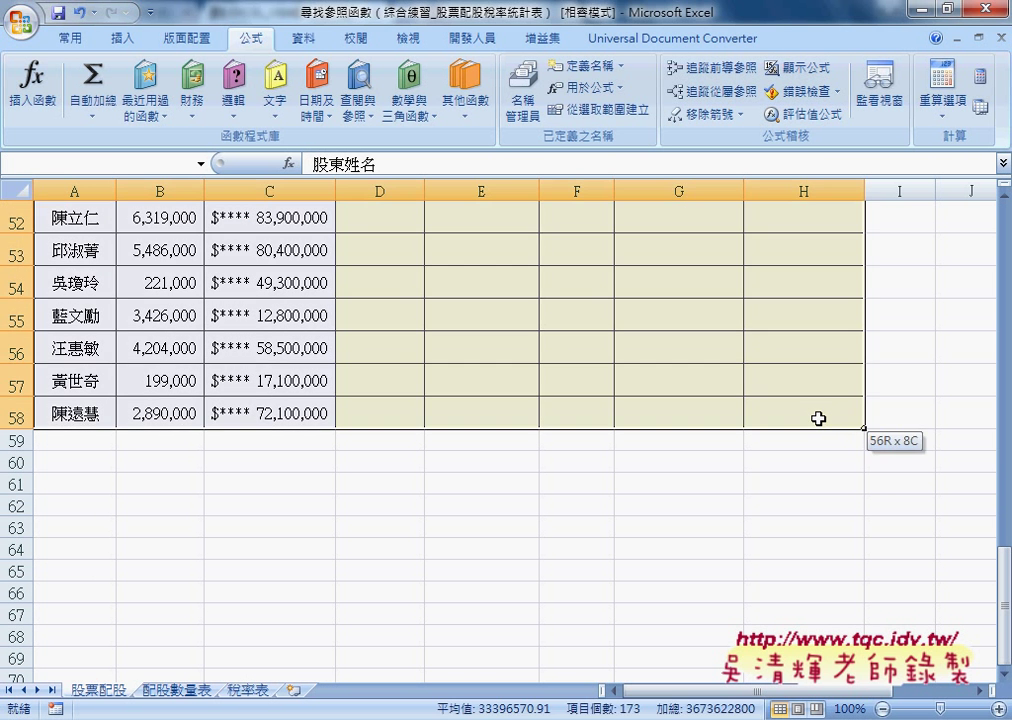
scroll(465, 554, up, 5)
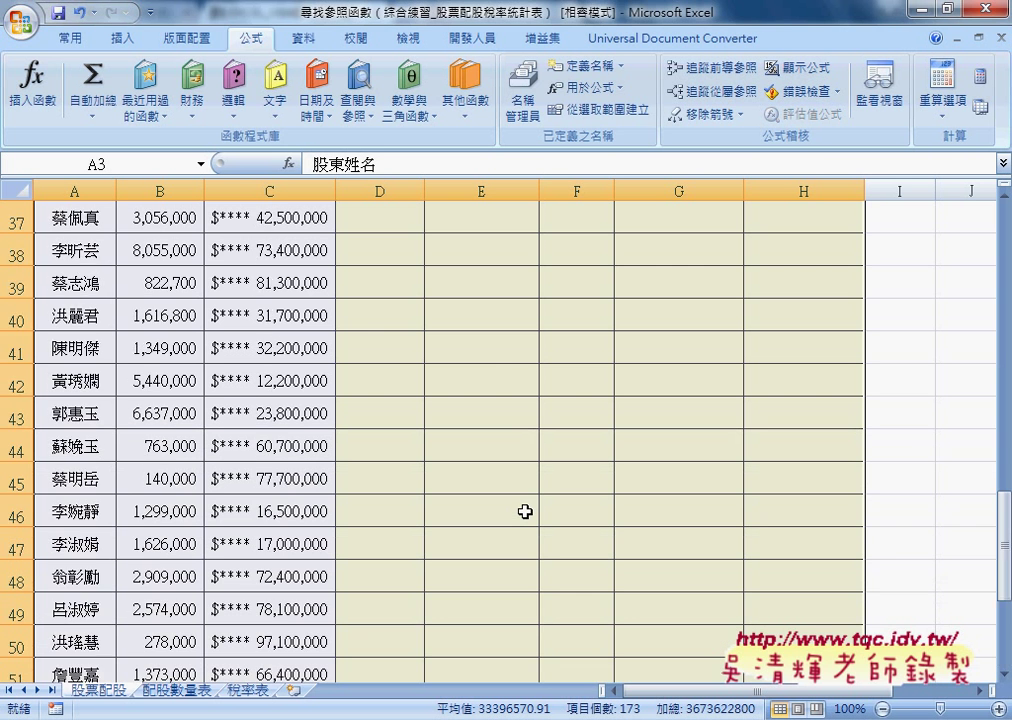
scroll(524, 512, up, 10)
scroll(524, 512, up, 2)
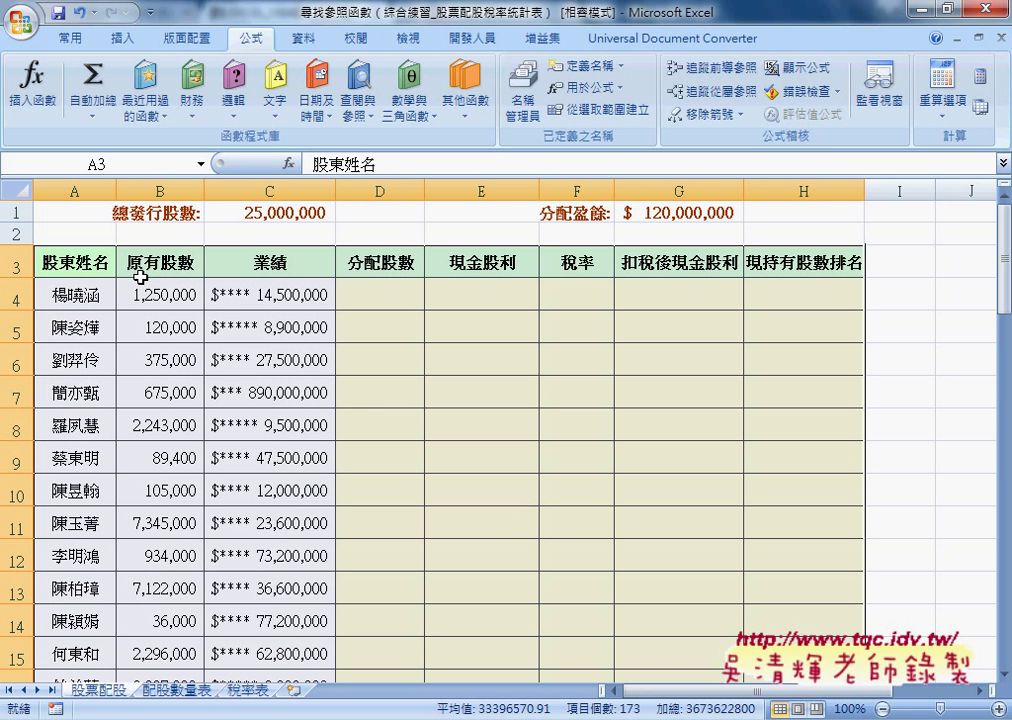
click(580, 112)
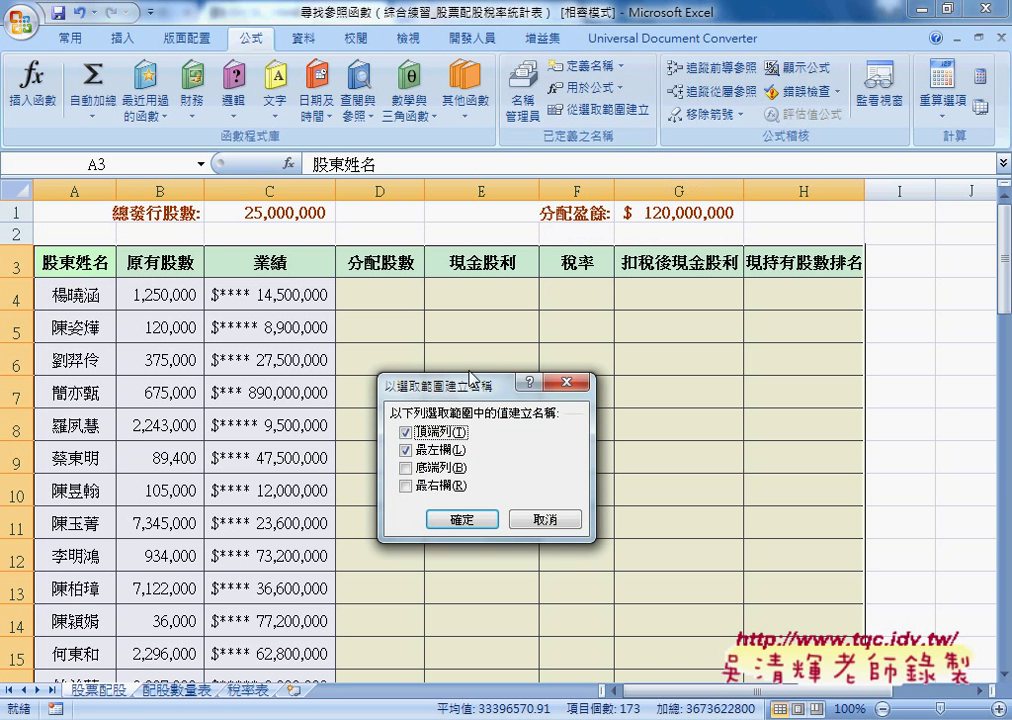
click(410, 450)
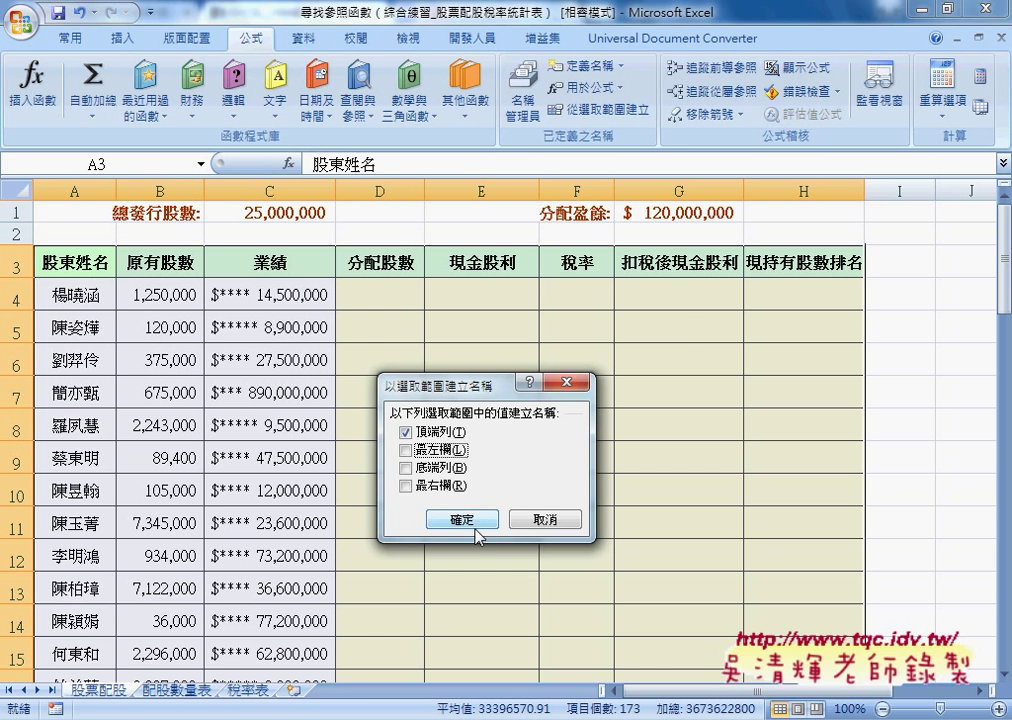
click(470, 521)
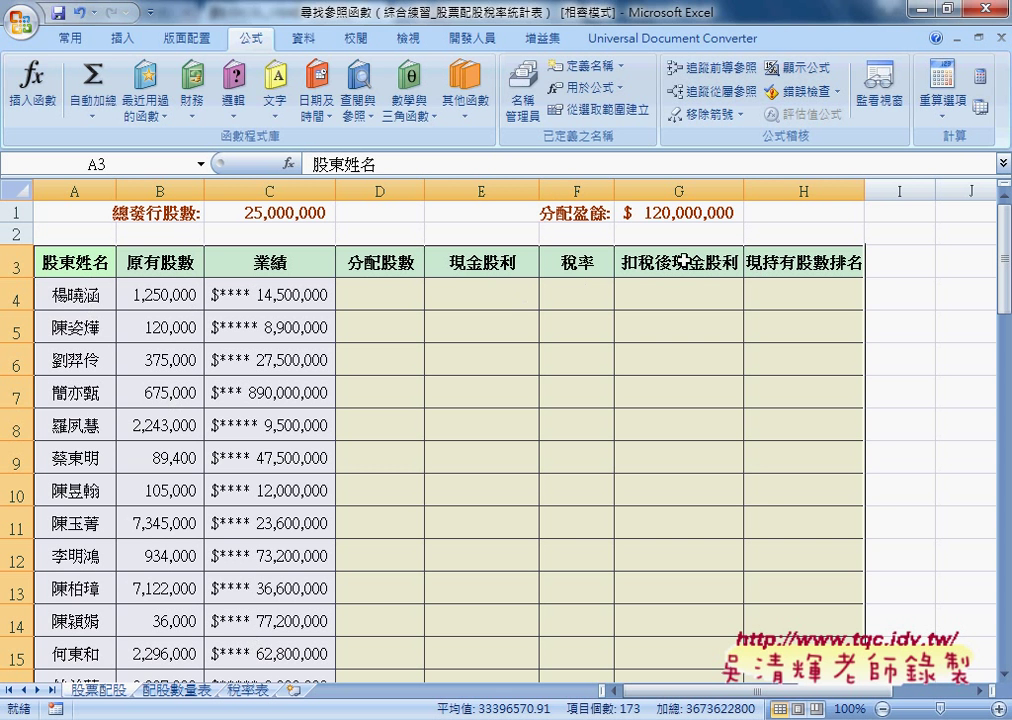
click(523, 95)
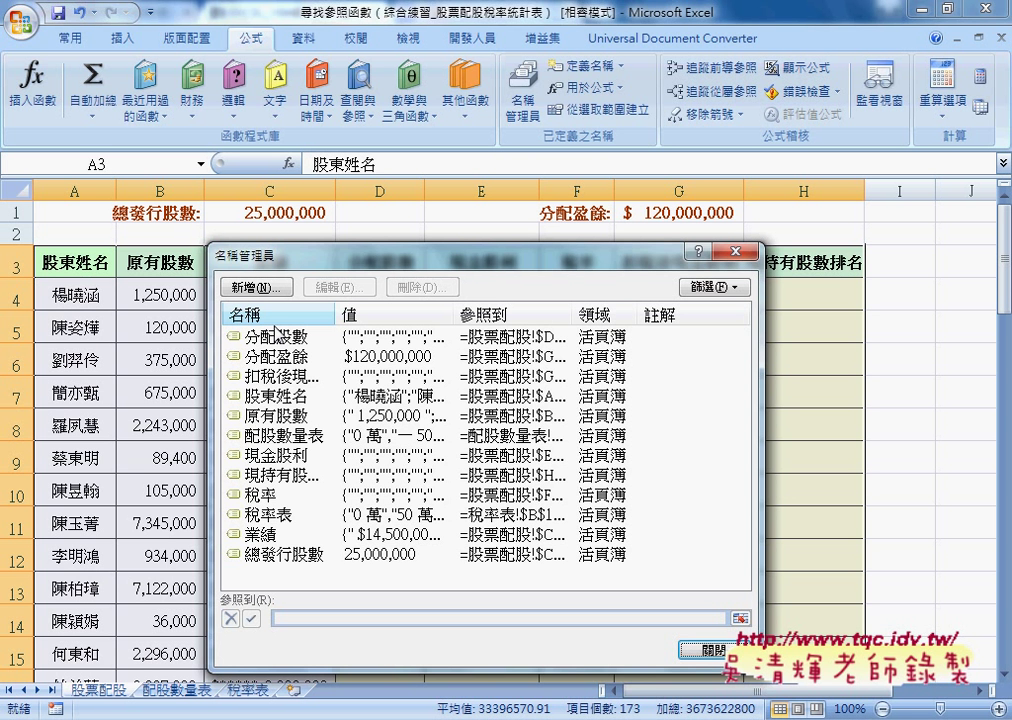
click(736, 252)
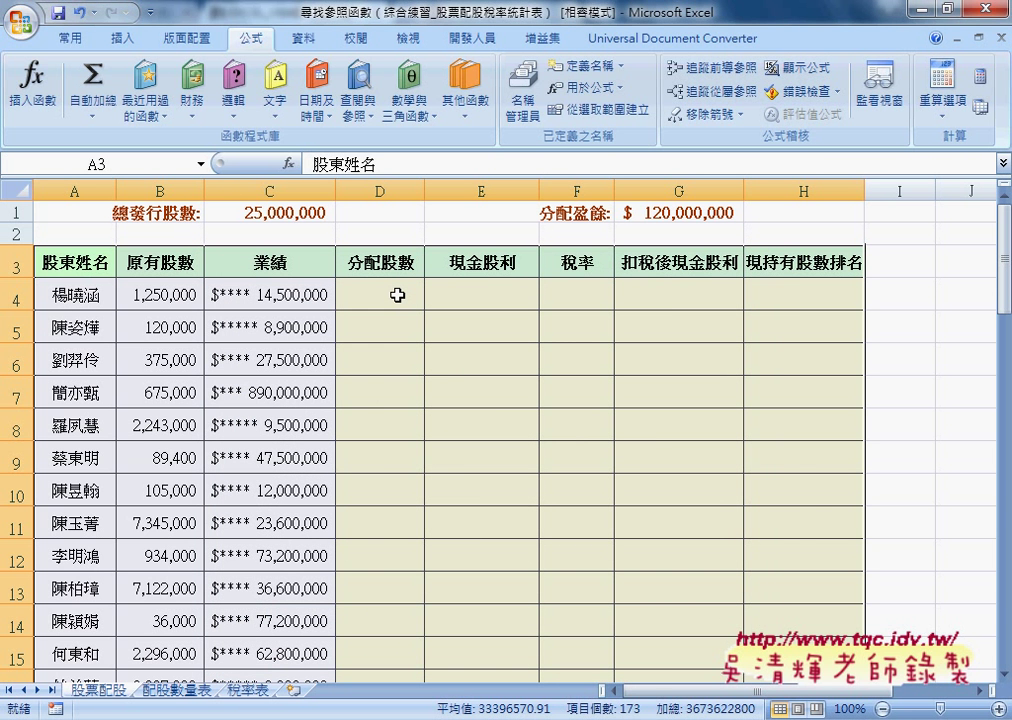
Step: Review the 配股數量表 lookup sheet, then start a Lookup & Reference function in D4
click(397, 295)
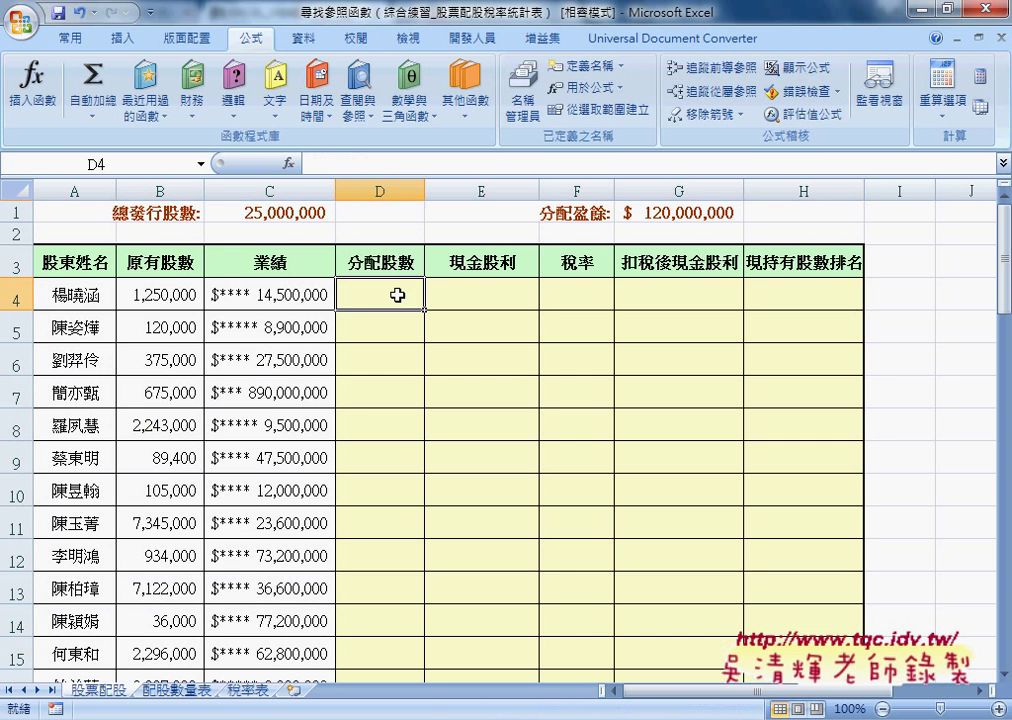
click(273, 295)
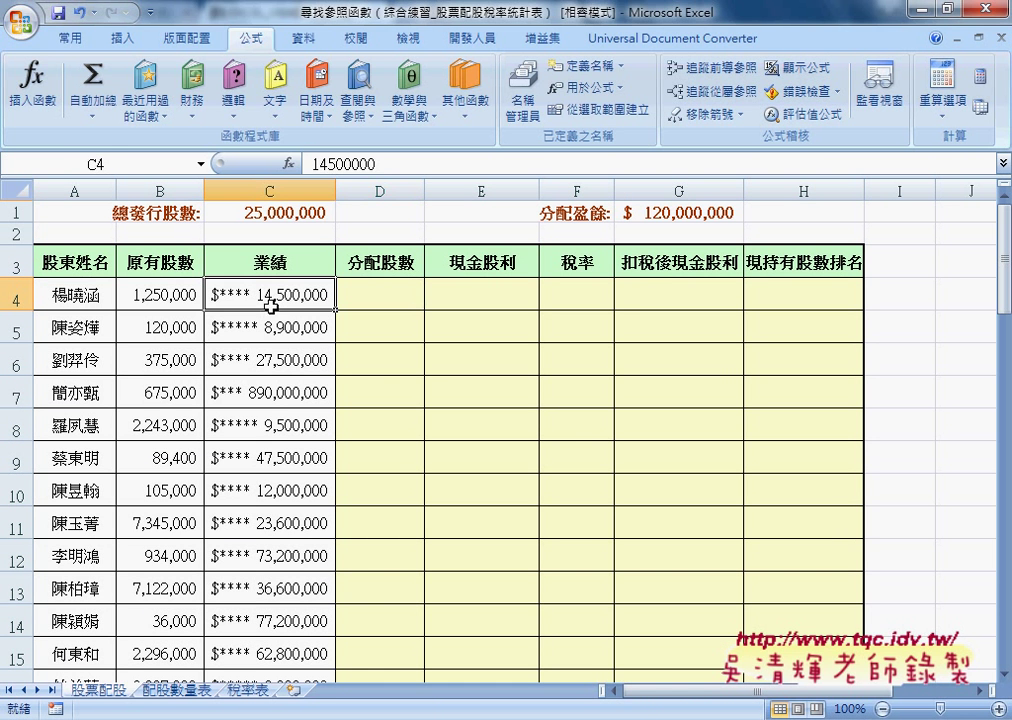
click(383, 301)
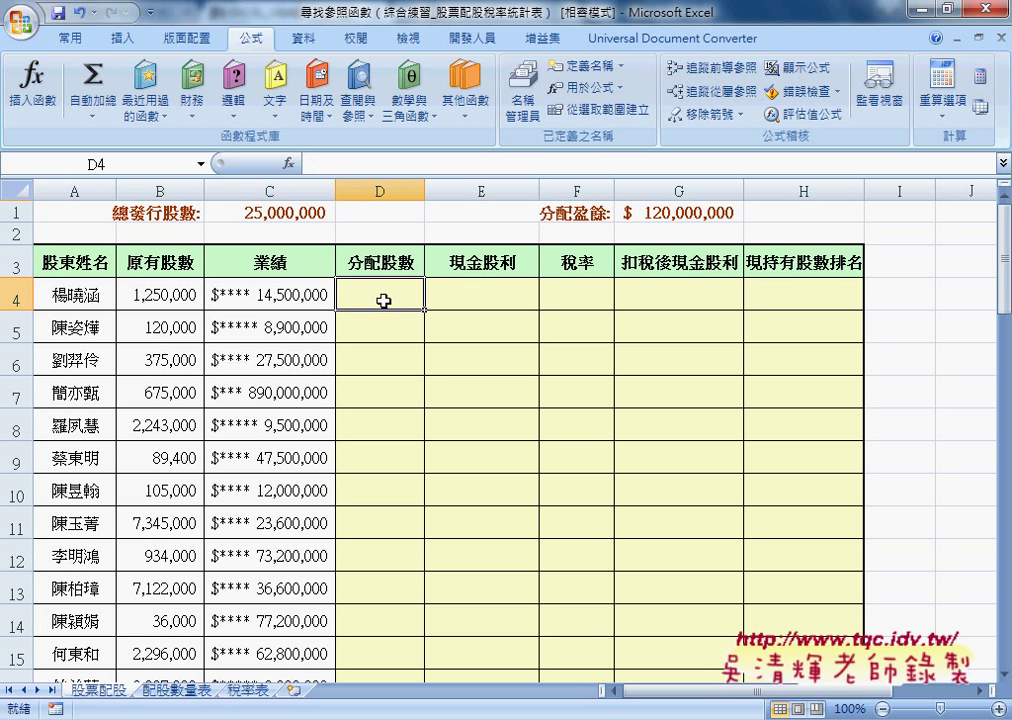
click(187, 690)
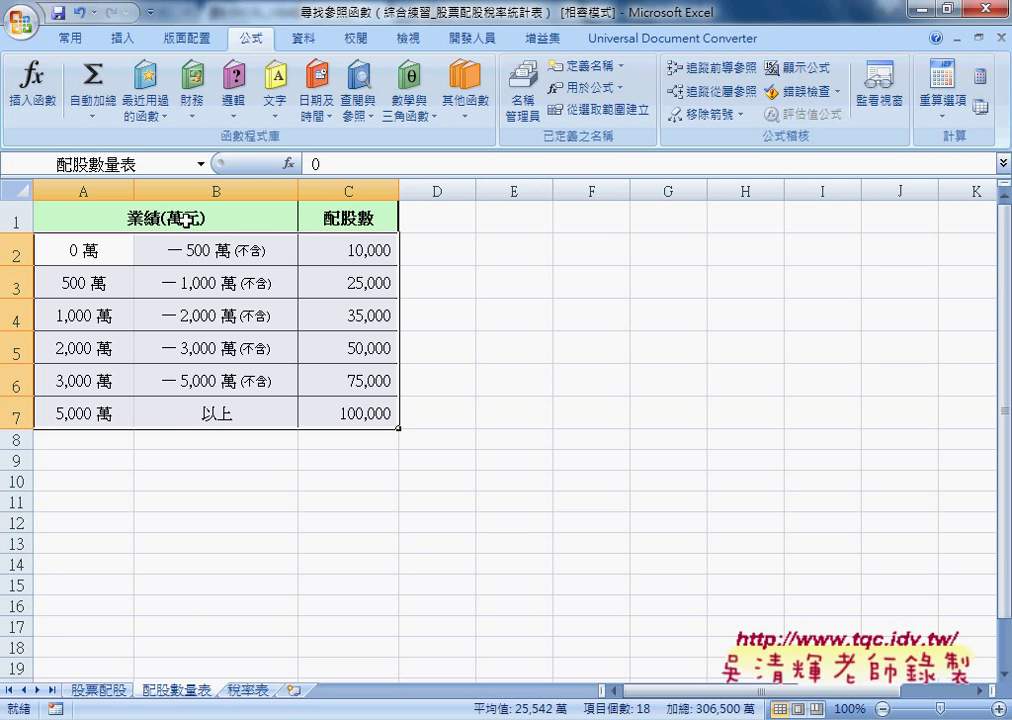
click(102, 690)
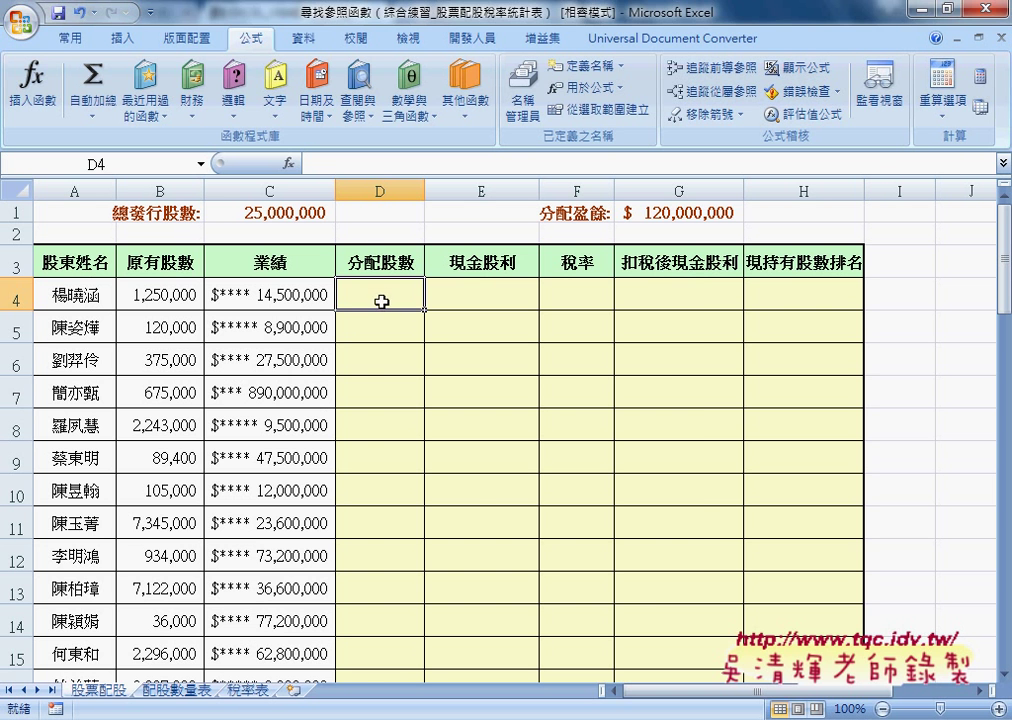
click(289, 164)
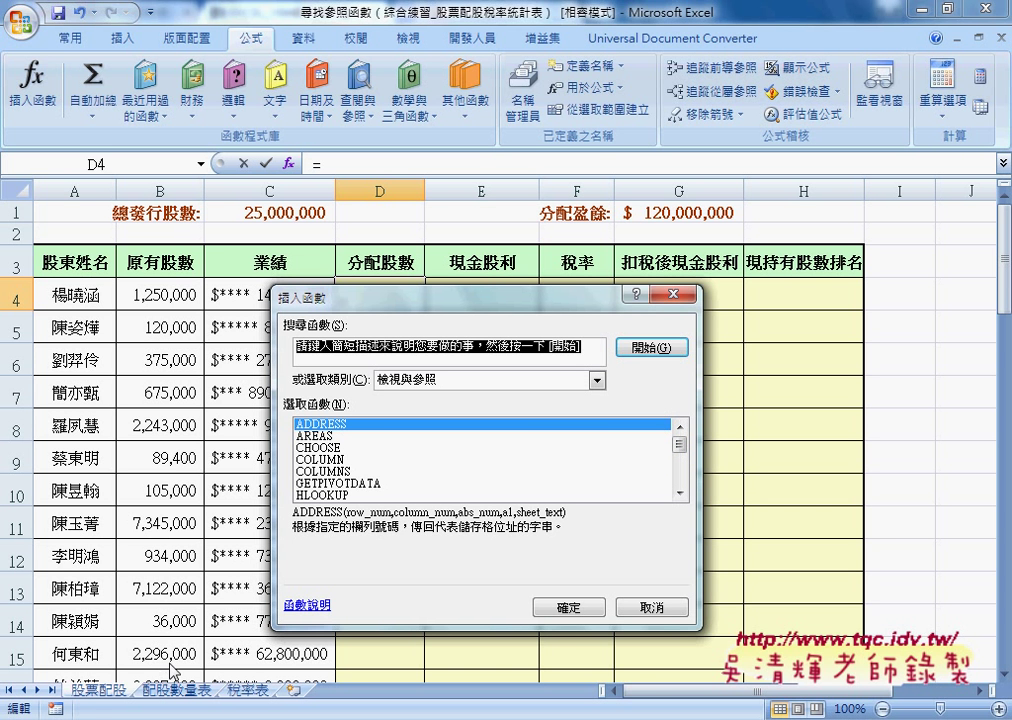
Step: Start a VLOOKUP in D4 with lookup value C4/10000 and table array 配股數量表
drag(679, 444, 684, 505)
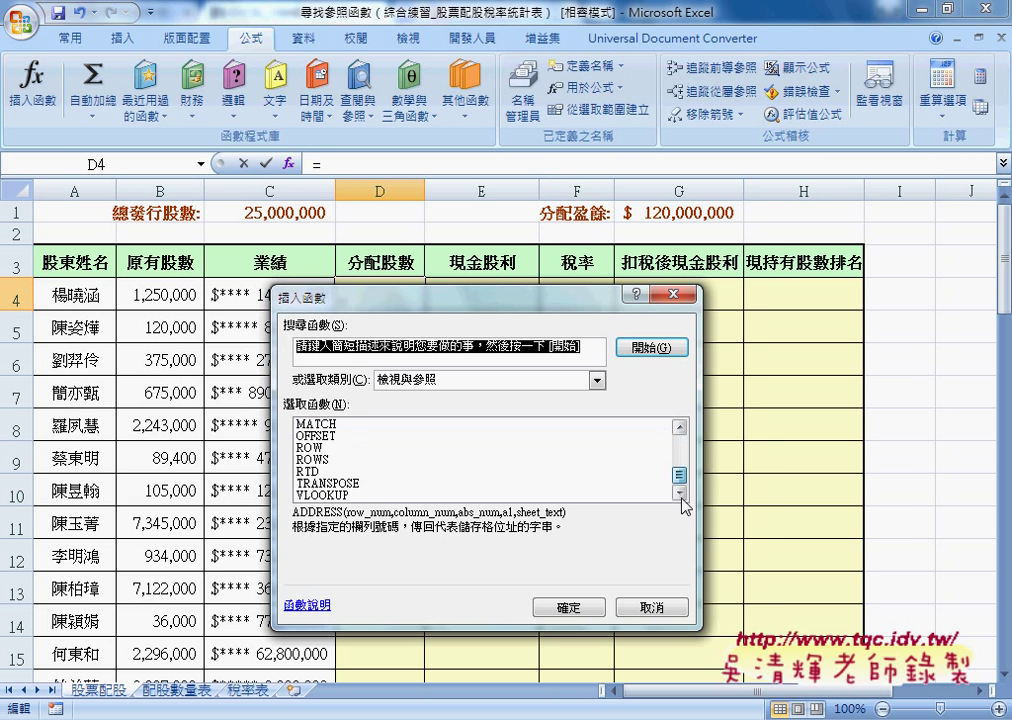
click(325, 495)
click(567, 607)
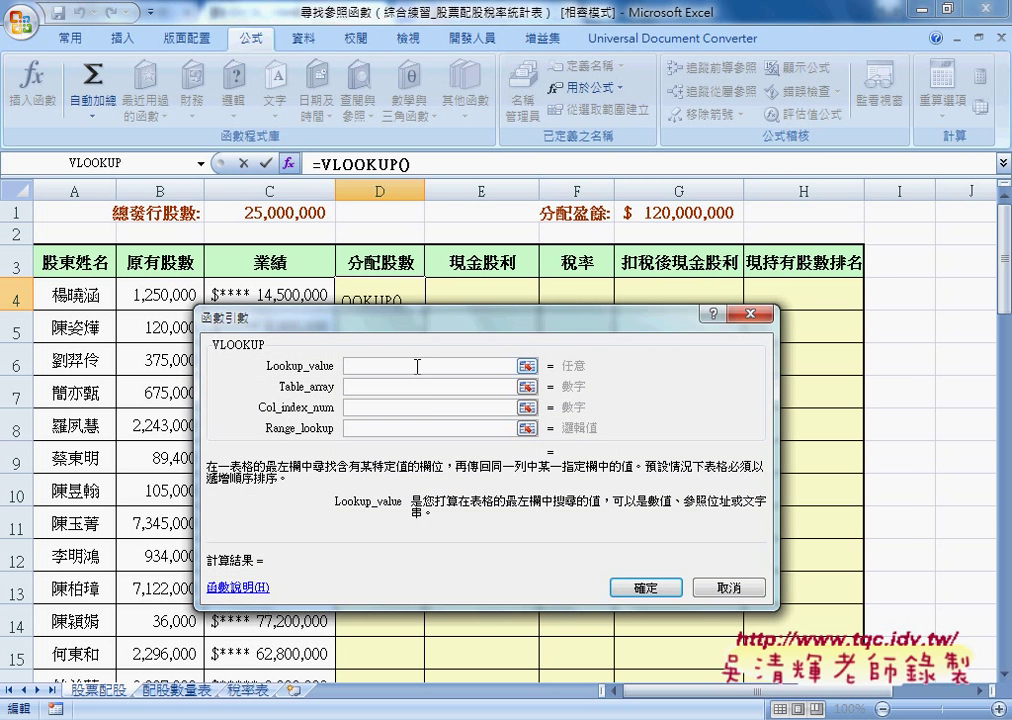
drag(412, 318, 529, 312)
click(326, 298)
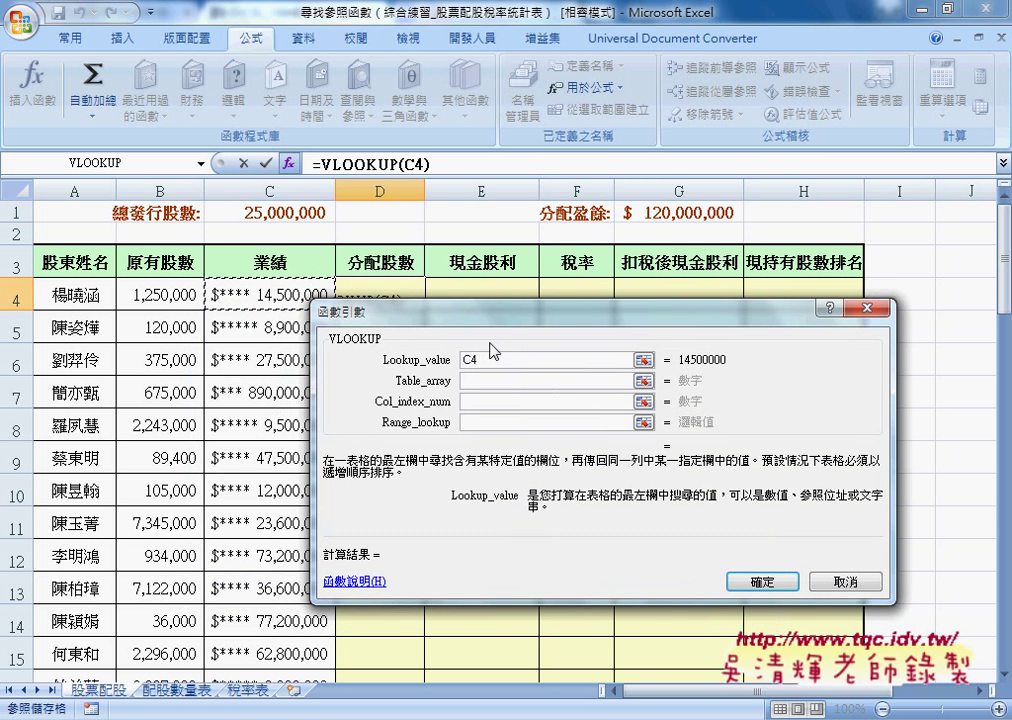
text(/1000)
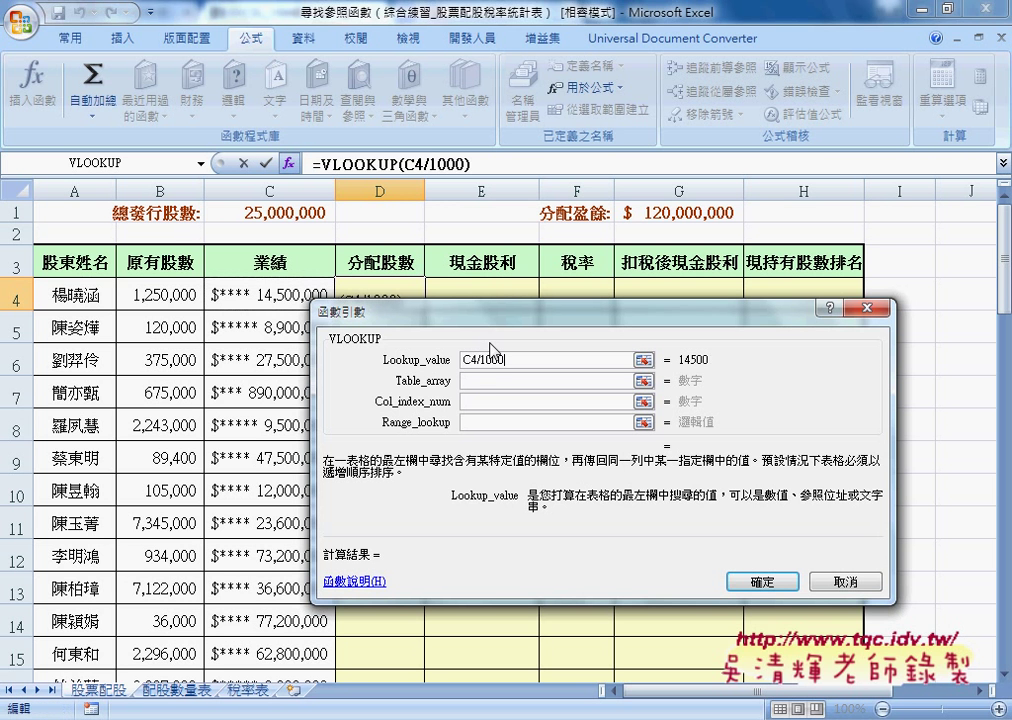
text(0)
click(620, 380)
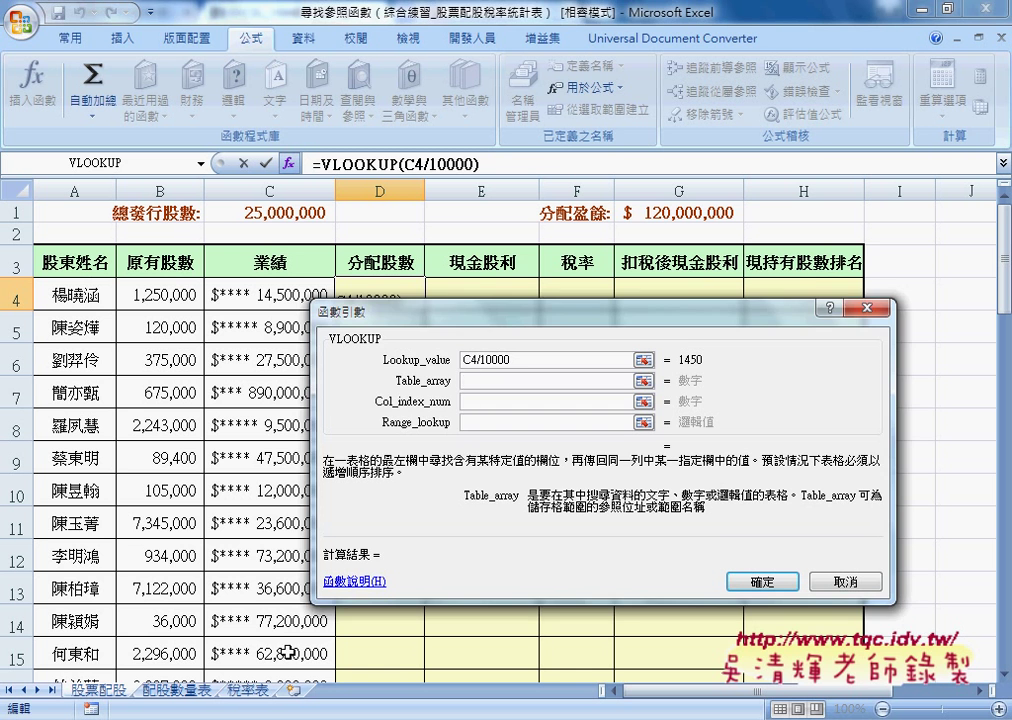
key(F3)
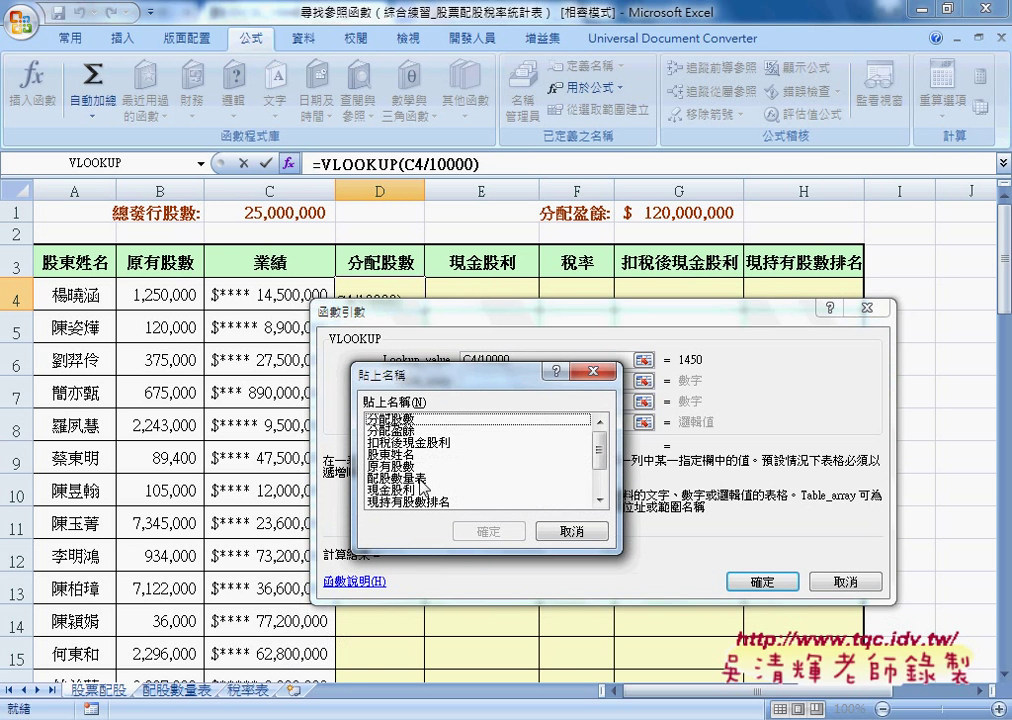
click(420, 479)
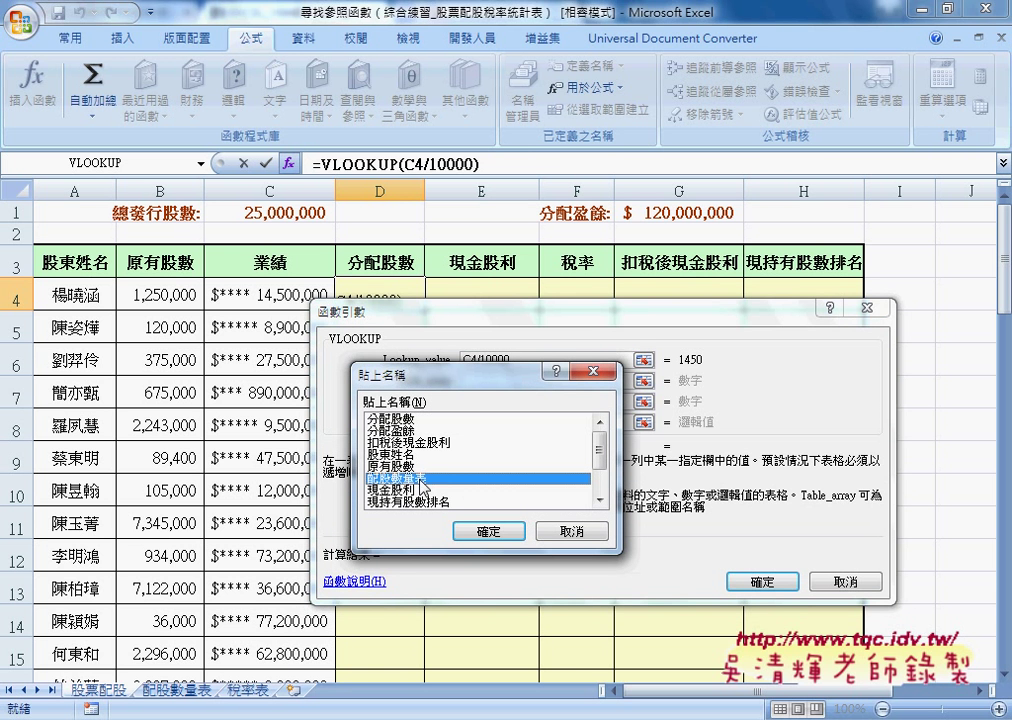
click(478, 530)
Step: Complete the VLOOKUP with column index 3 and range lookup 1, returning 35,000
click(483, 403)
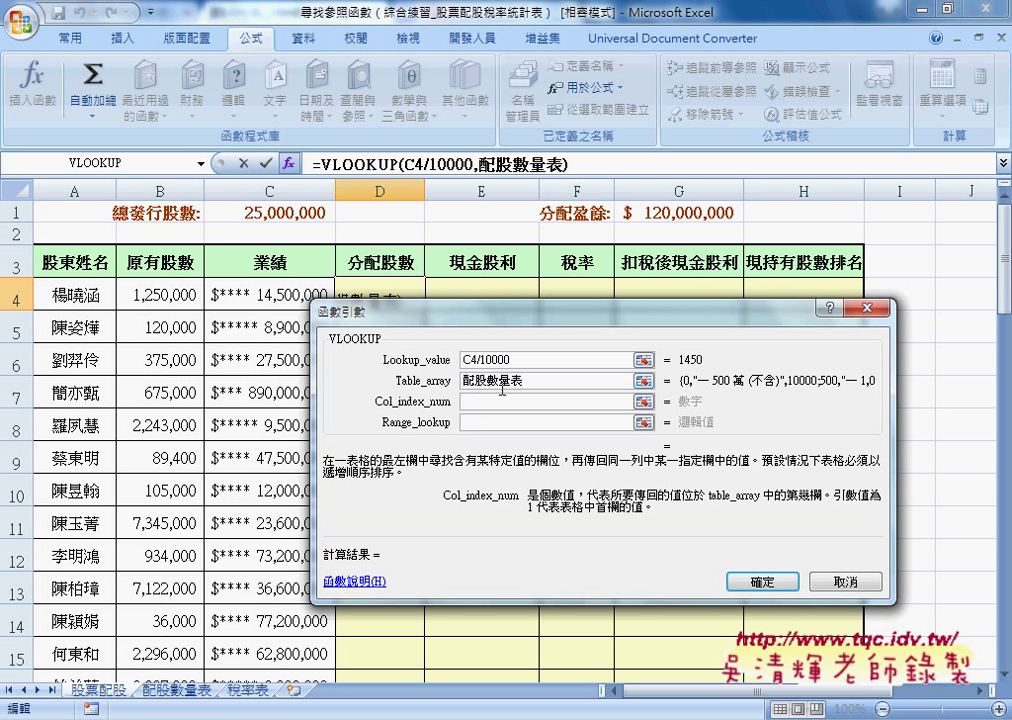
click(502, 389)
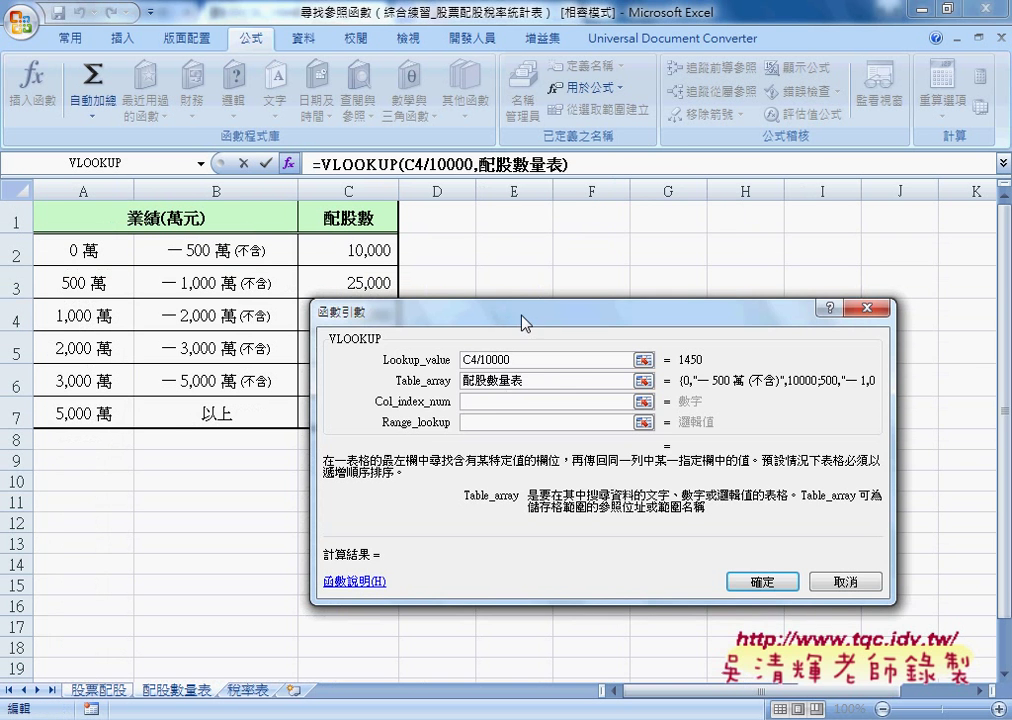
drag(522, 312, 637, 297)
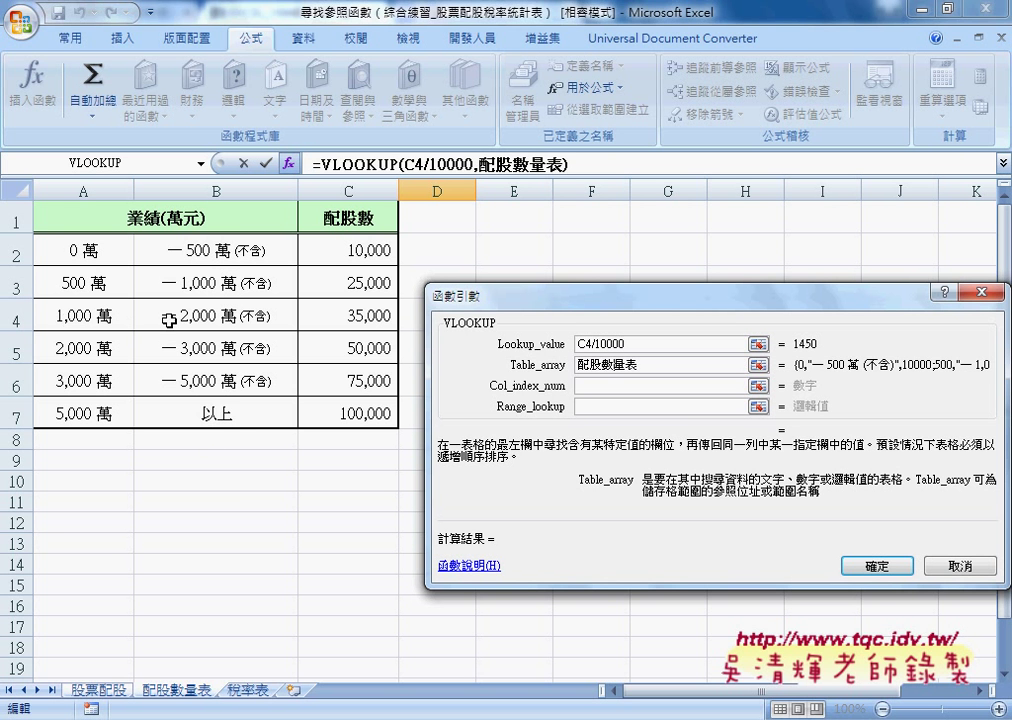
click(621, 386)
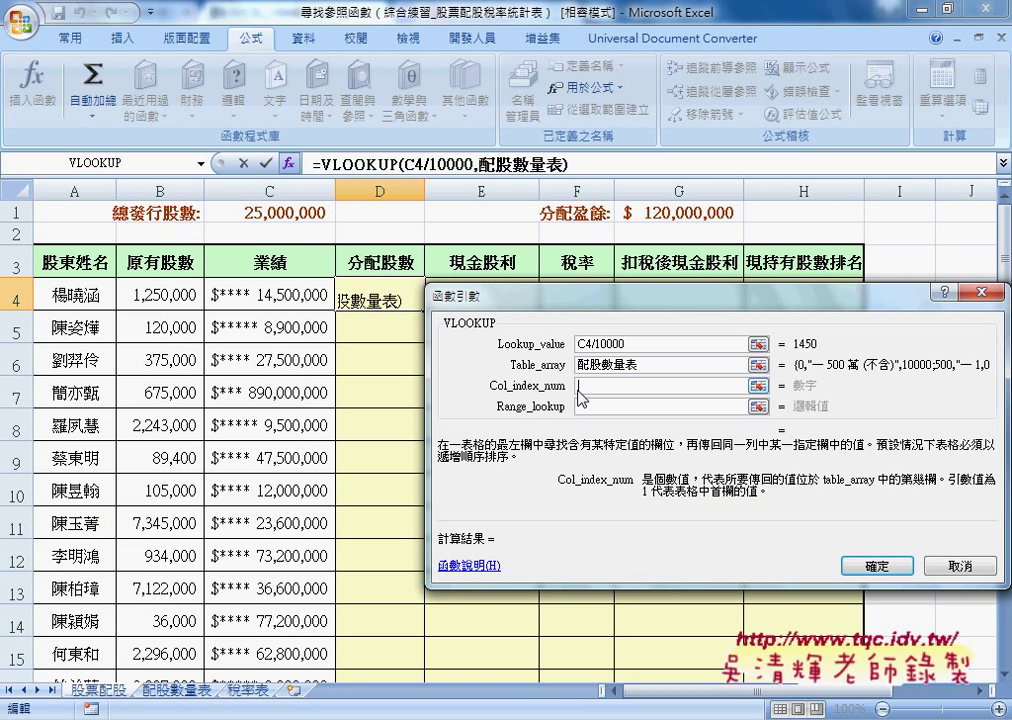
text(3)
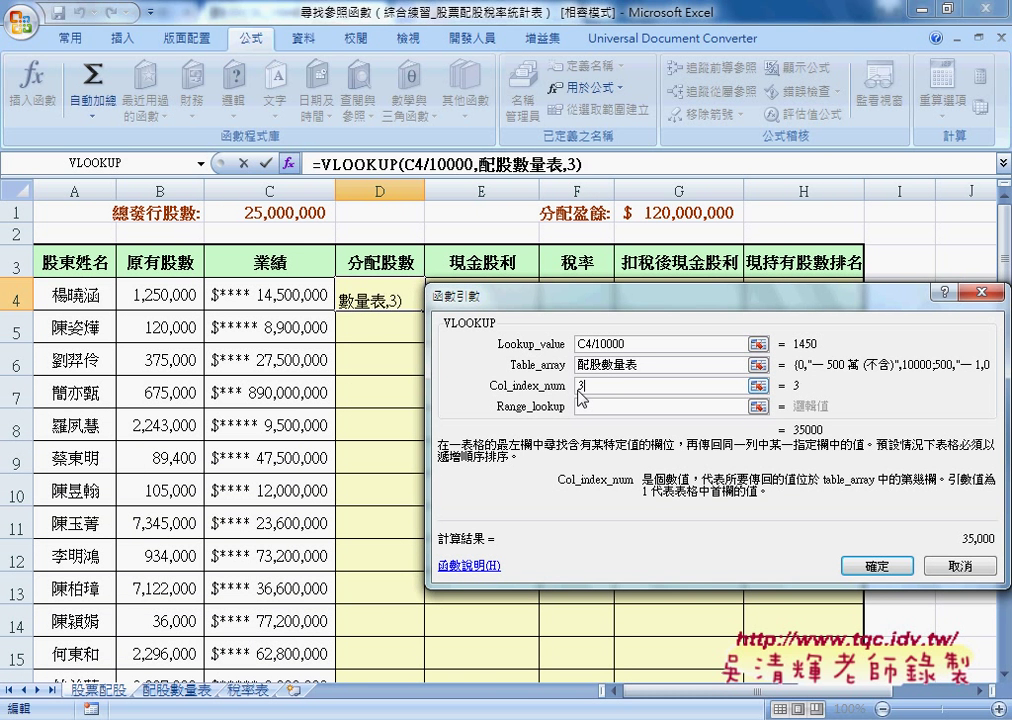
click(600, 407)
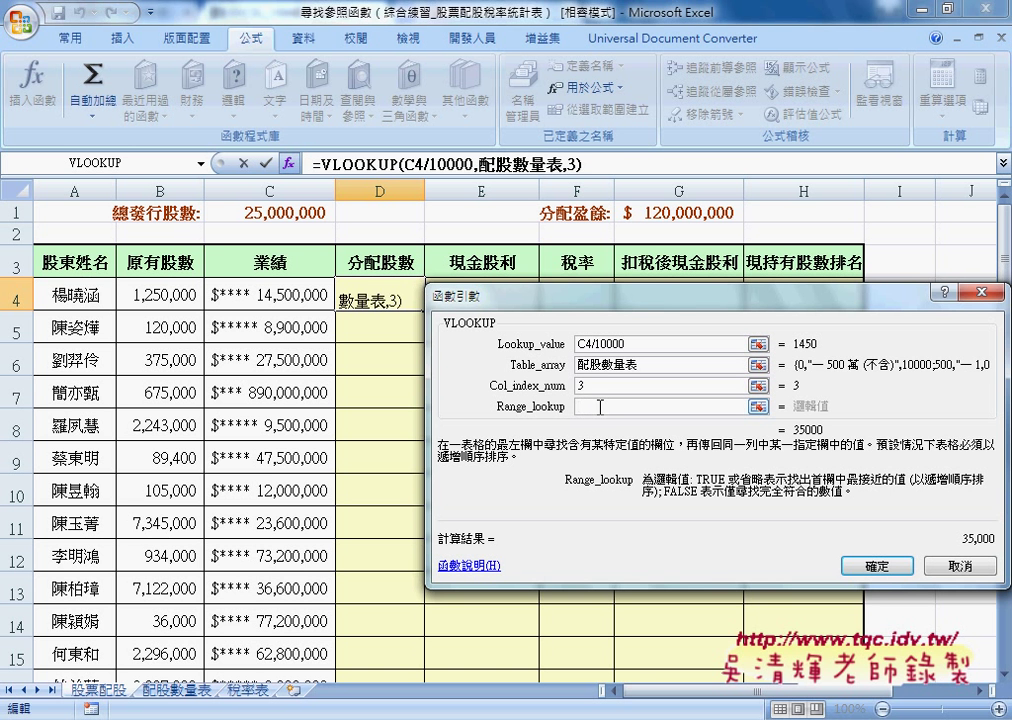
text(1)
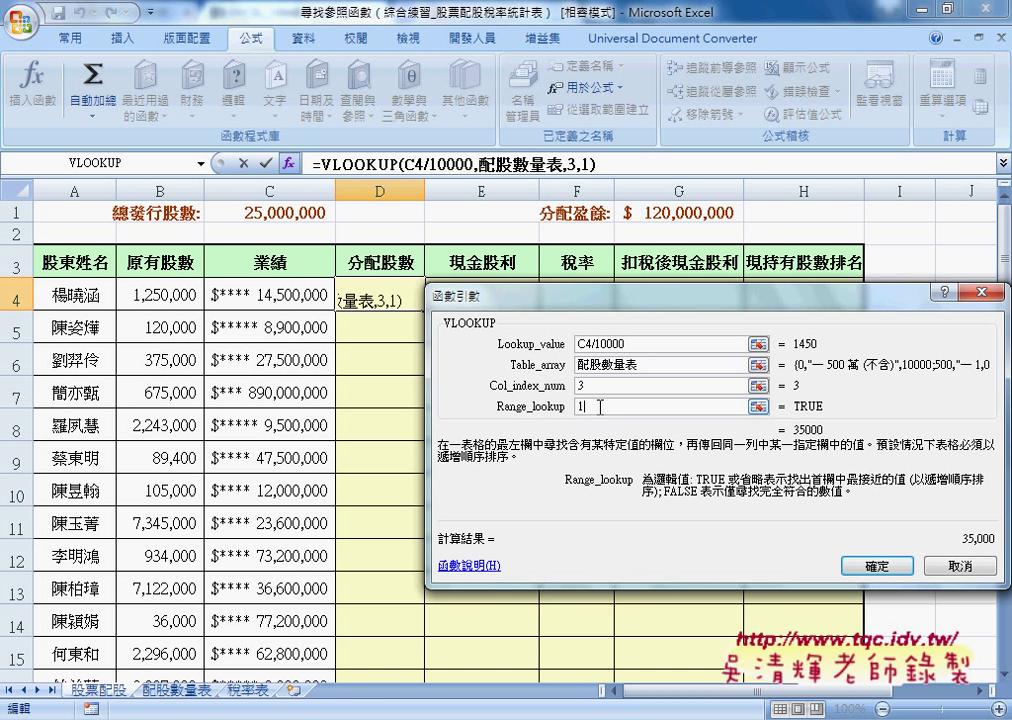
click(877, 565)
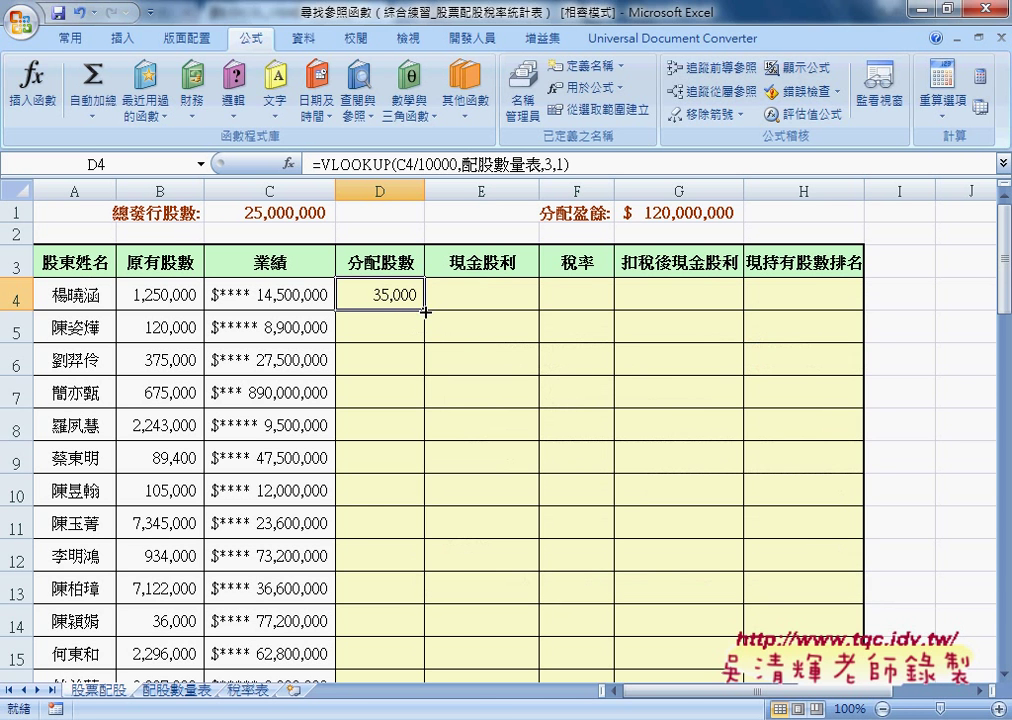
Step: Fill D4's VLOOKUP down column D and annotate the 配股數量表 name it references
double_click(422, 310)
click(396, 300)
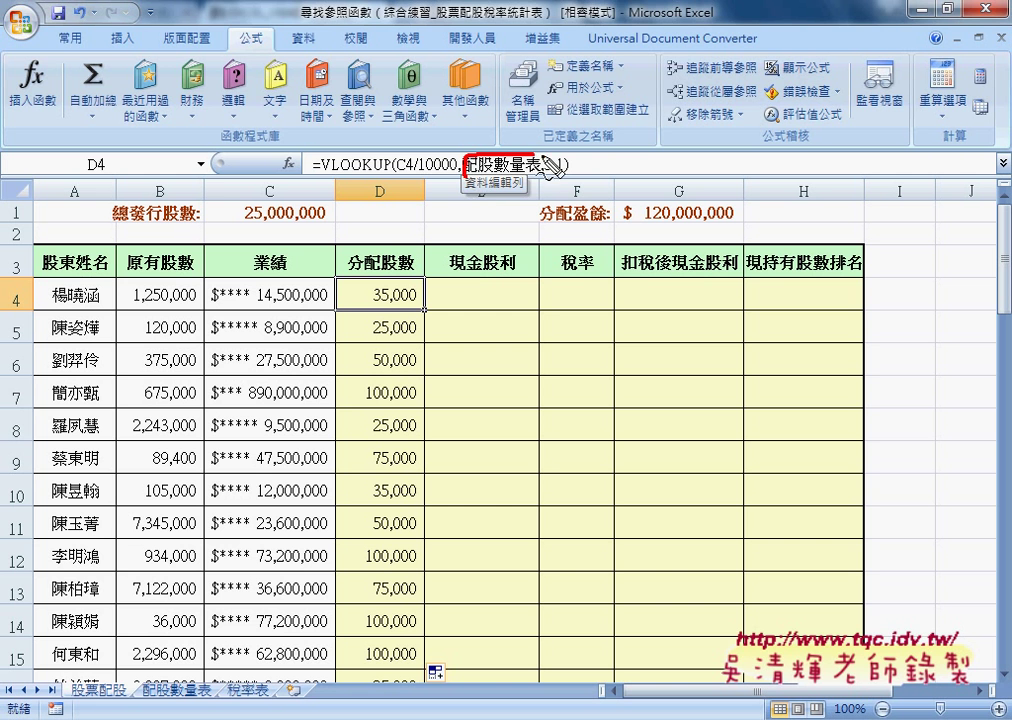
drag(505, 160, 542, 180)
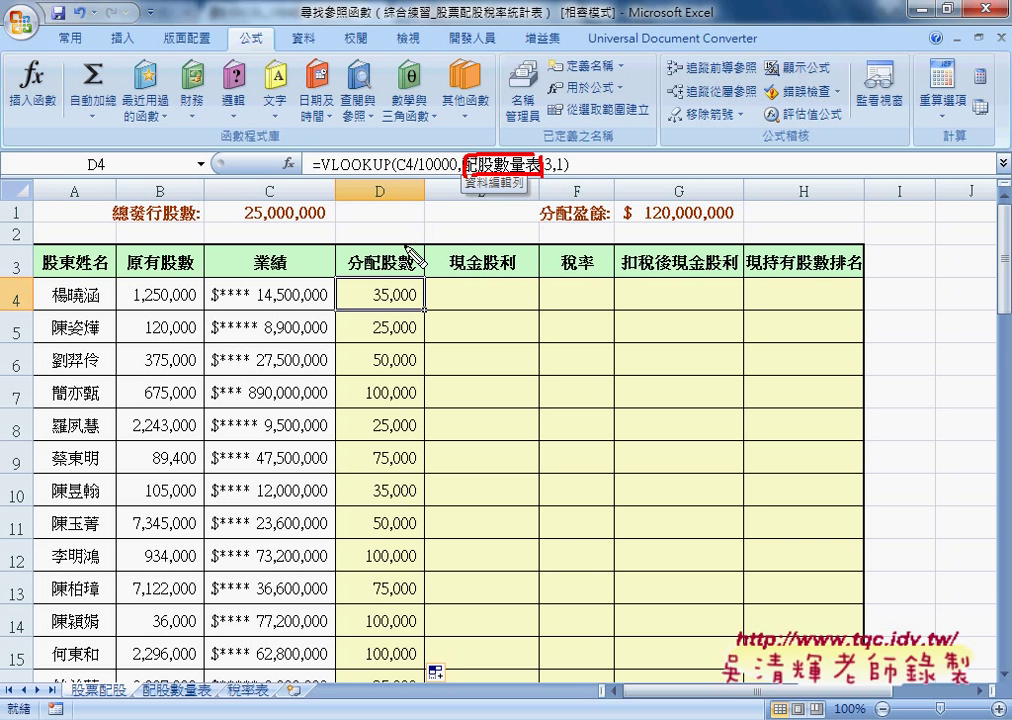
drag(405, 246, 472, 190)
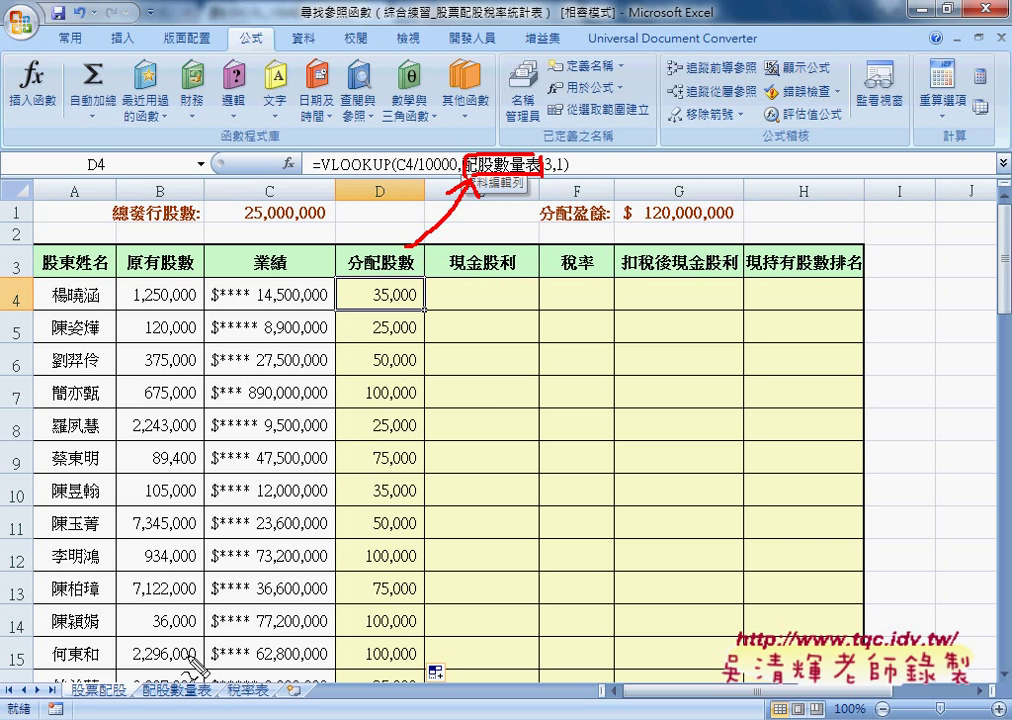
drag(214, 690, 212, 711)
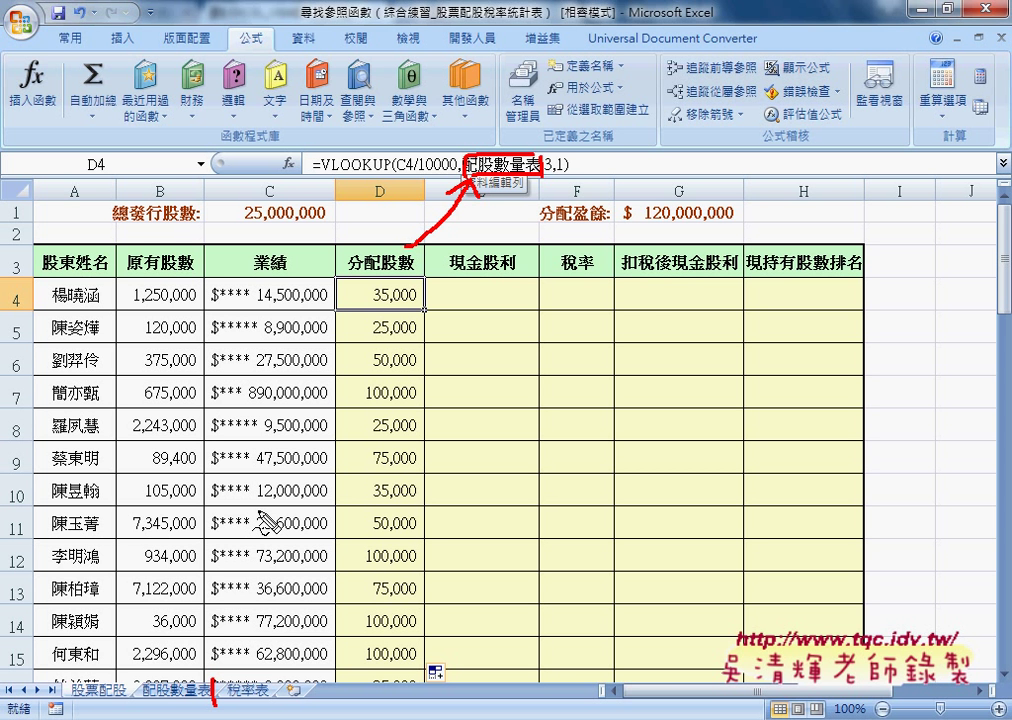
key(Escape)
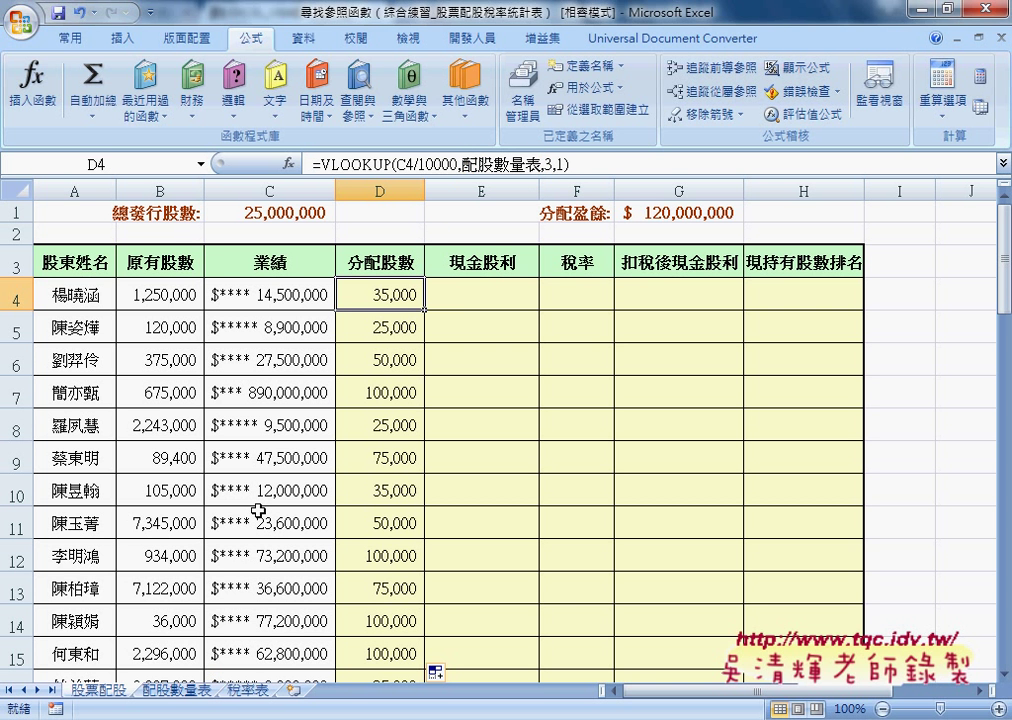
click(488, 297)
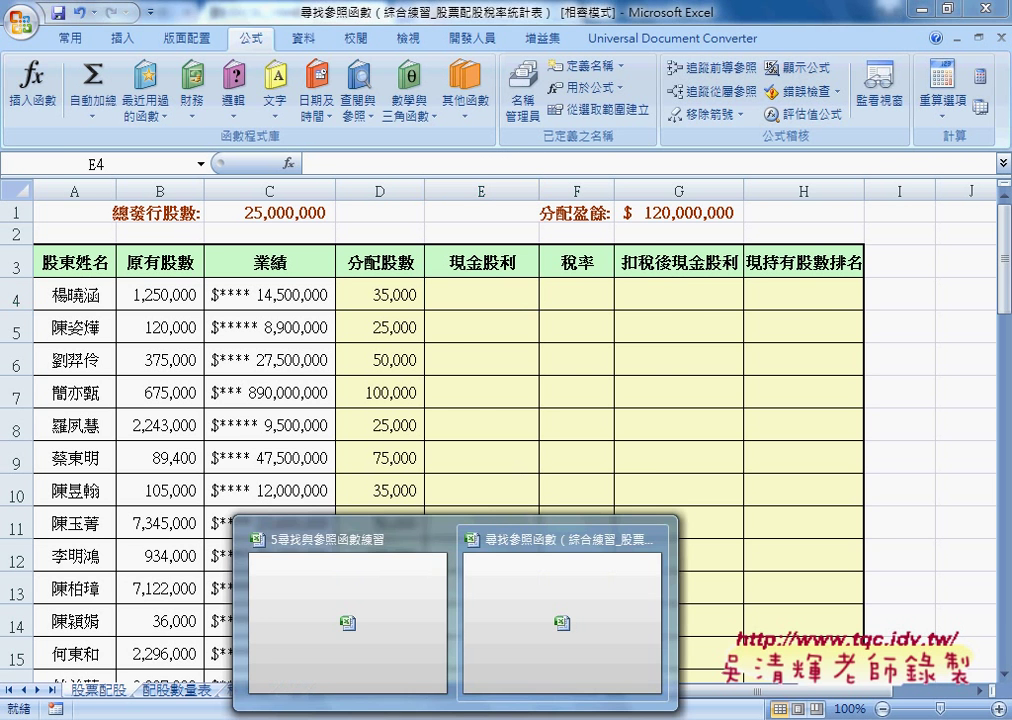
Step: Mark up the instructions' cash dividend formula (原有股數+分配股數)/總發行股數*分配盈餘, then return to the dividend workbook
click(372, 625)
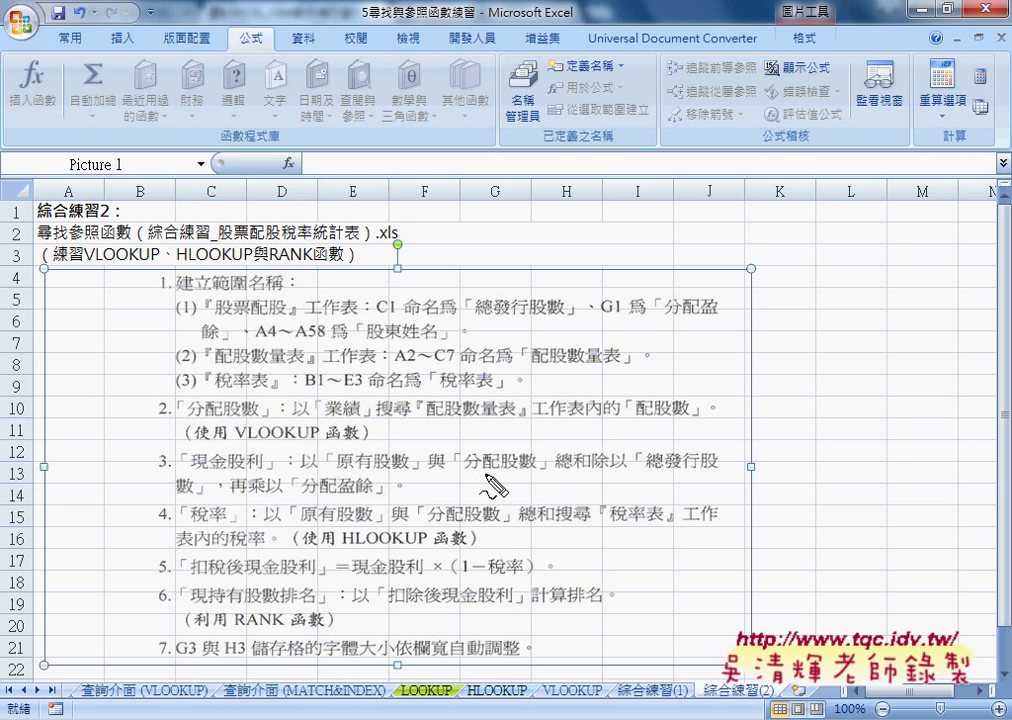
drag(334, 449, 329, 472)
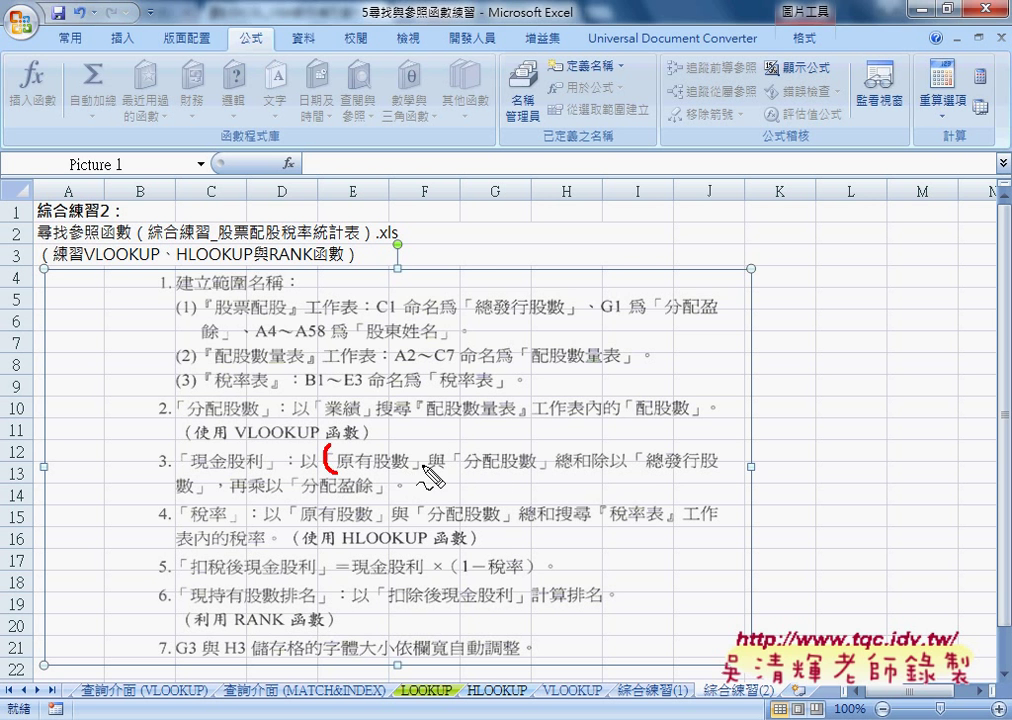
drag(424, 463, 446, 463)
drag(434, 452, 434, 474)
drag(539, 442, 541, 470)
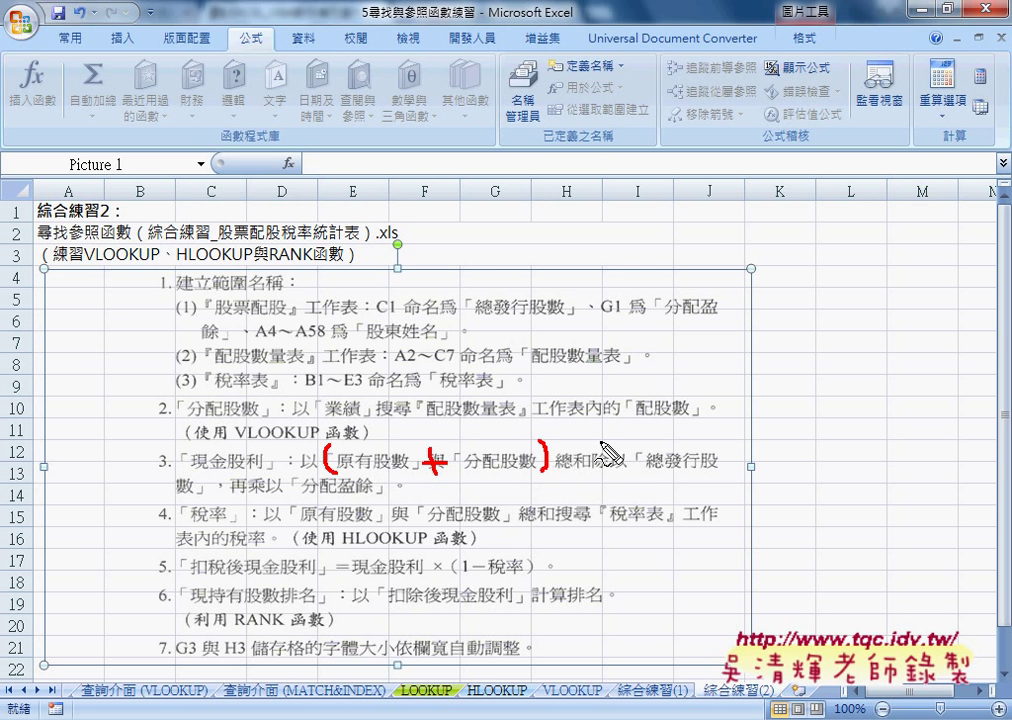
drag(600, 442, 577, 479)
mouse_move(258, 478)
mouse_down()
mouse_move(270, 498)
mouse_move(256, 498)
mouse_move(277, 487)
mouse_up()
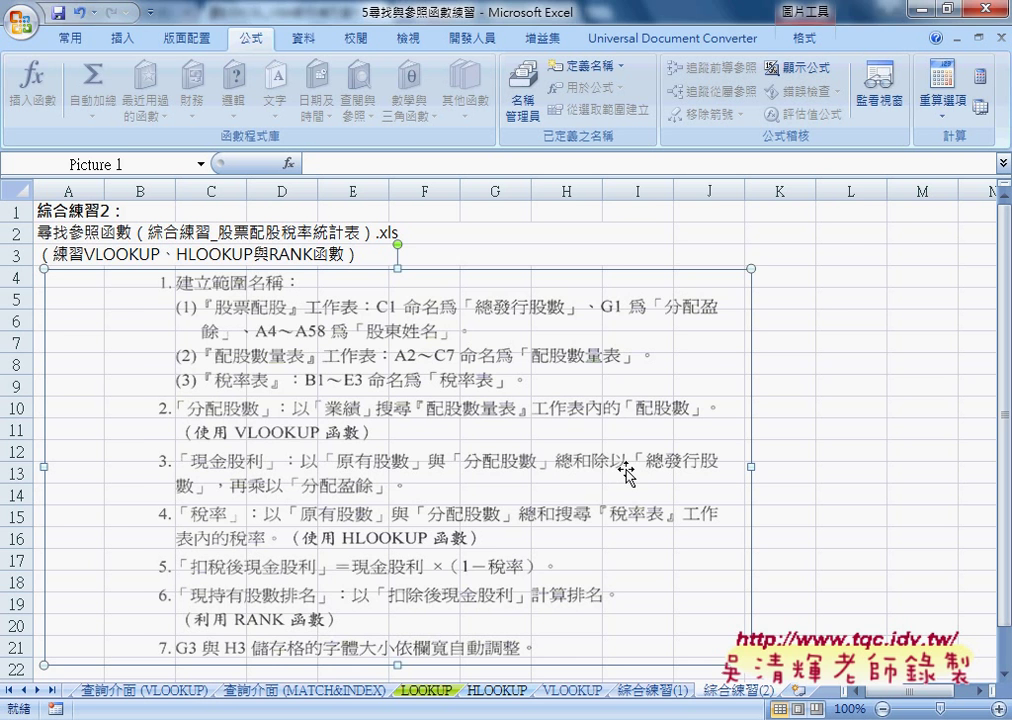
key(alt+Tab)
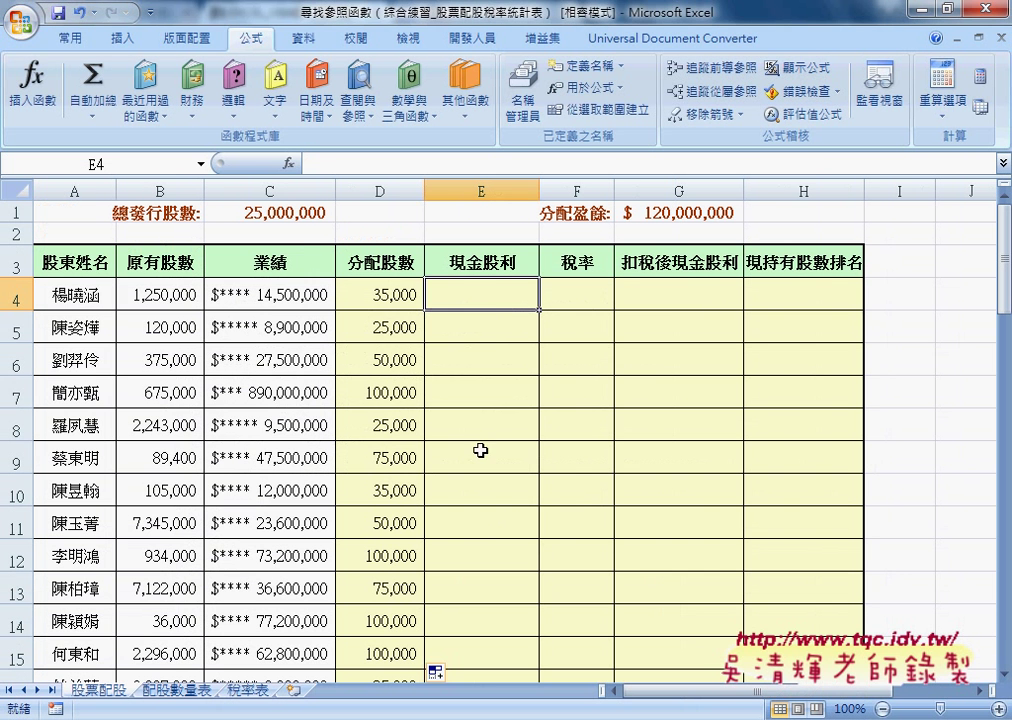
Step: Begin E4's formula as =(原有股數+分配股數) by pasting names with F3
click(357, 166)
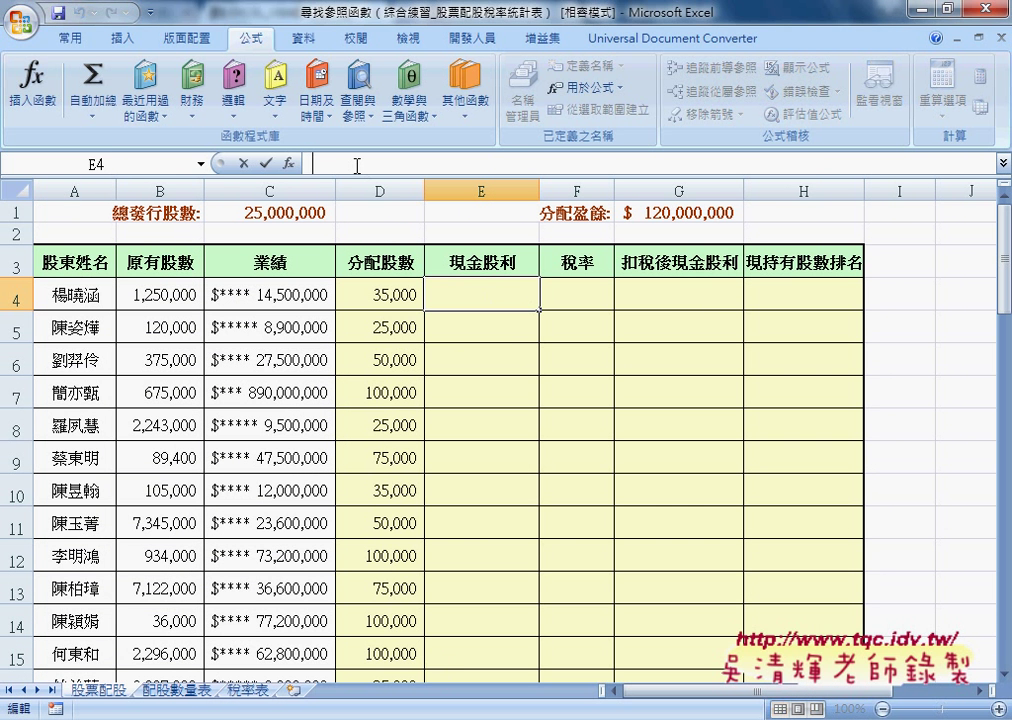
text(=)
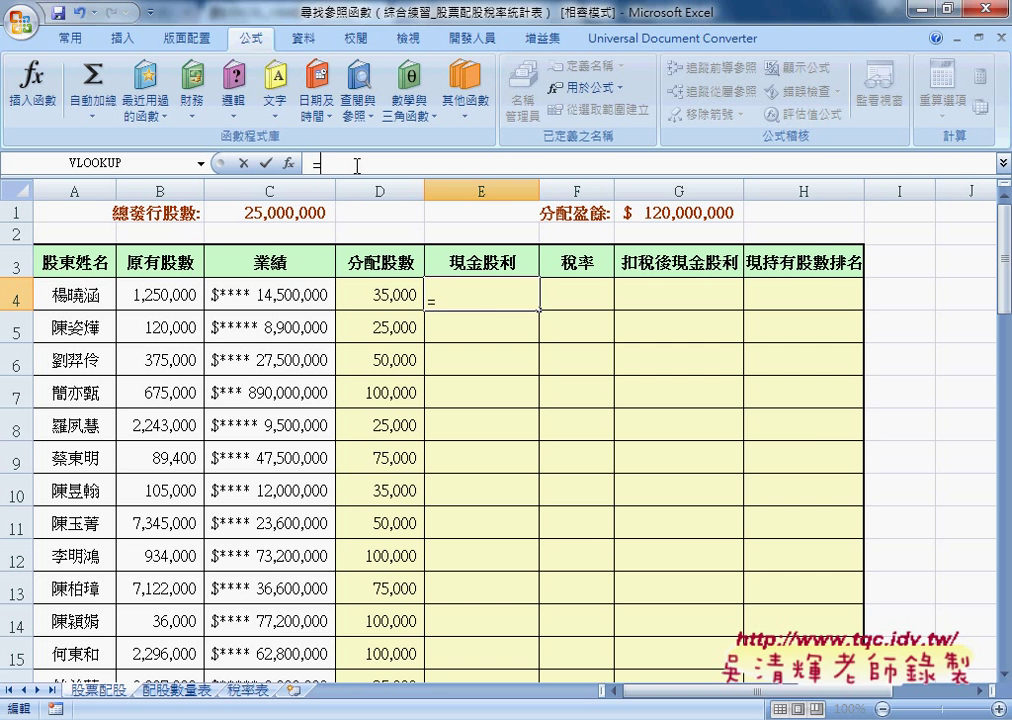
key(F3)
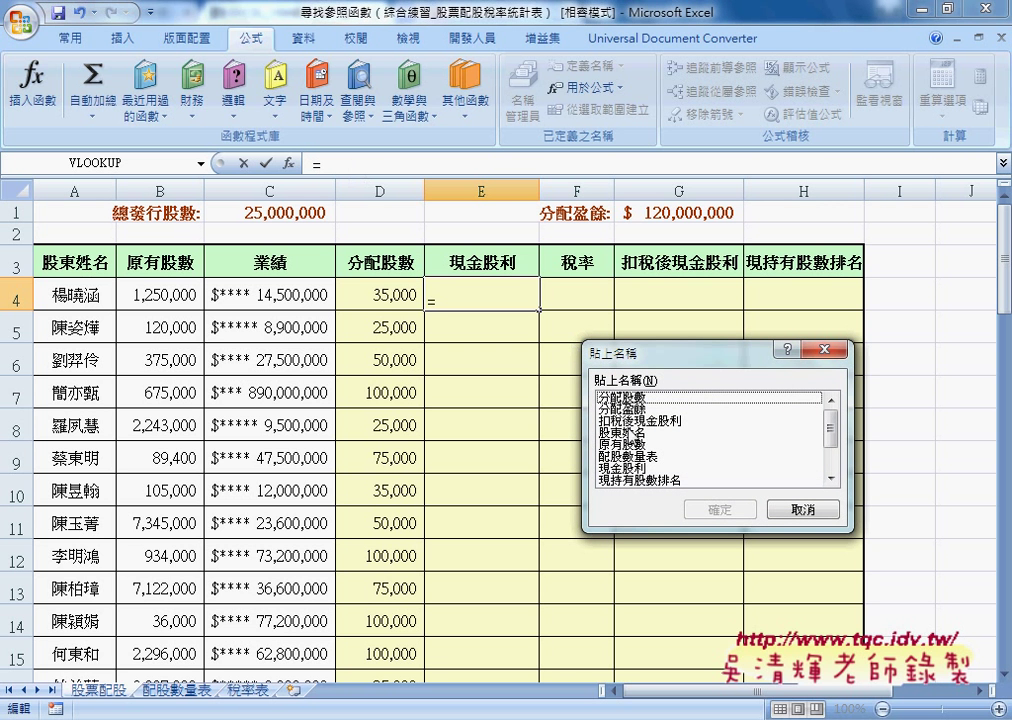
click(636, 445)
click(707, 509)
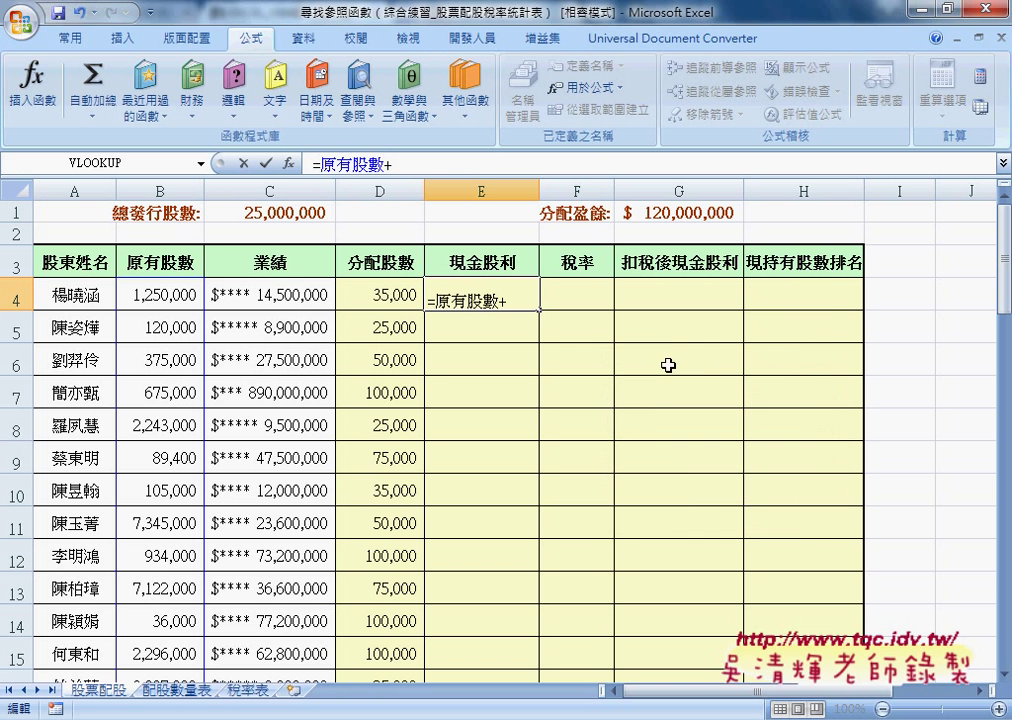
key(F3)
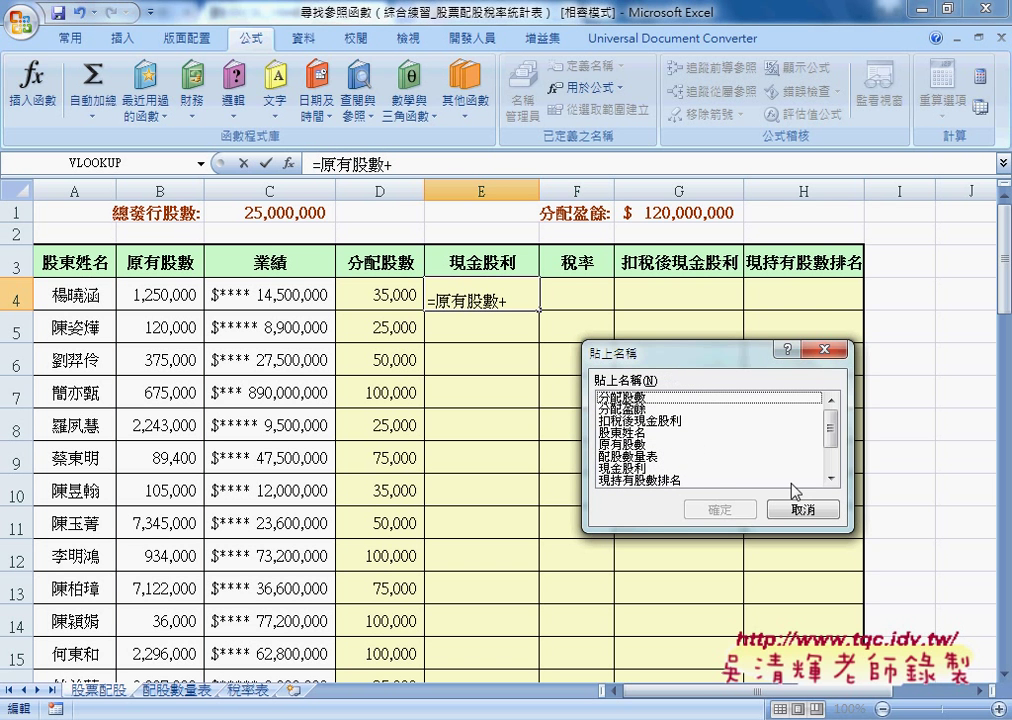
click(630, 397)
click(707, 509)
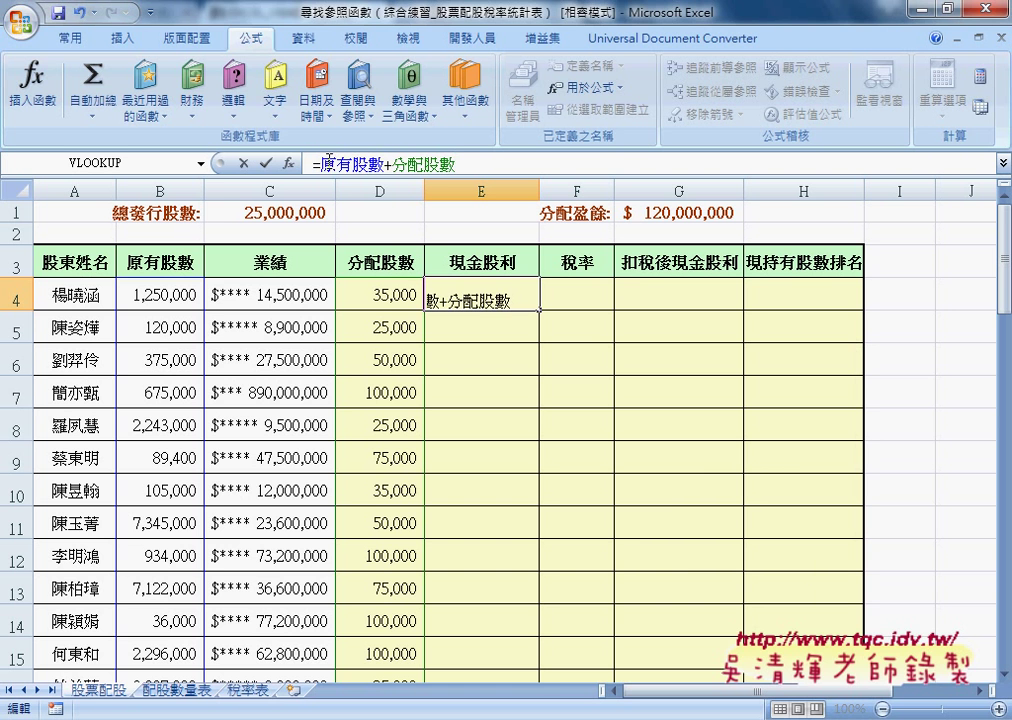
click(318, 164)
text(()
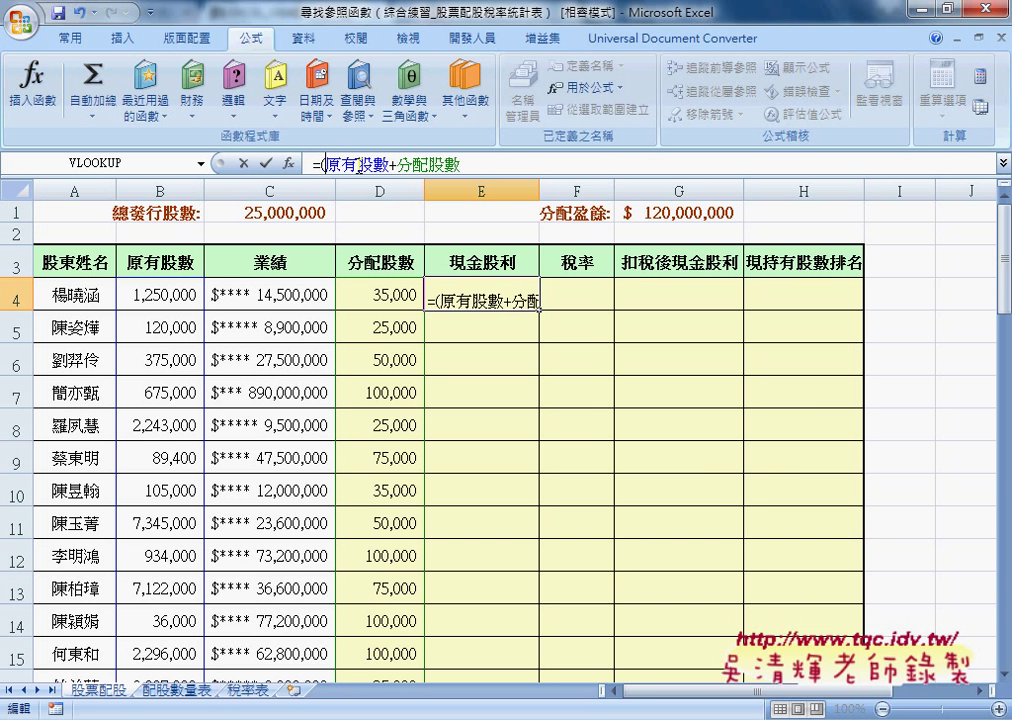
click(484, 166)
text()/)
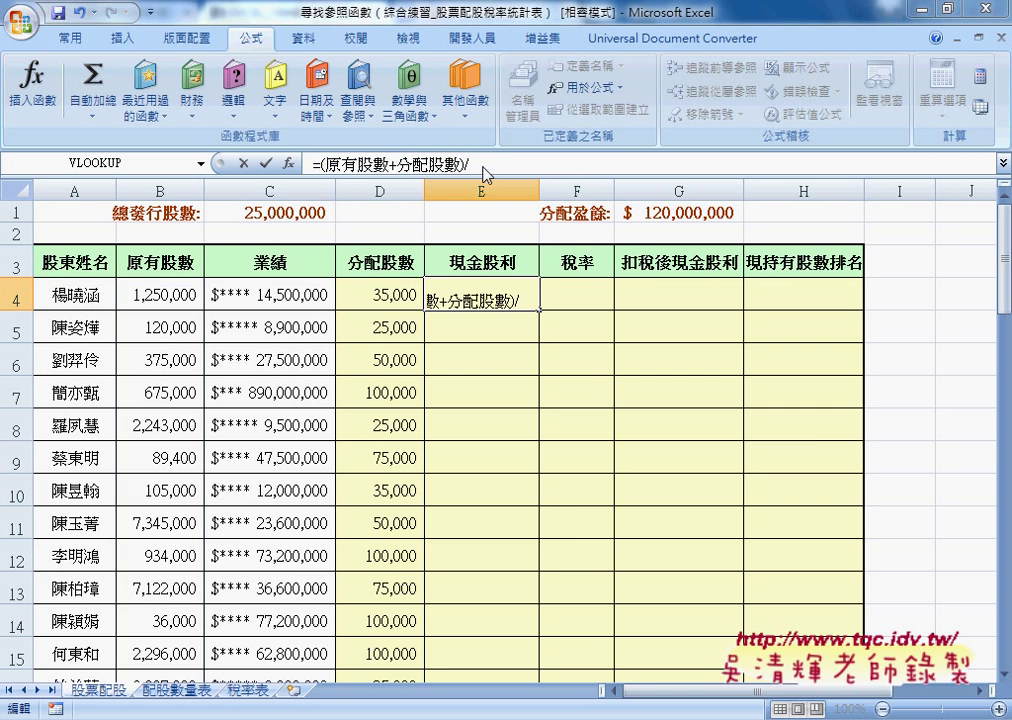
Step: Finish the formula with /總發行股數*分配盈餘 and fill it down the 現金股利 column
key(F3)
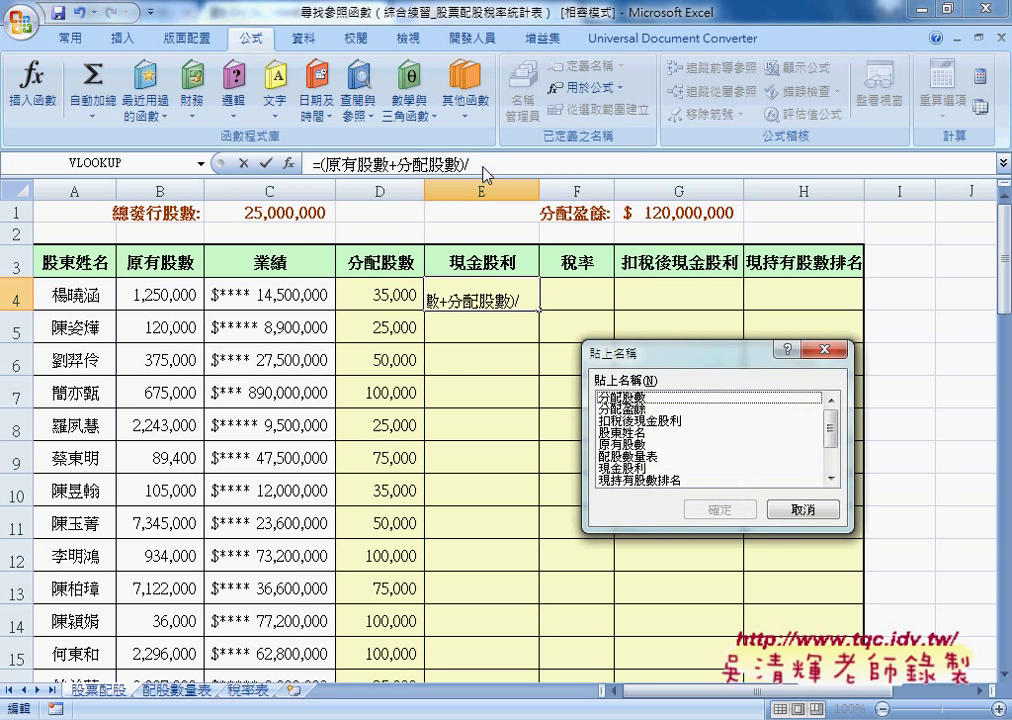
drag(830, 425, 830, 460)
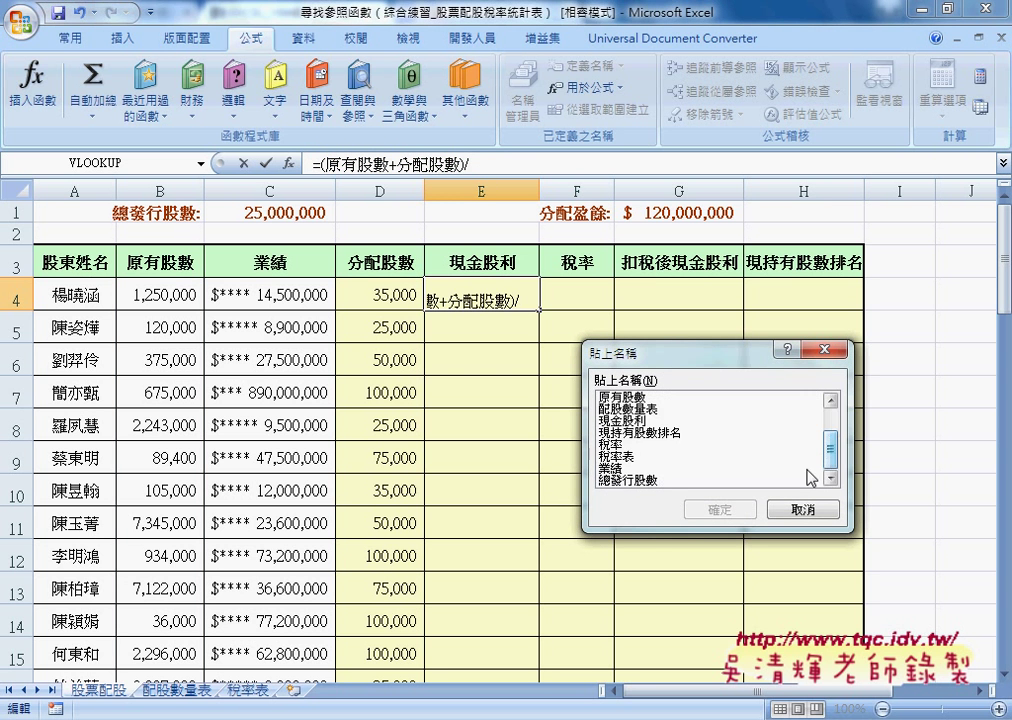
click(640, 481)
click(708, 508)
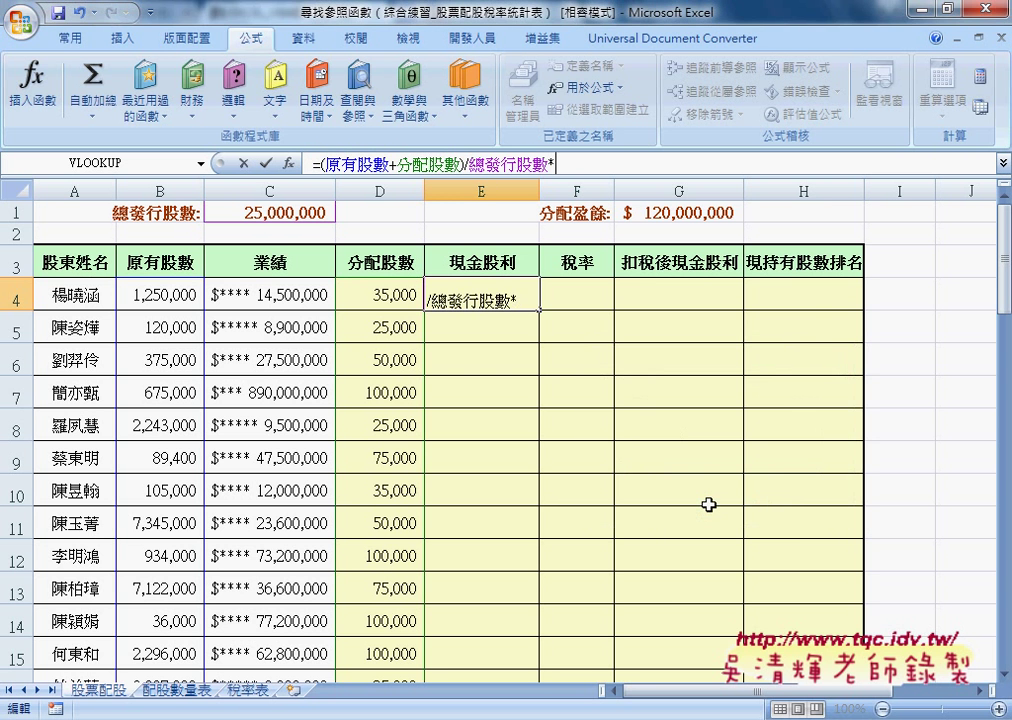
key(F3)
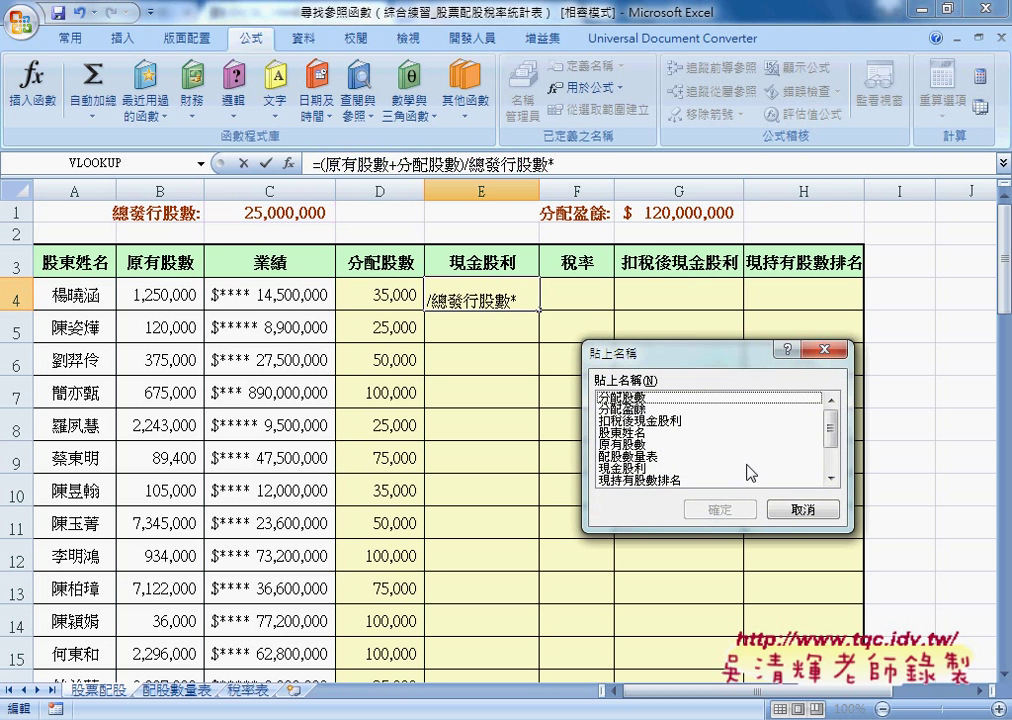
click(640, 409)
click(708, 508)
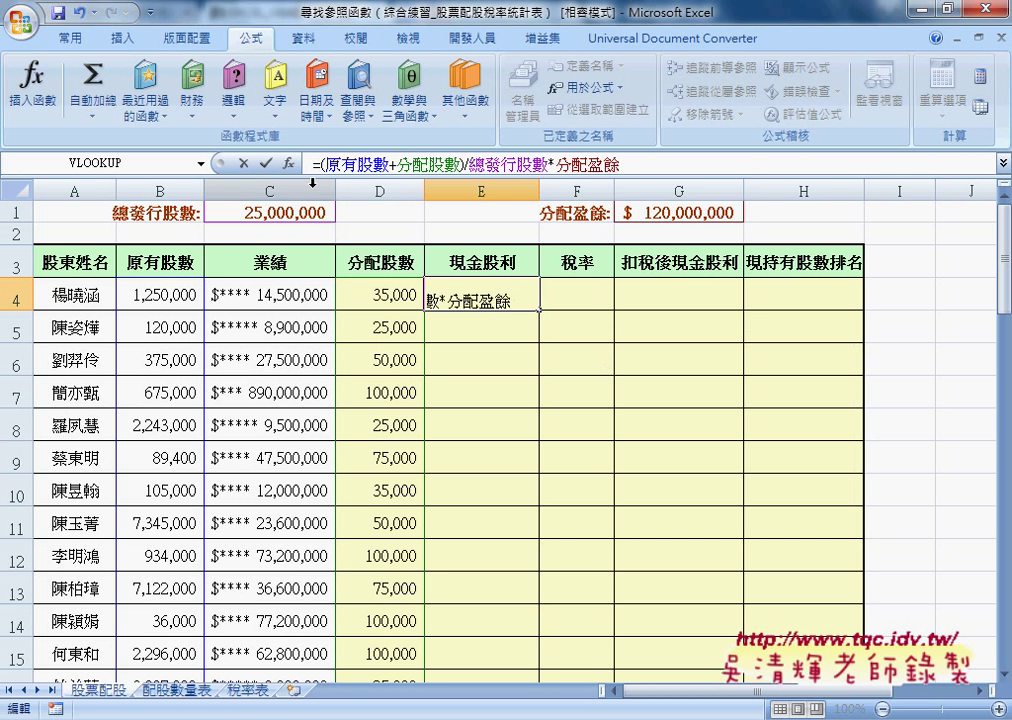
click(266, 170)
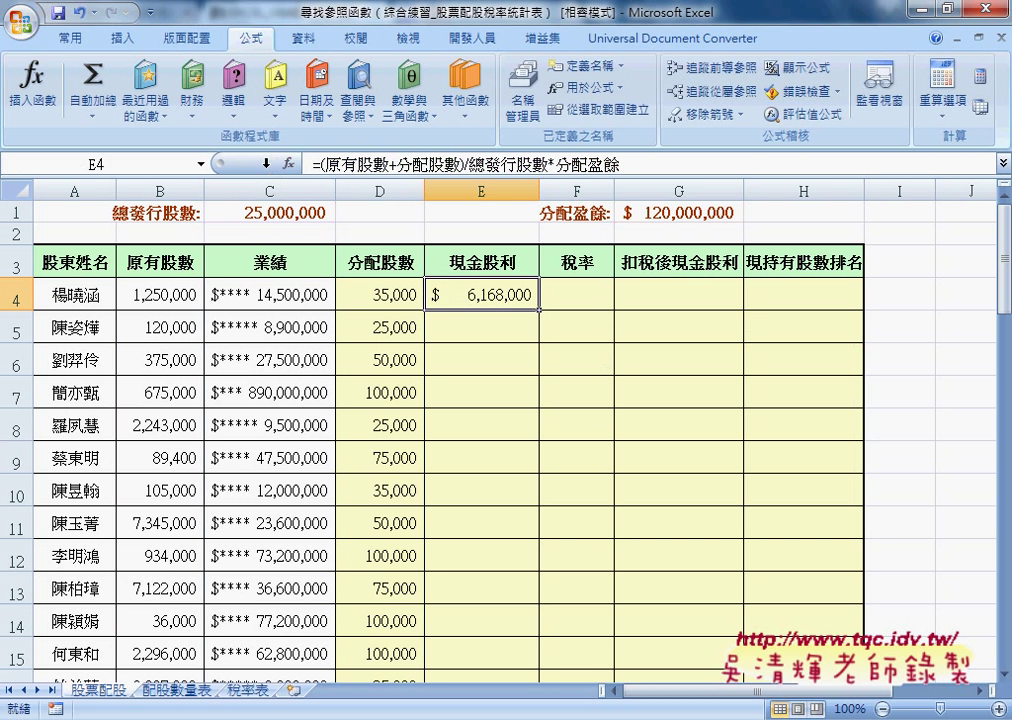
double_click(539, 311)
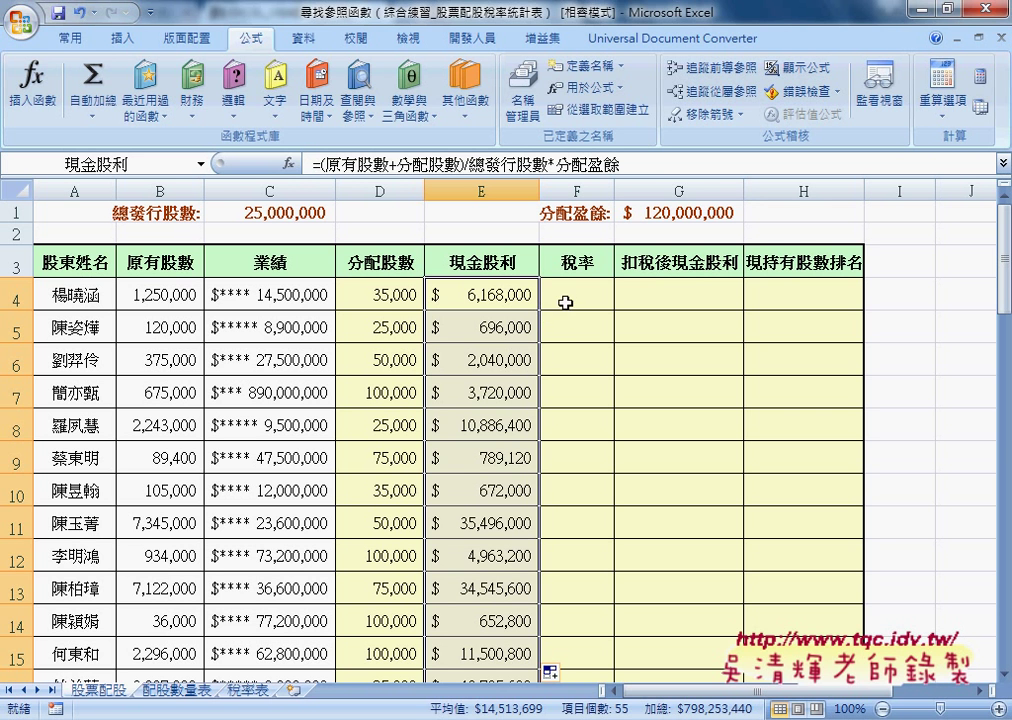
Step: Select F4 and check the 稅率表 tax rate sheet before returning to 股票配股
click(574, 298)
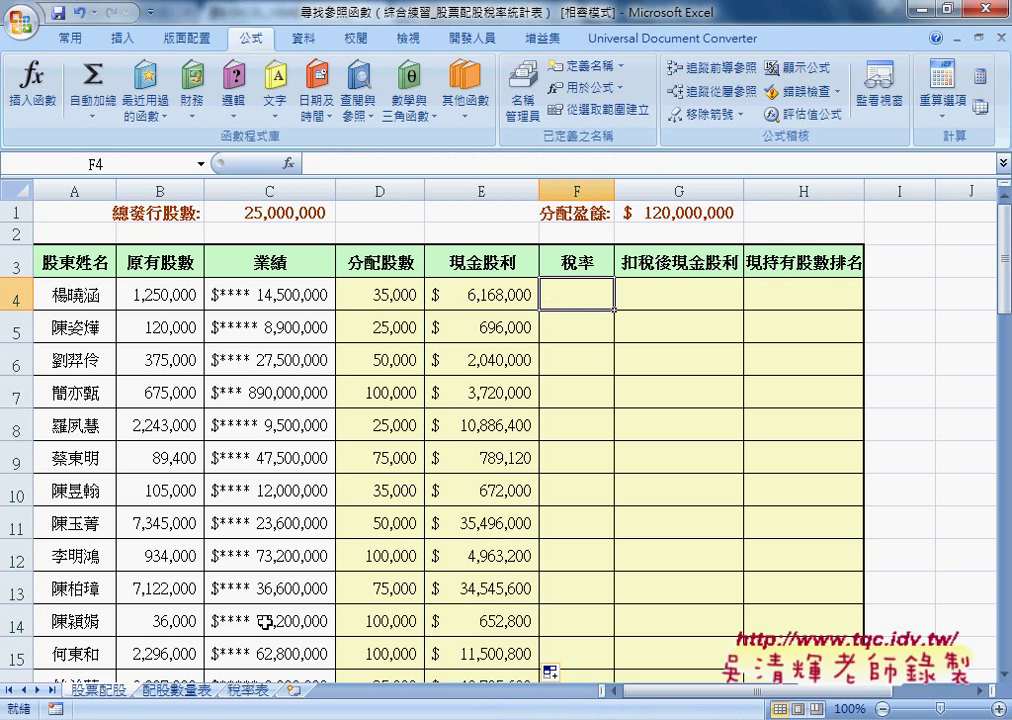
click(248, 690)
click(98, 690)
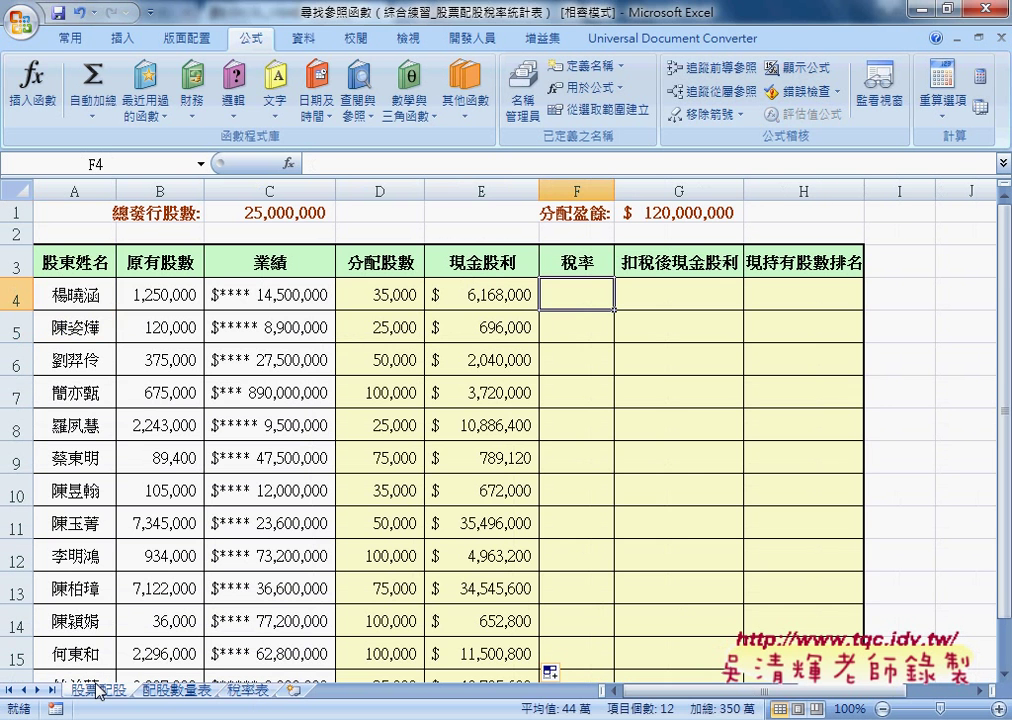
click(345, 620)
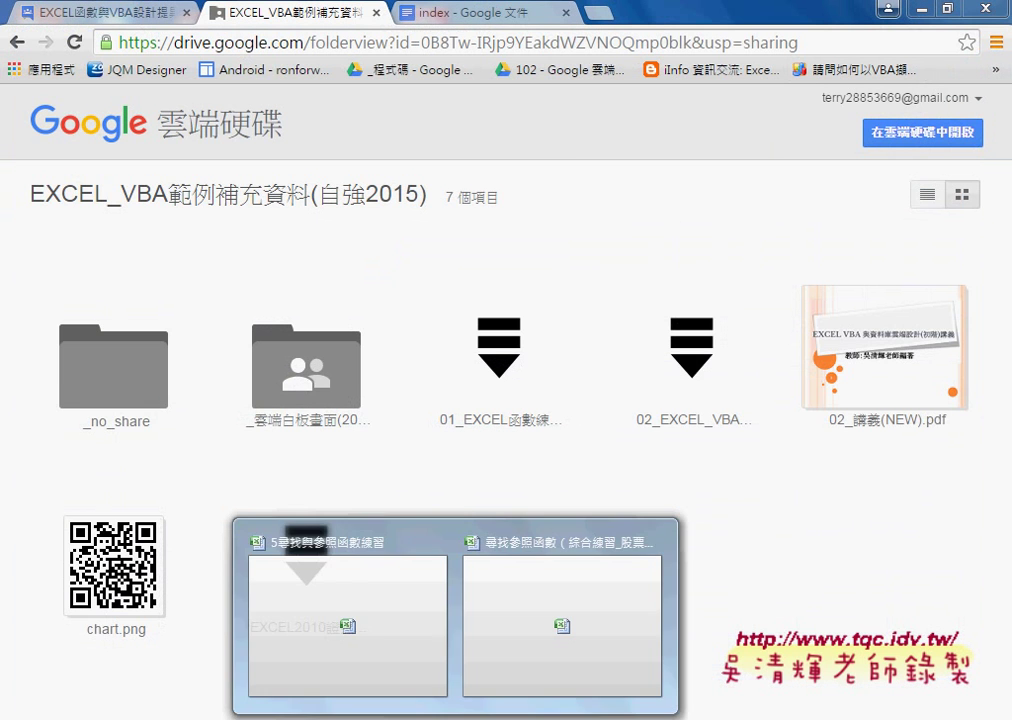
Step: Back in the dividend workbook, review E4's cash dividend formula, leaving it unchanged
click(538, 652)
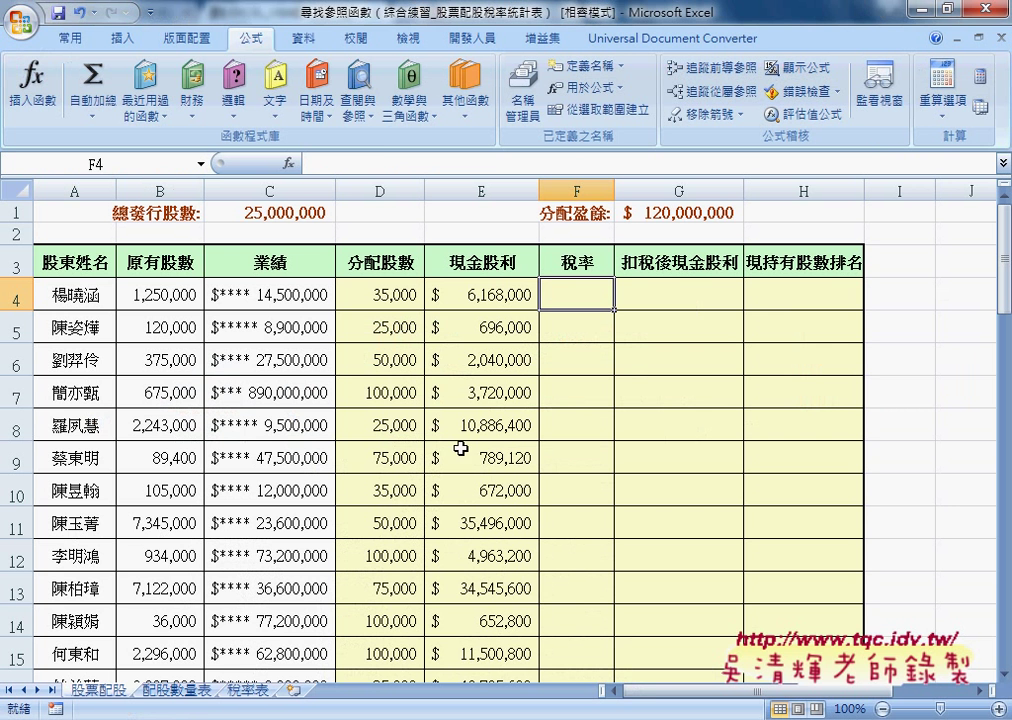
key(Left)
drag(323, 163, 459, 163)
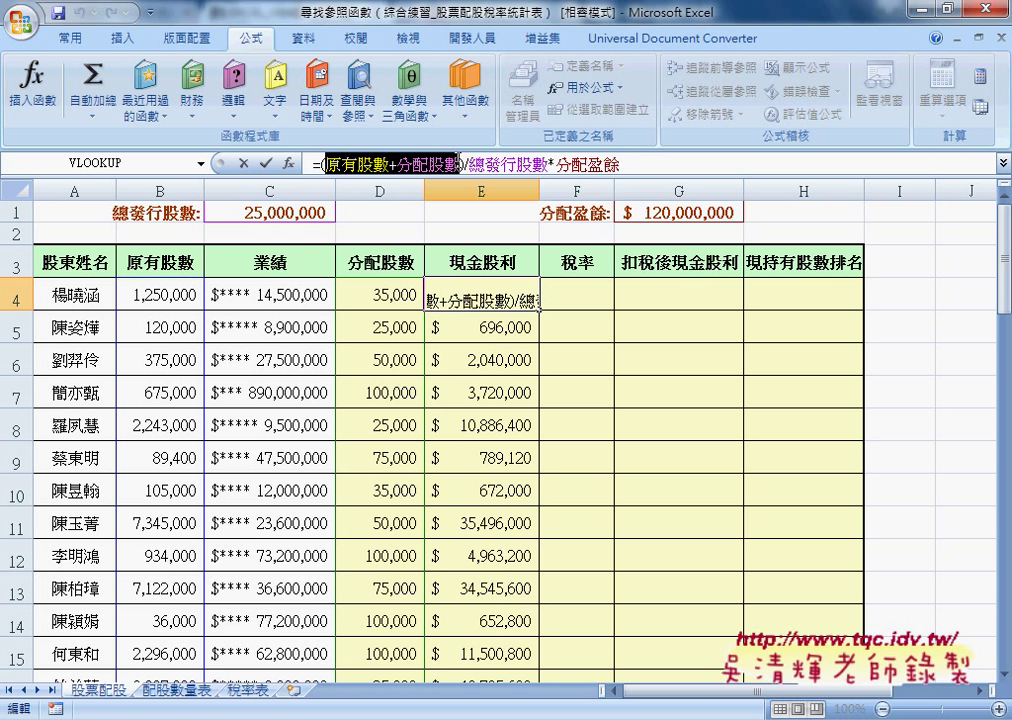
click(266, 162)
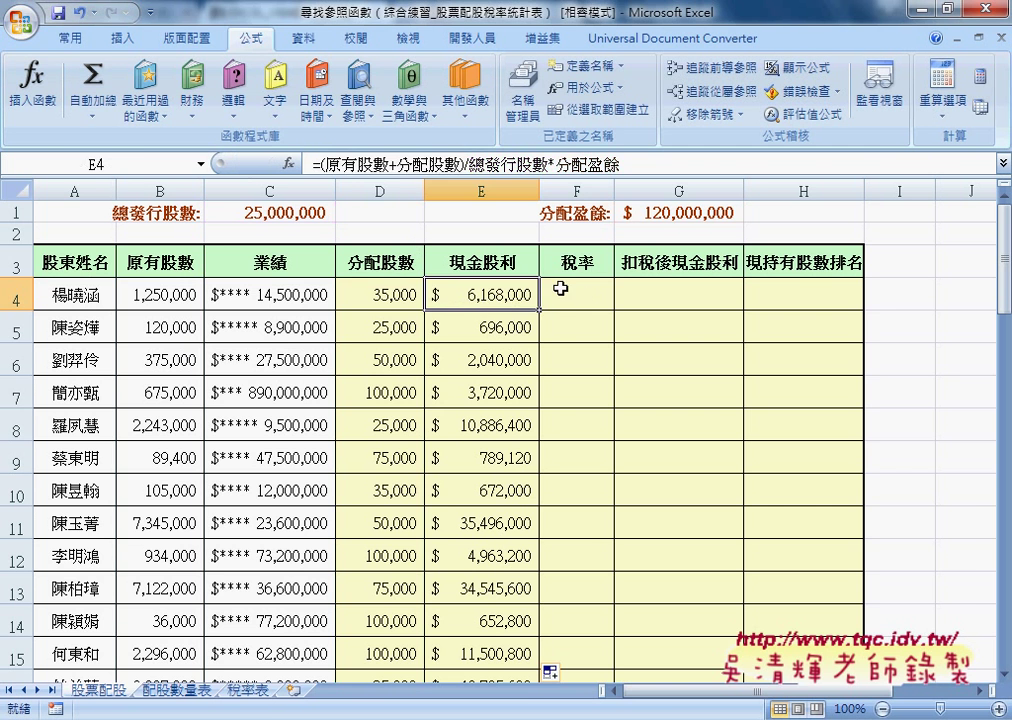
Step: Select F4, check the 稅率表 sheet's row headings A1:A3, and open Insert Function for F4
click(577, 290)
click(248, 690)
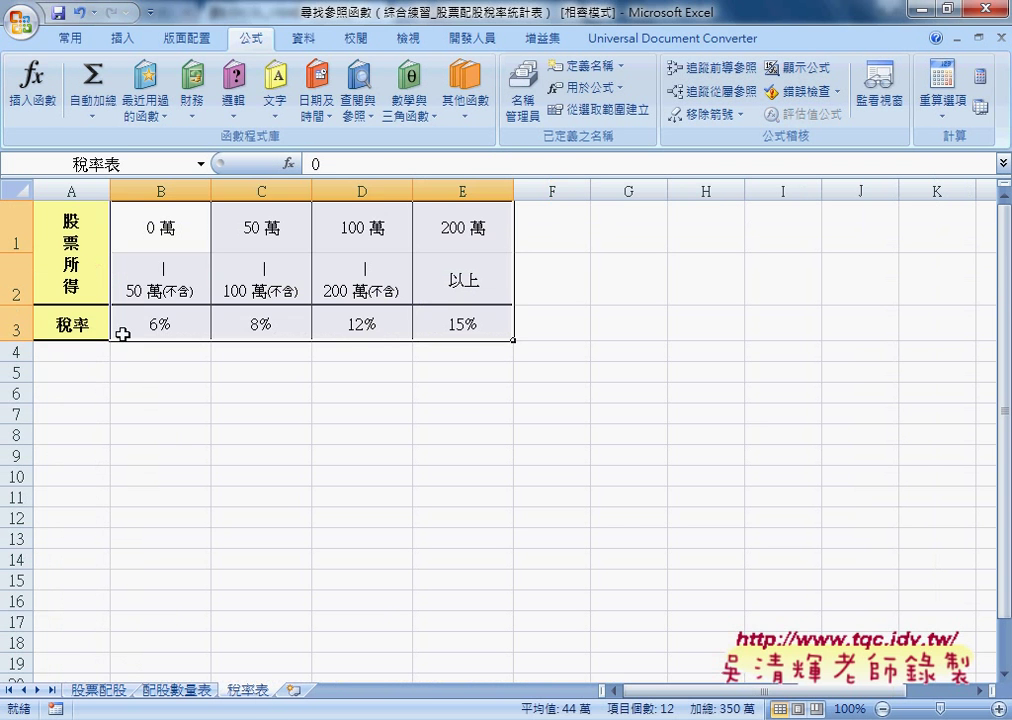
drag(70, 235, 78, 315)
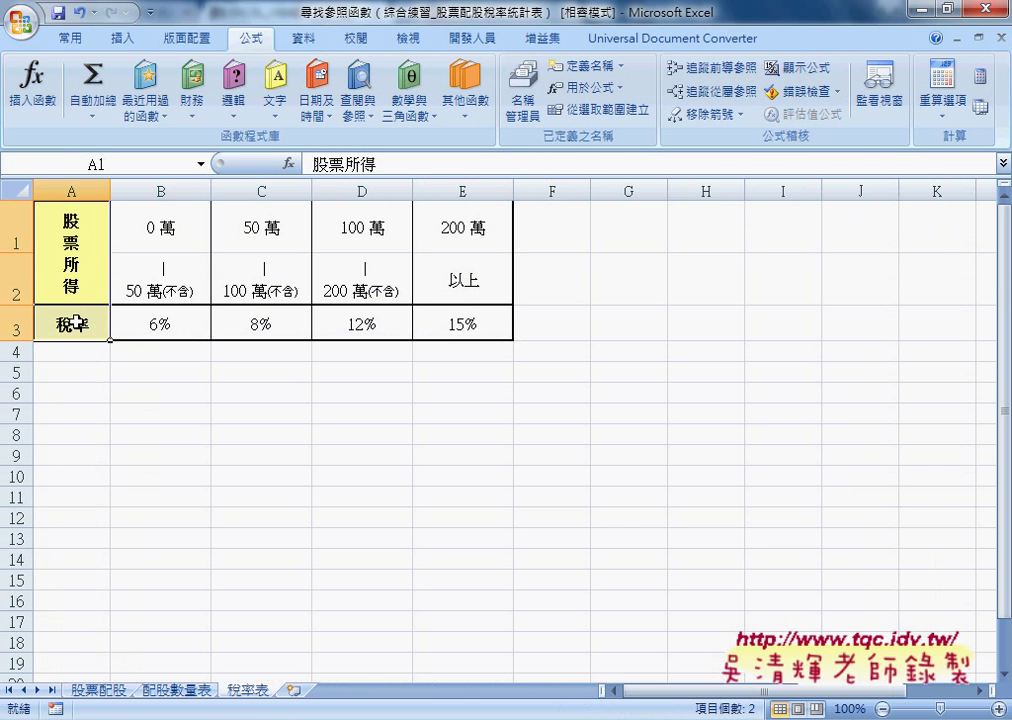
click(113, 690)
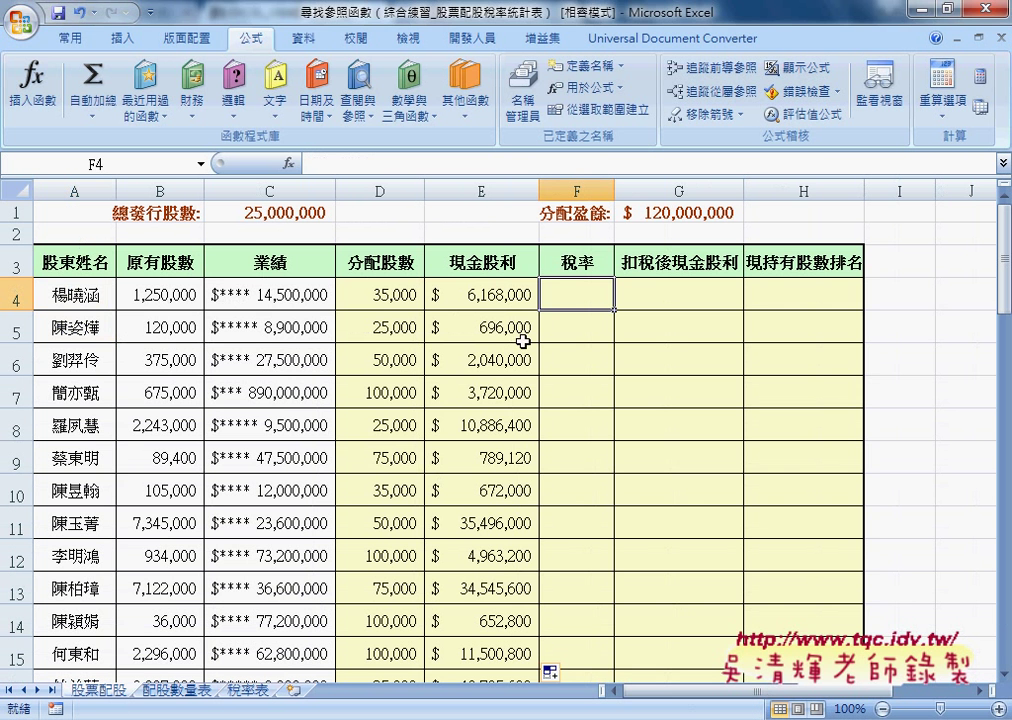
click(290, 162)
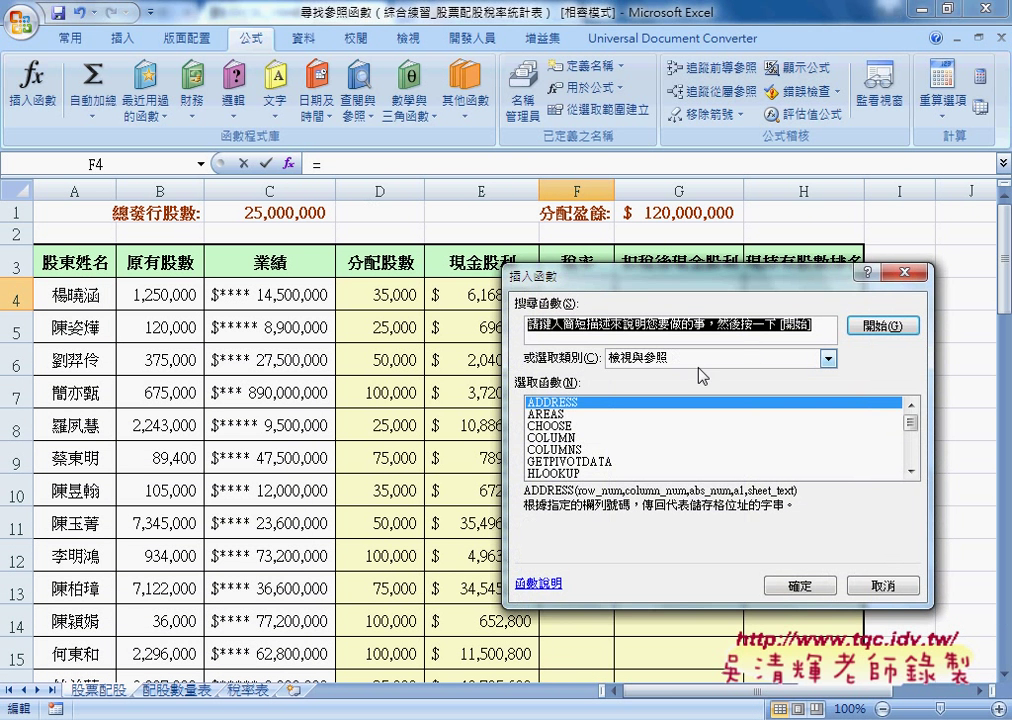
Step: Choose HLOOKUP and set its lookup value to (原有股數+分配股數)/10000
click(552, 473)
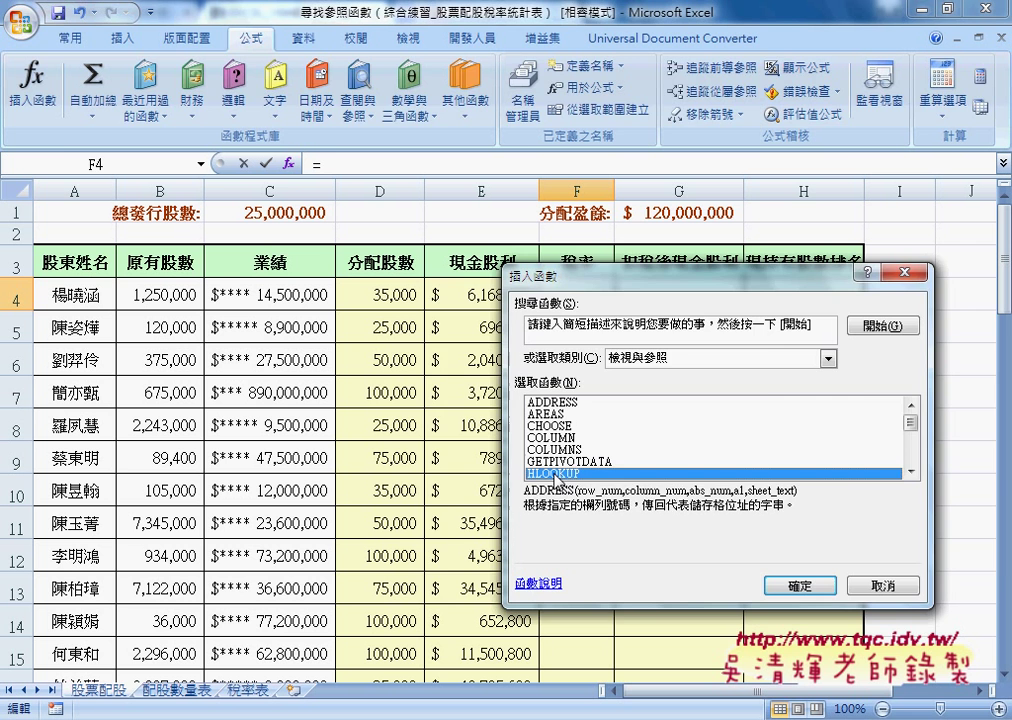
click(800, 586)
drag(540, 299, 505, 258)
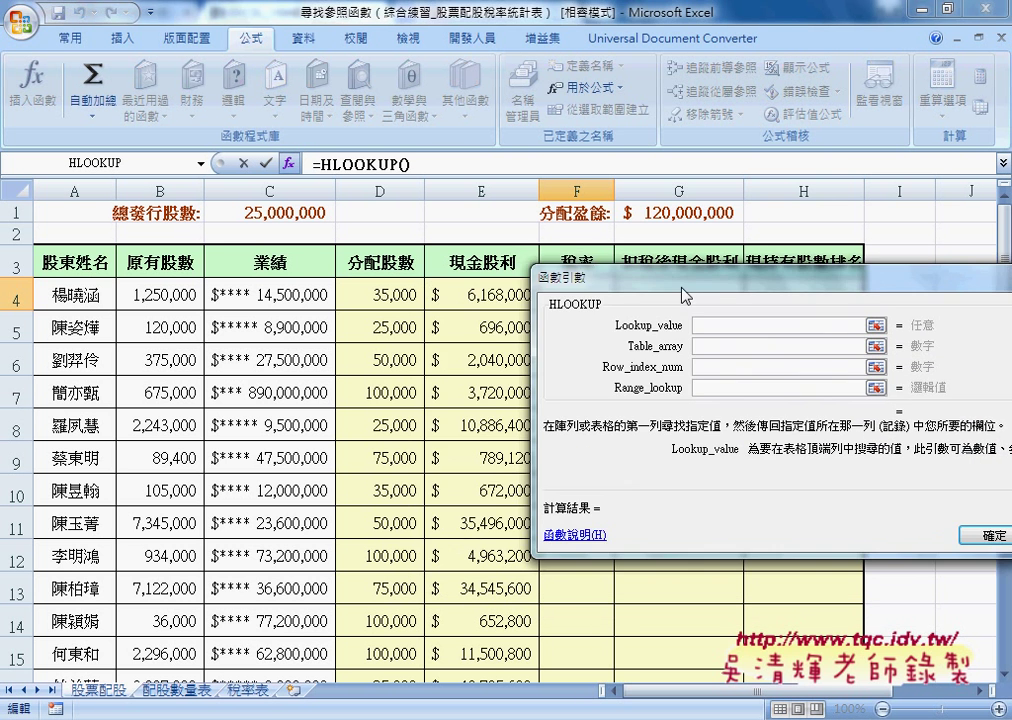
right_click(567, 307)
click(600, 362)
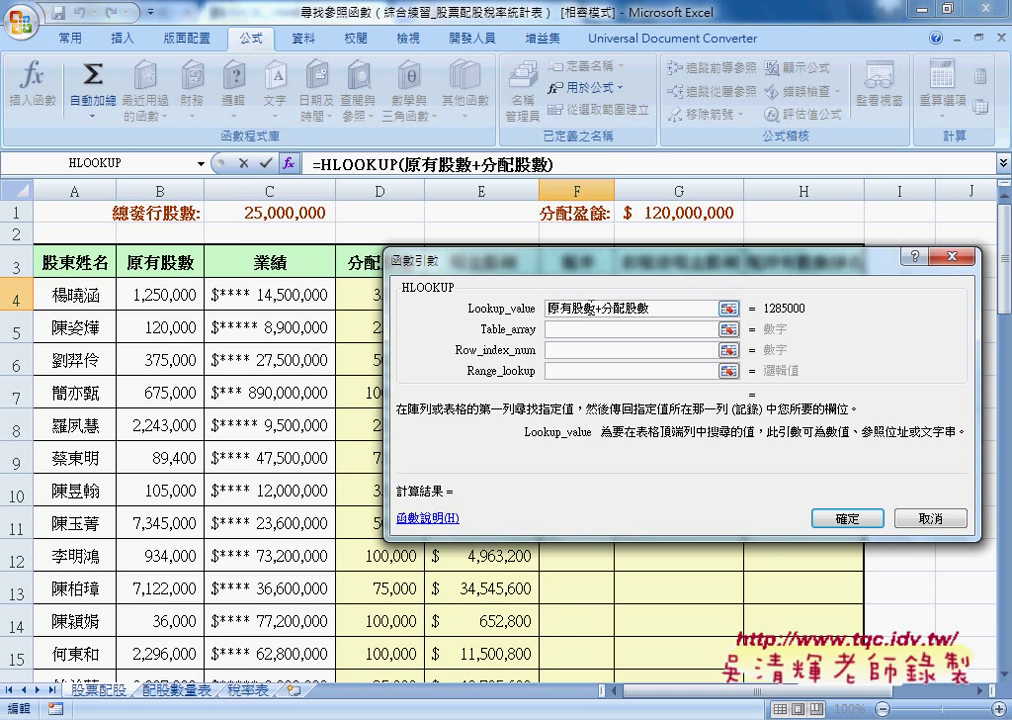
text(()
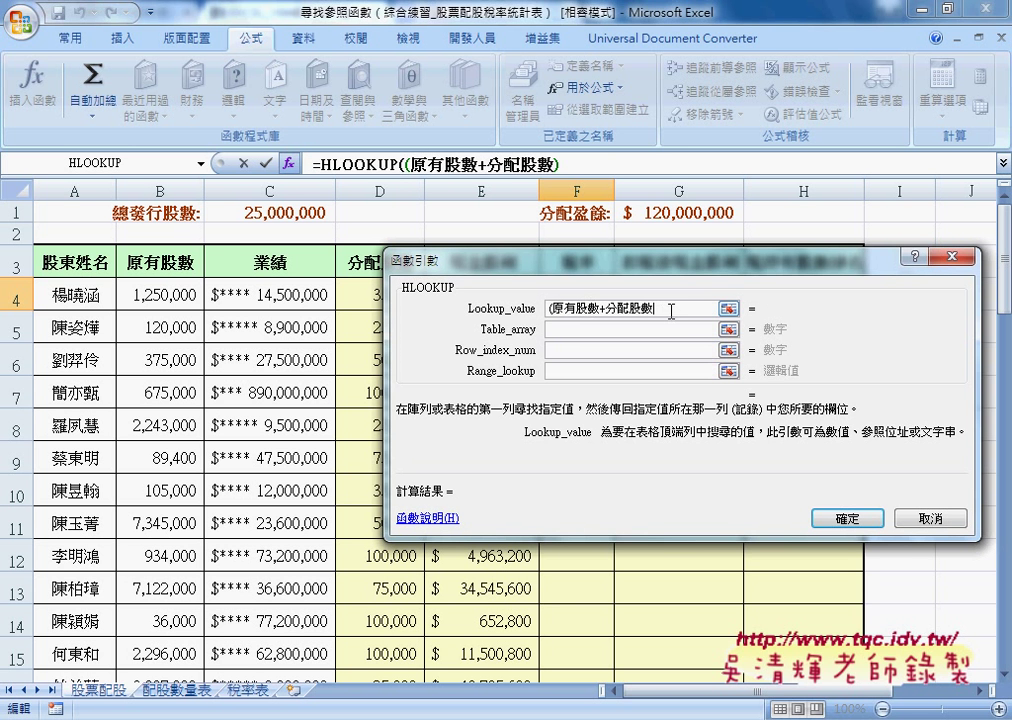
text()/)
text(10000)
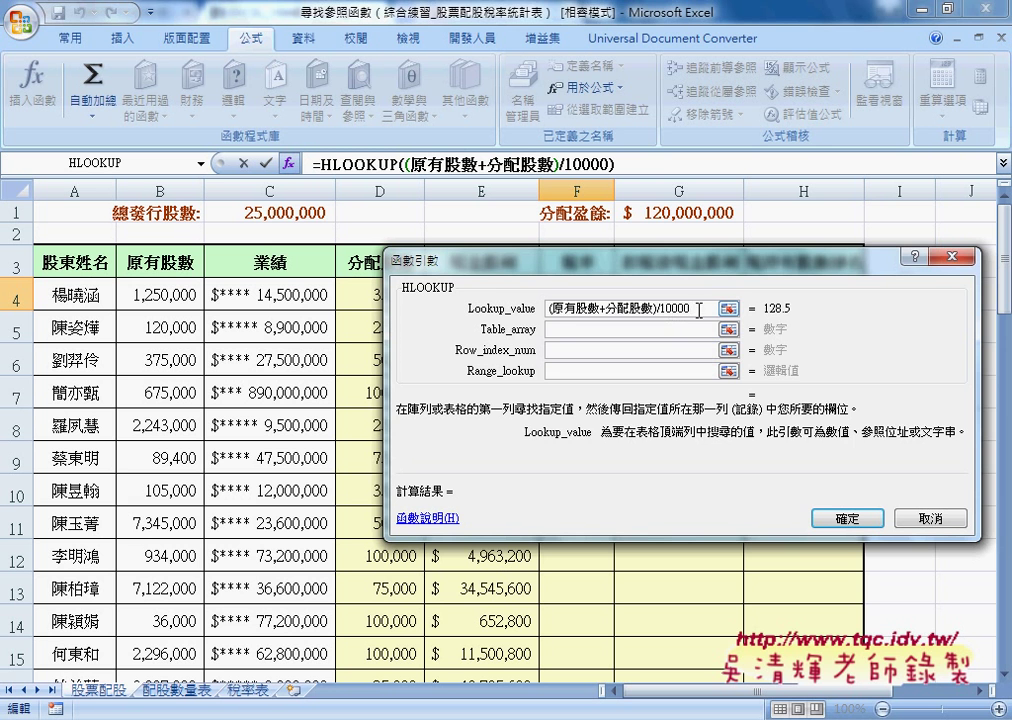
Step: Paste the defined name 稅率表 as the HLOOKUP table array
click(660, 330)
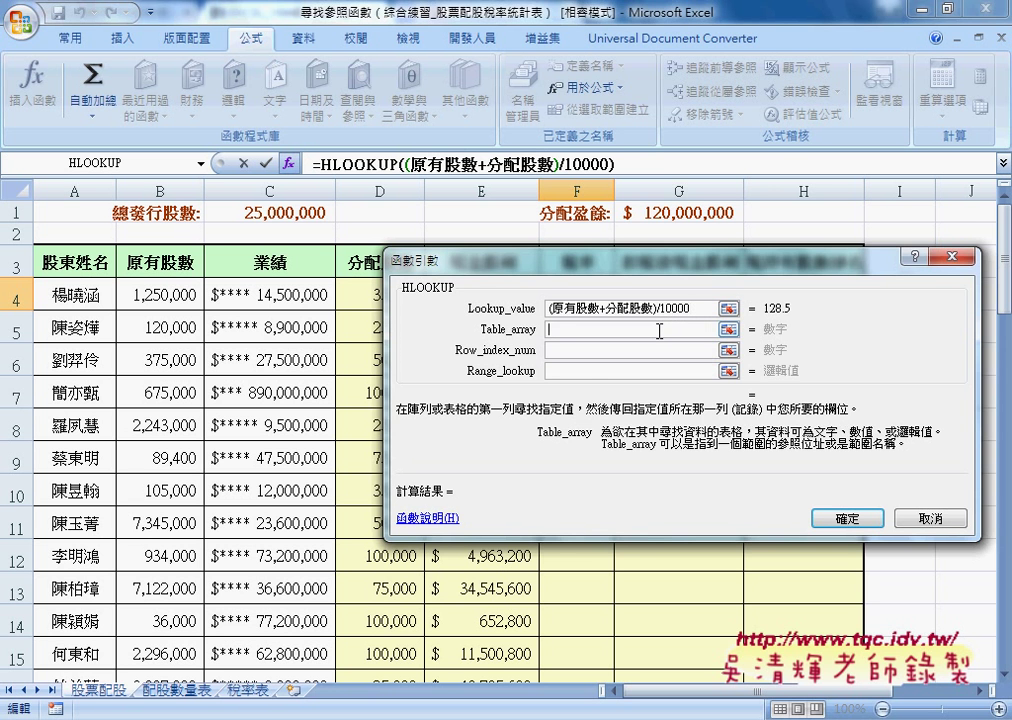
key(F3)
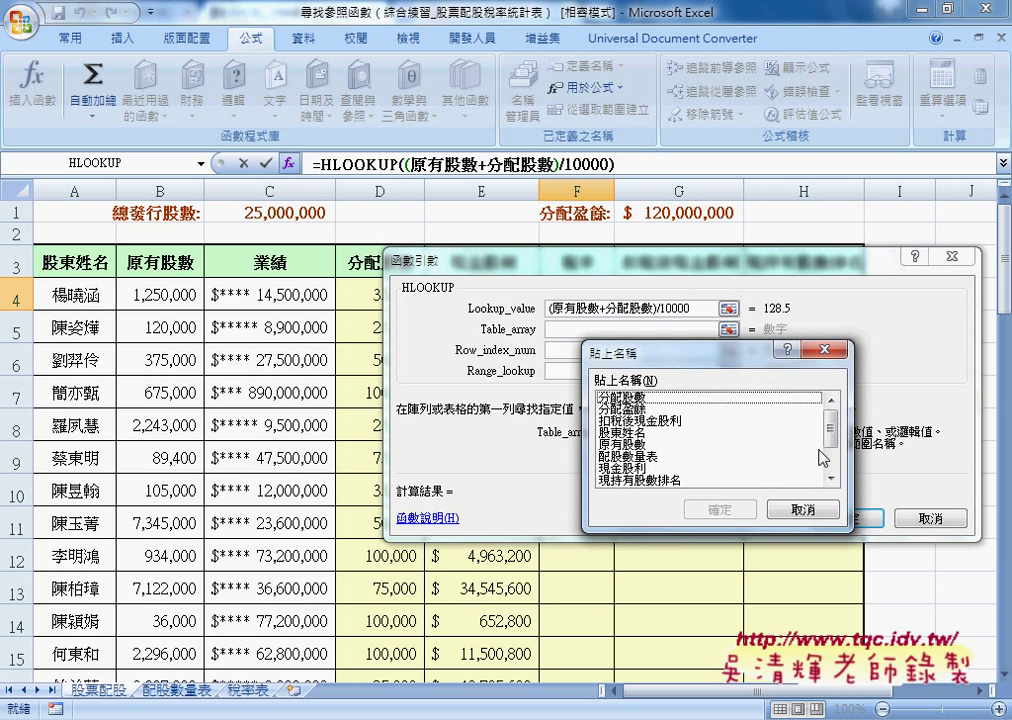
scroll(780, 450, down, 2)
click(640, 456)
click(715, 510)
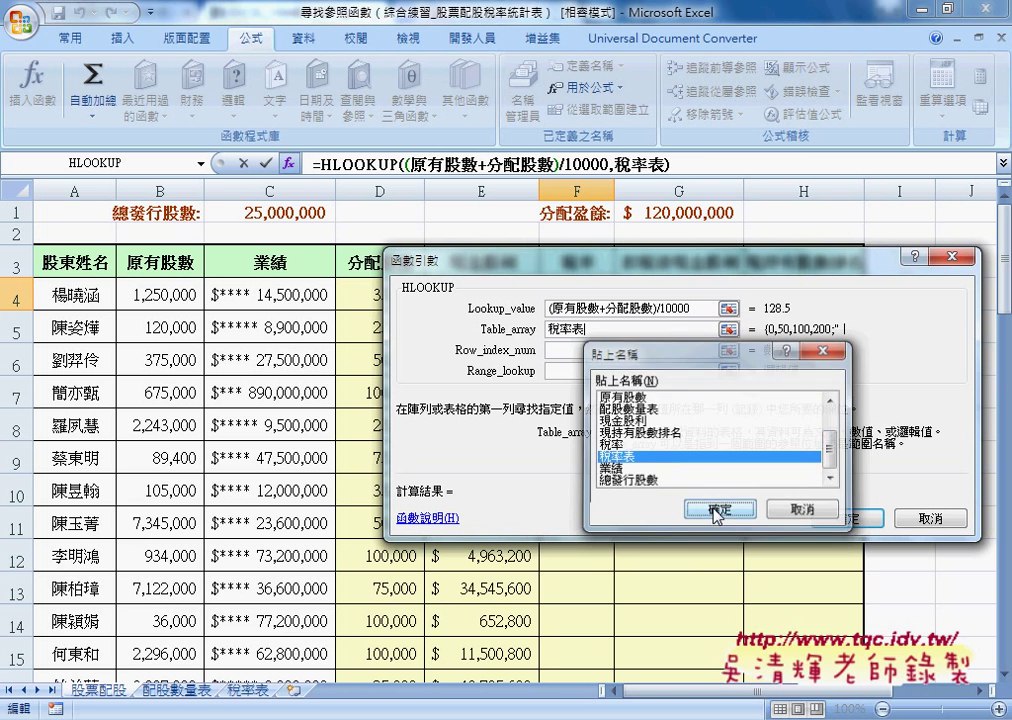
Step: Set row index 3 and range lookup 1, then fill the 稅率 formula down column F
click(590, 355)
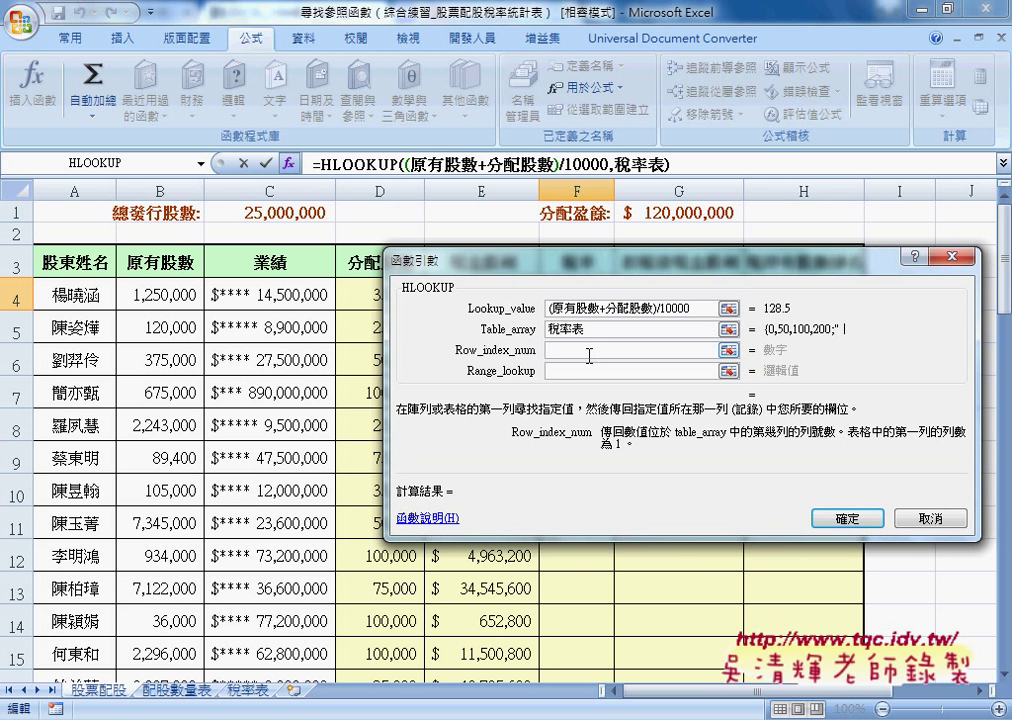
text(3)
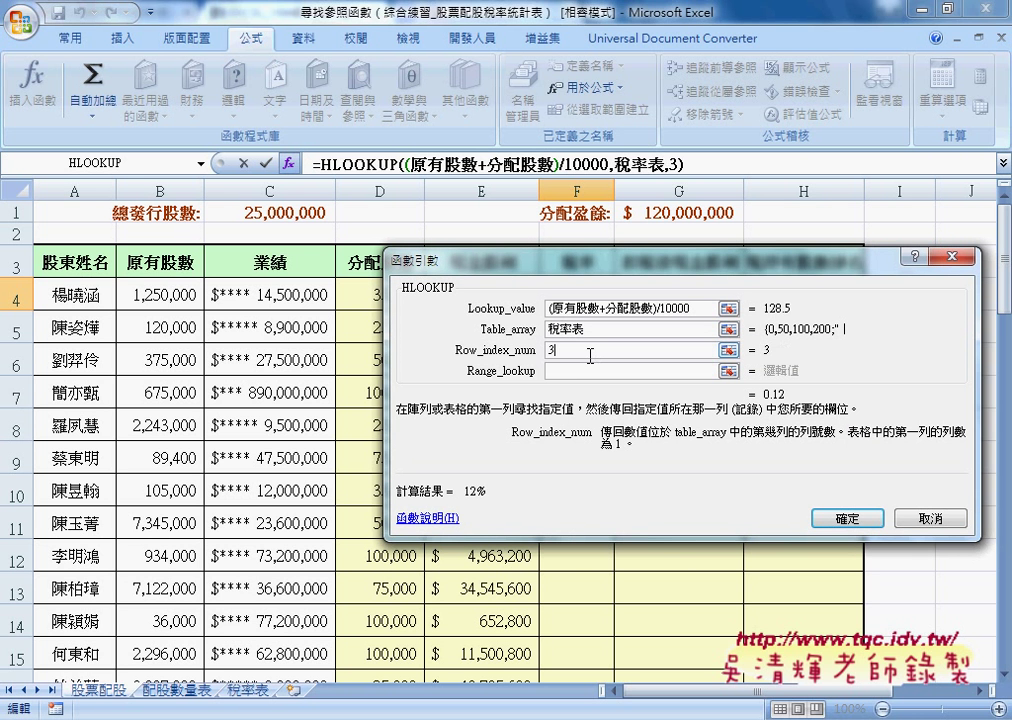
key(Tab)
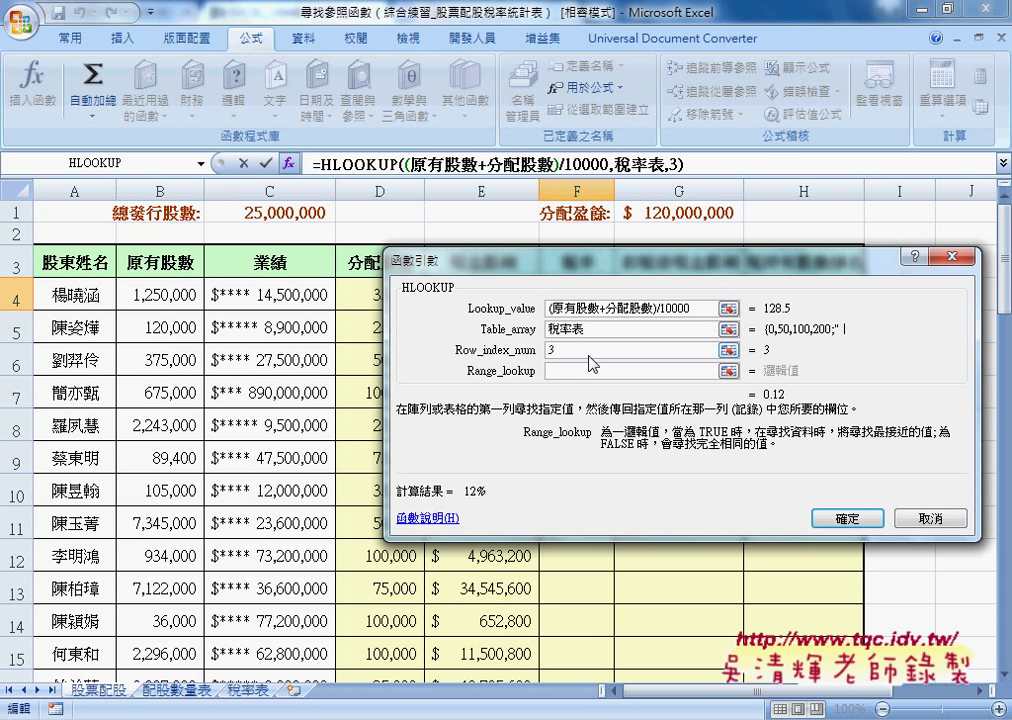
text(1)
click(843, 517)
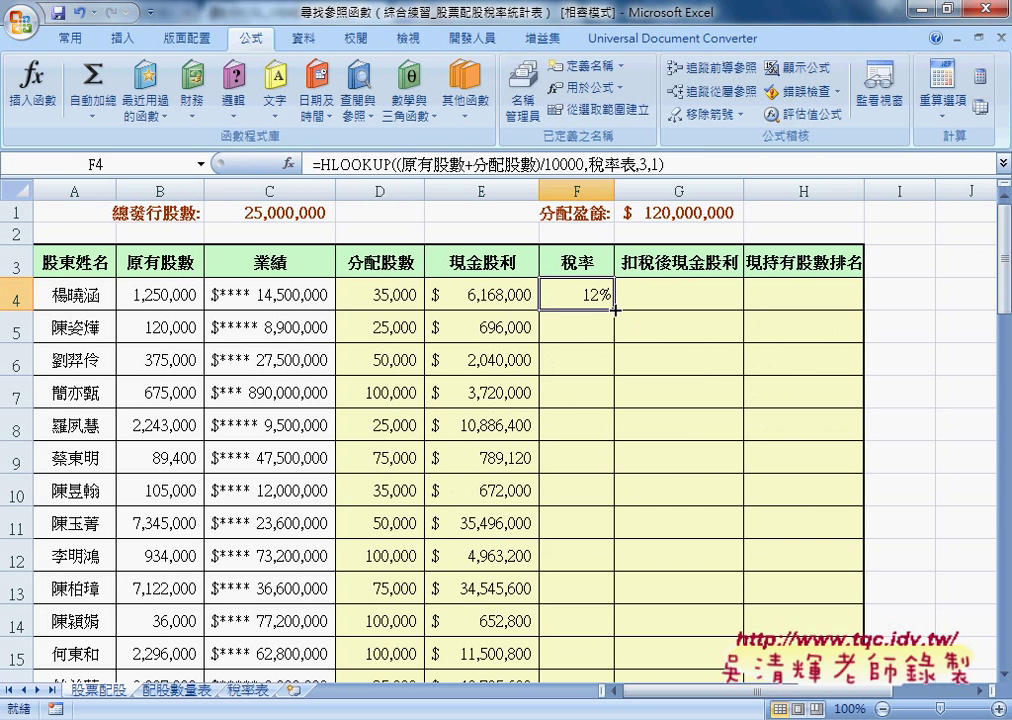
double_click(613, 311)
click(588, 327)
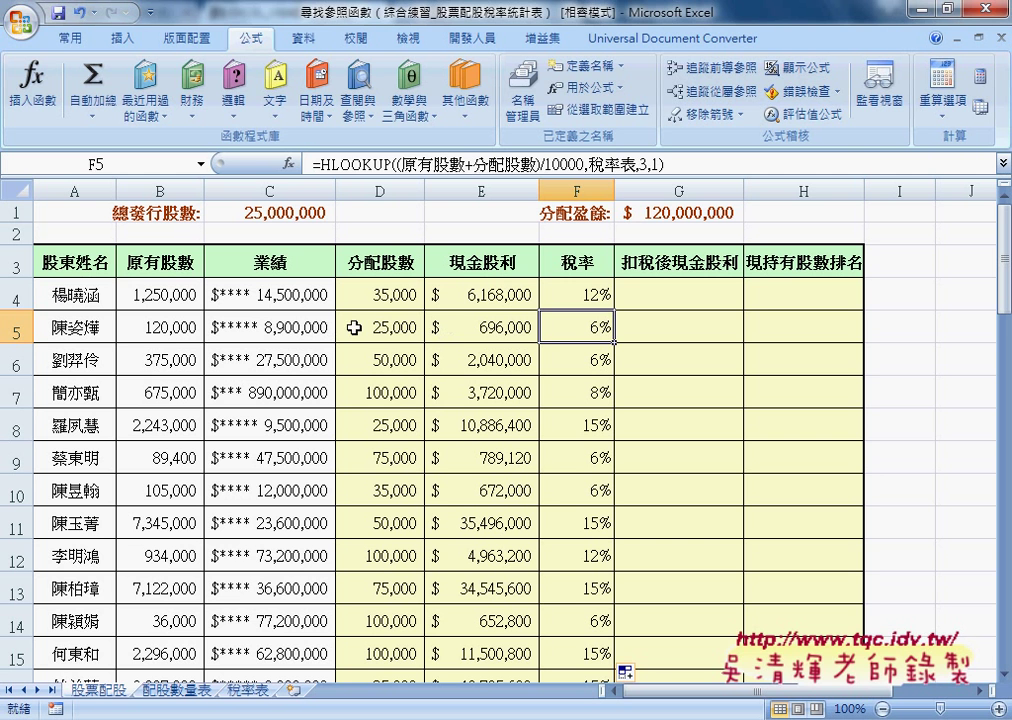
click(157, 335)
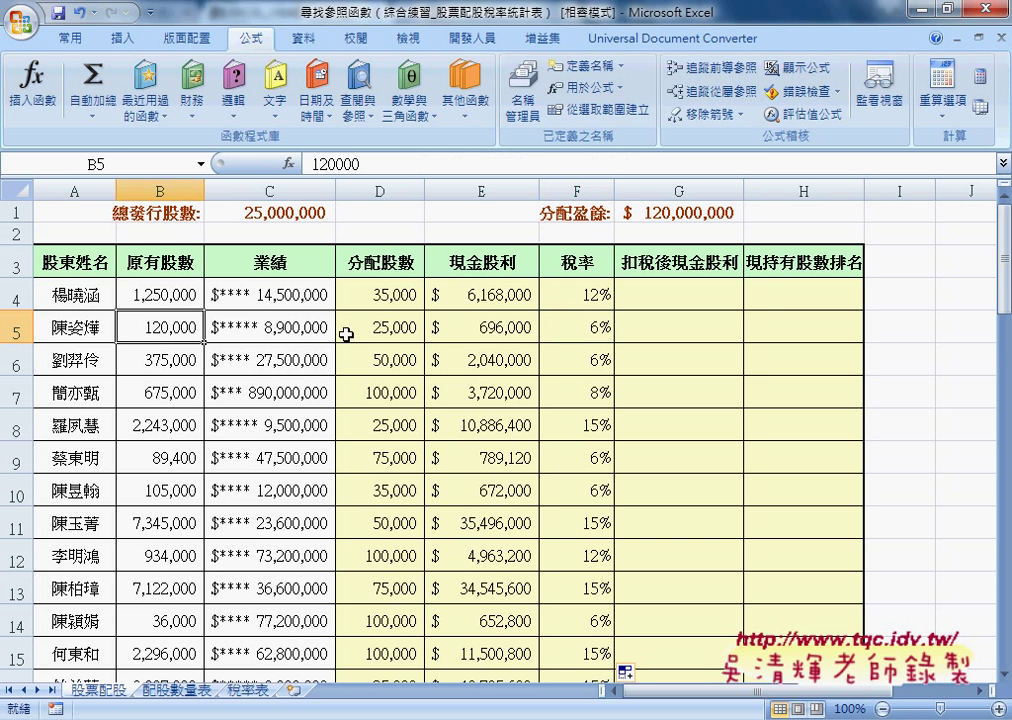
click(356, 330)
click(157, 330)
click(358, 331)
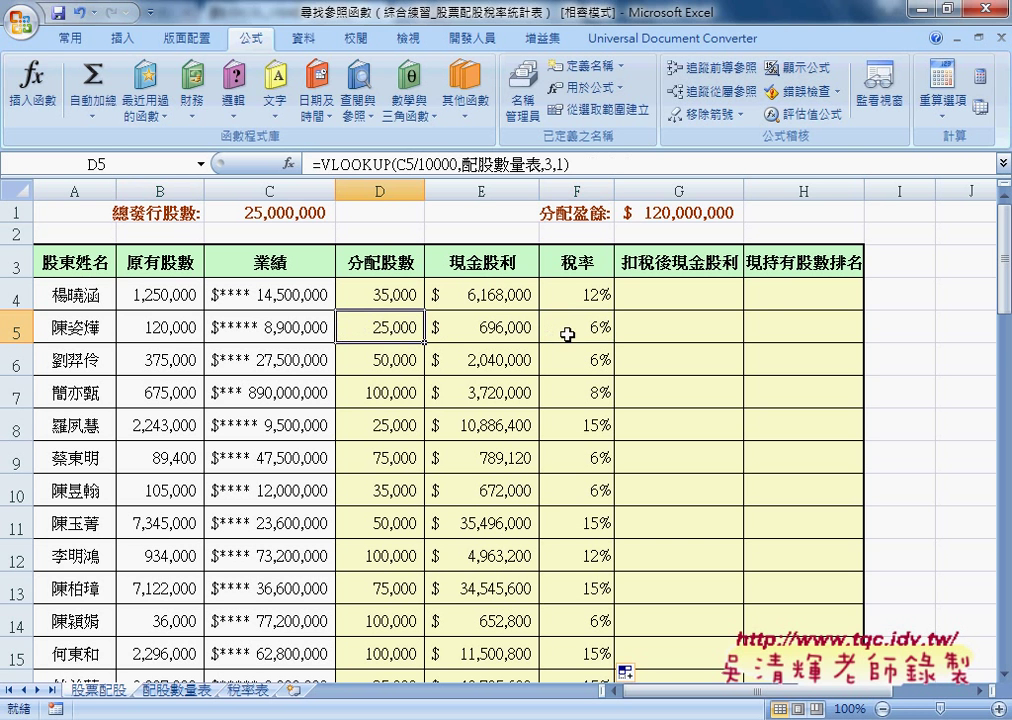
click(247, 690)
click(112, 690)
click(664, 295)
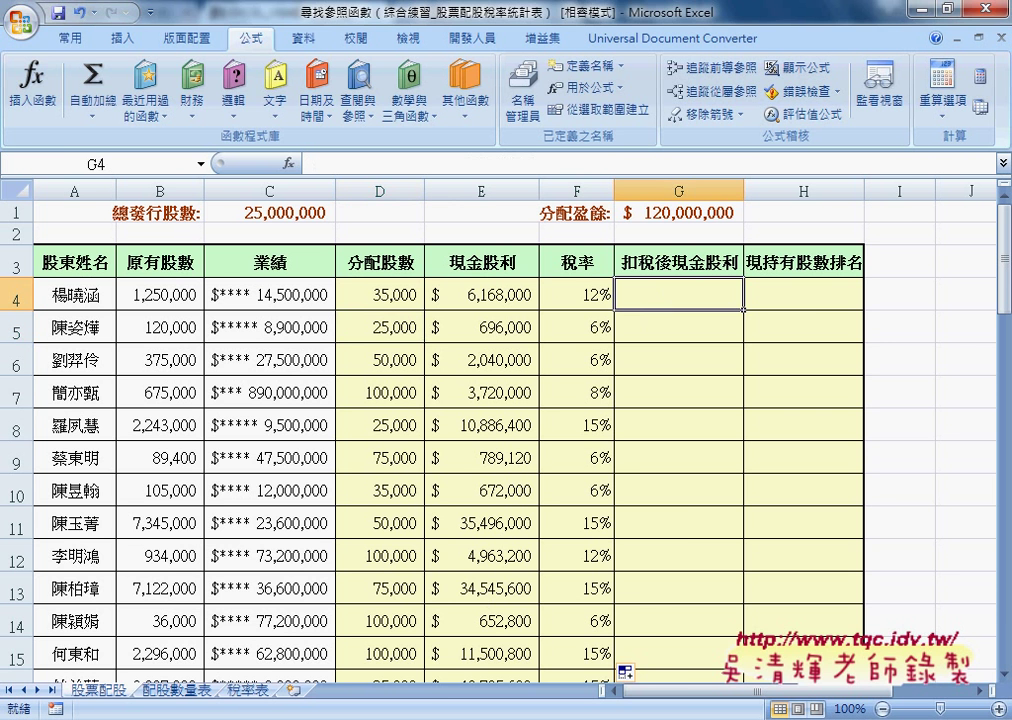
click(400, 645)
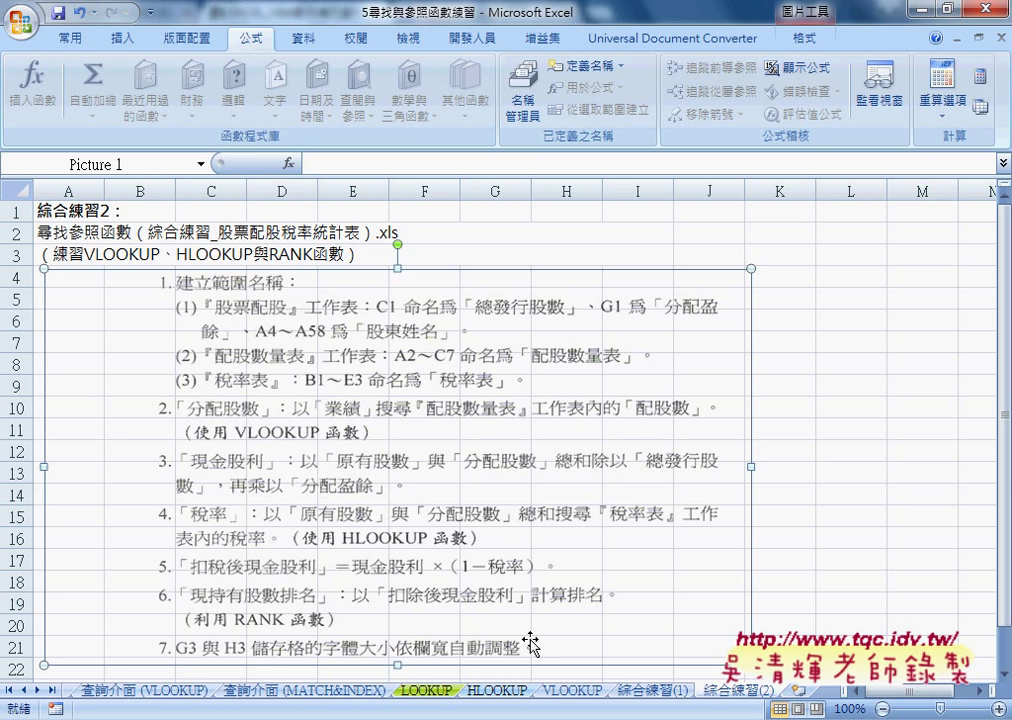
click(925, 10)
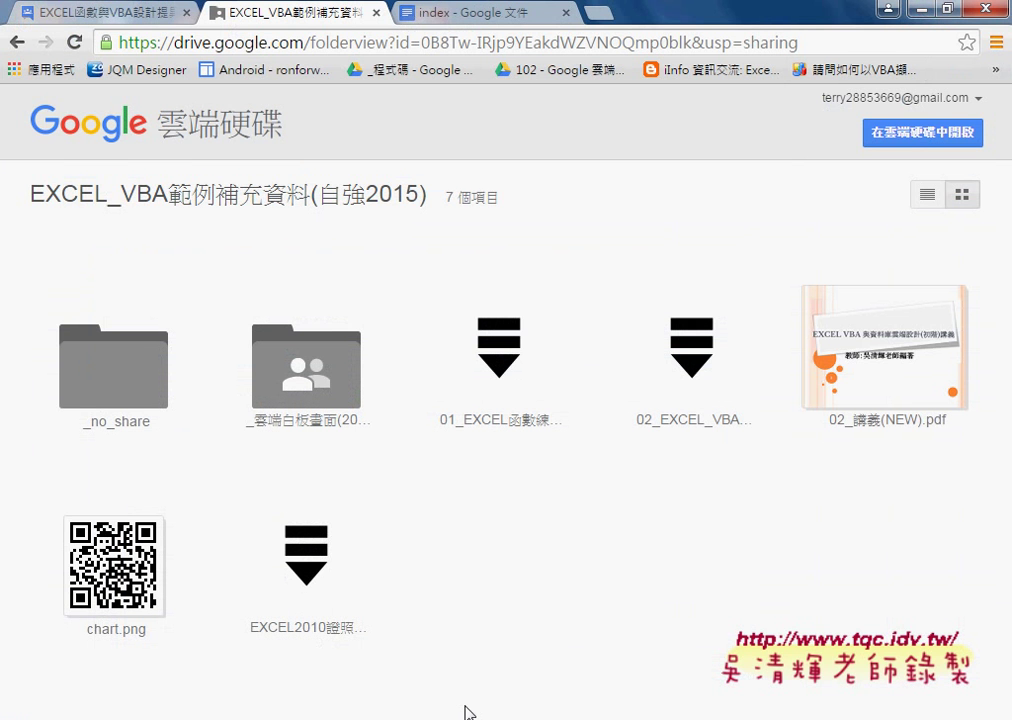
click(538, 659)
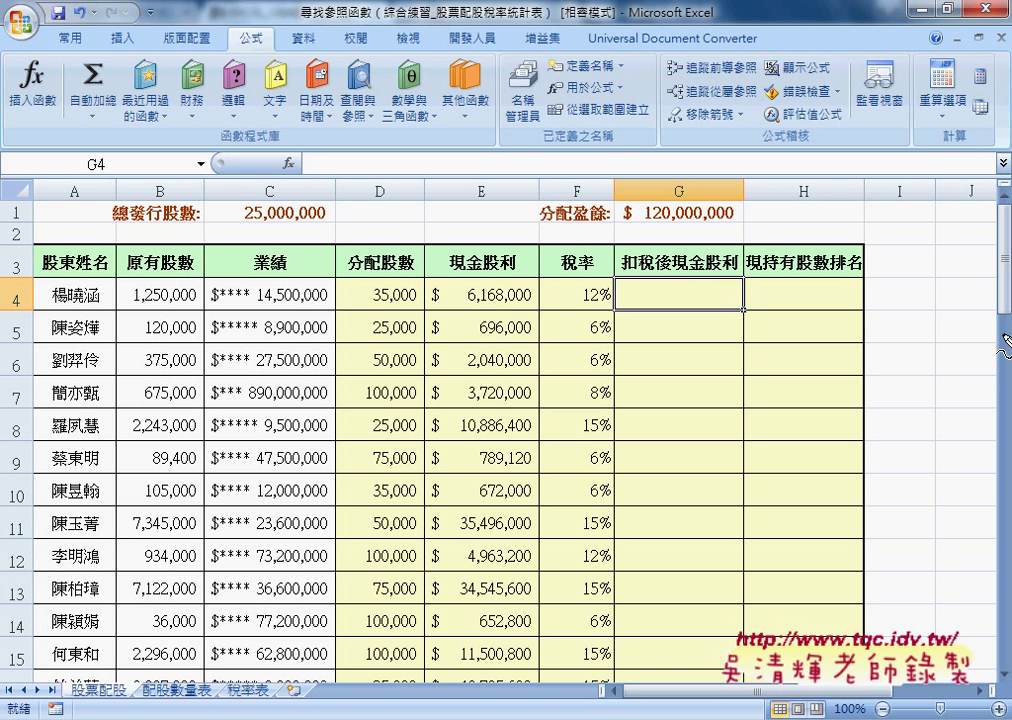
mouse_move(893, 282)
mouse_down()
mouse_move(895, 258)
mouse_move(975, 276)
mouse_up()
drag(895, 282, 972, 294)
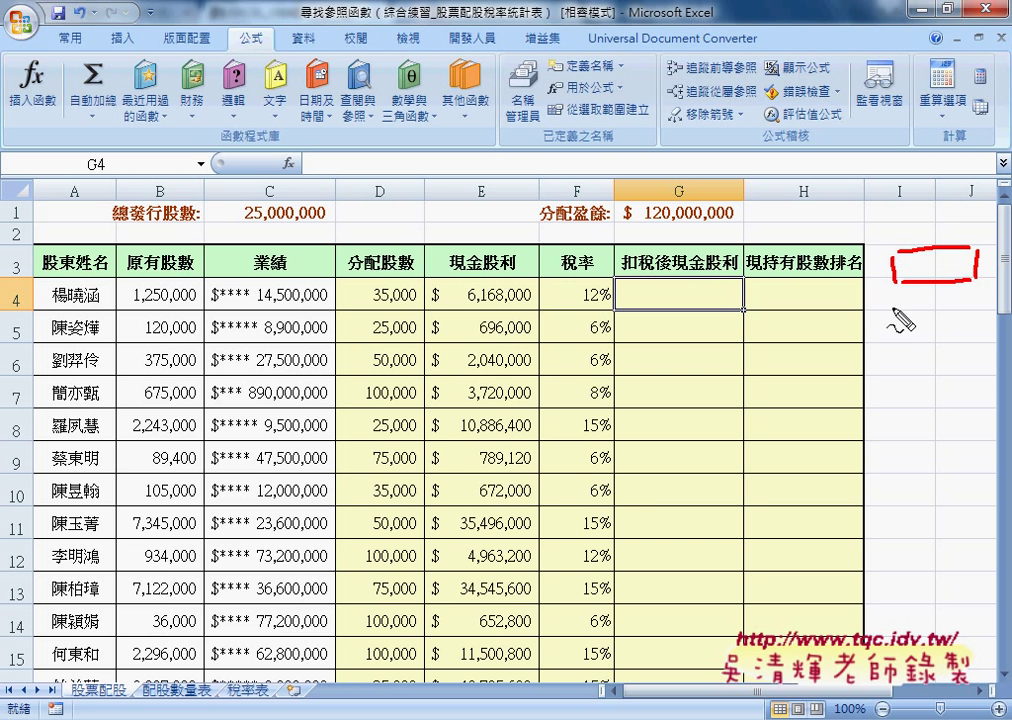
mouse_move(897, 300)
mouse_down()
mouse_move(897, 325)
mouse_move(970, 305)
mouse_move(970, 322)
mouse_up()
drag(897, 325, 970, 325)
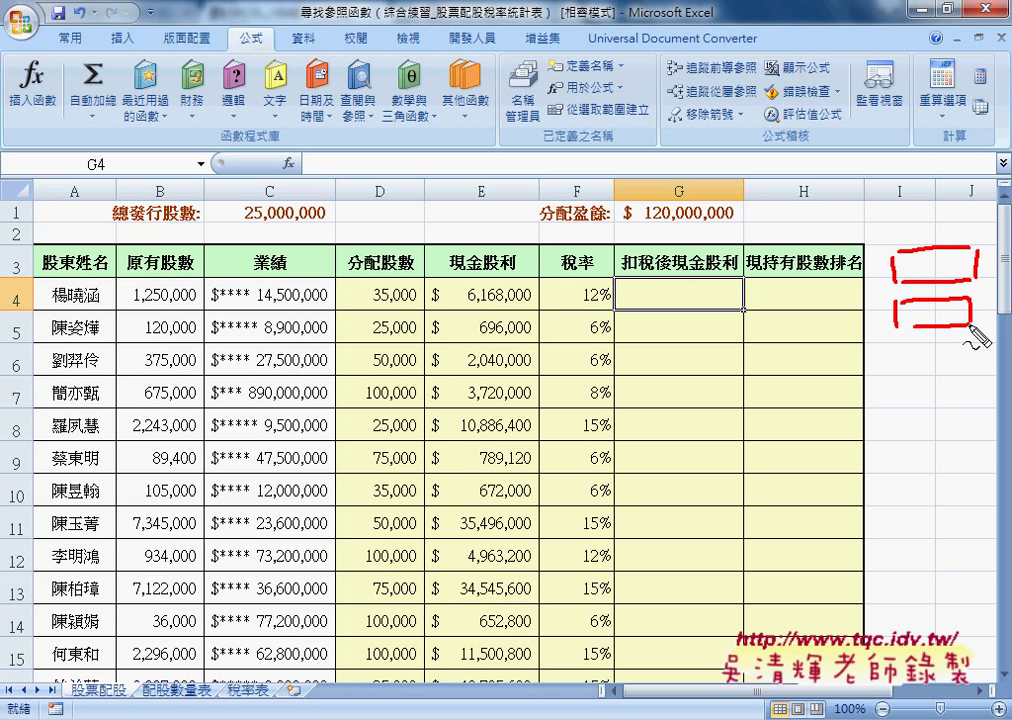
drag(565, 350, 447, 465)
drag(449, 390, 731, 531)
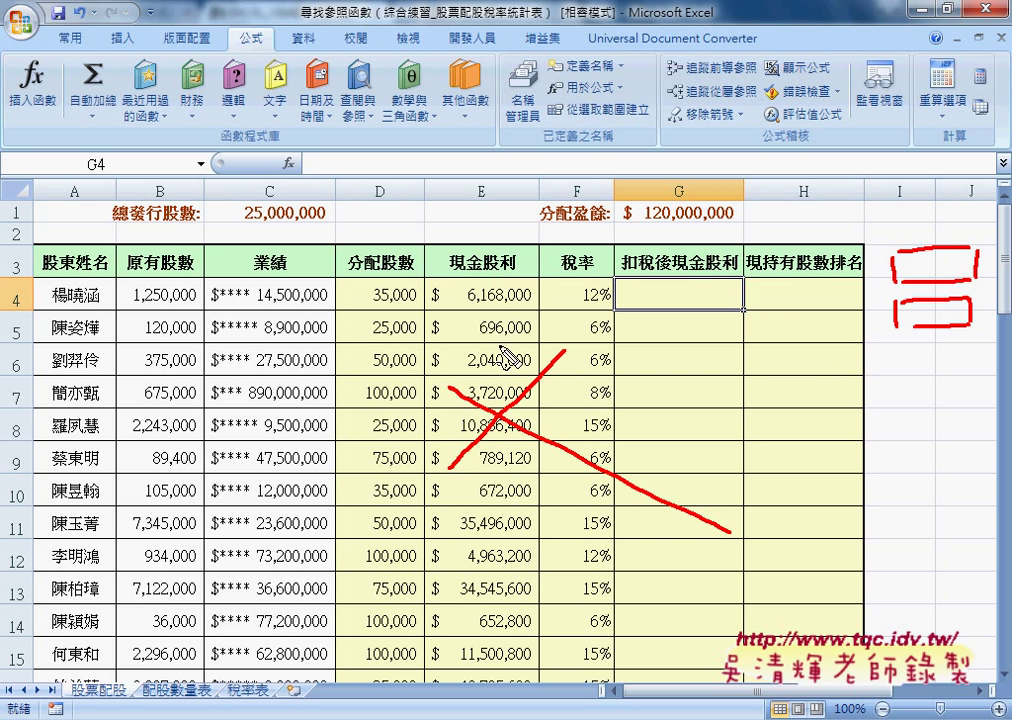
mouse_move(290, 300)
mouse_down()
mouse_move(336, 213)
mouse_move(491, 260)
mouse_up()
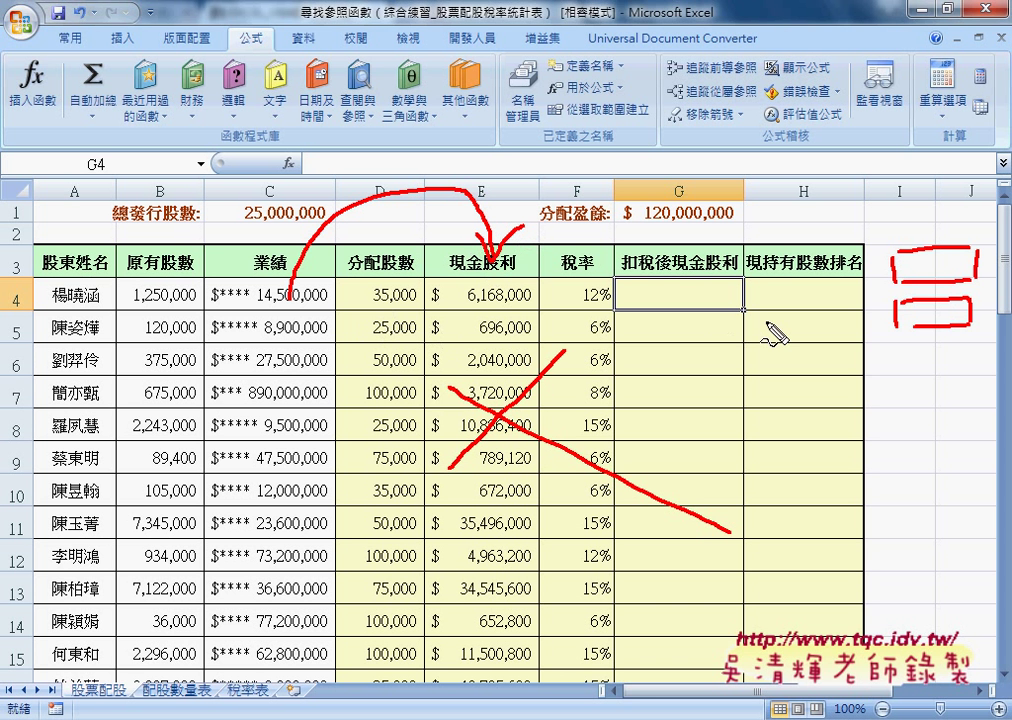